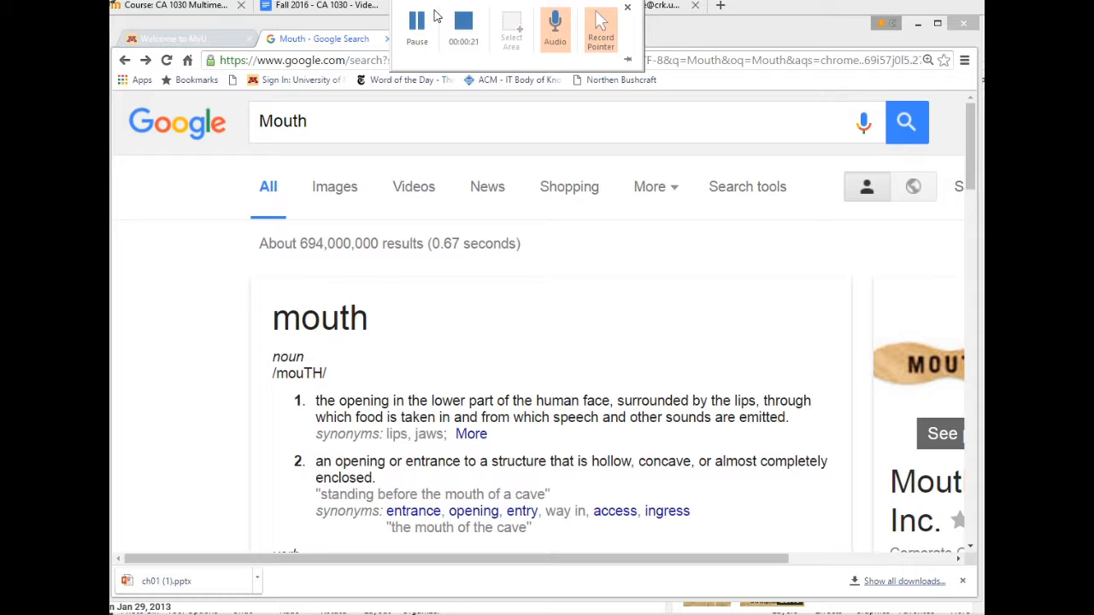
# Run a Google search for "Mouth" and show the image results
pyautogui.click(315, 122)
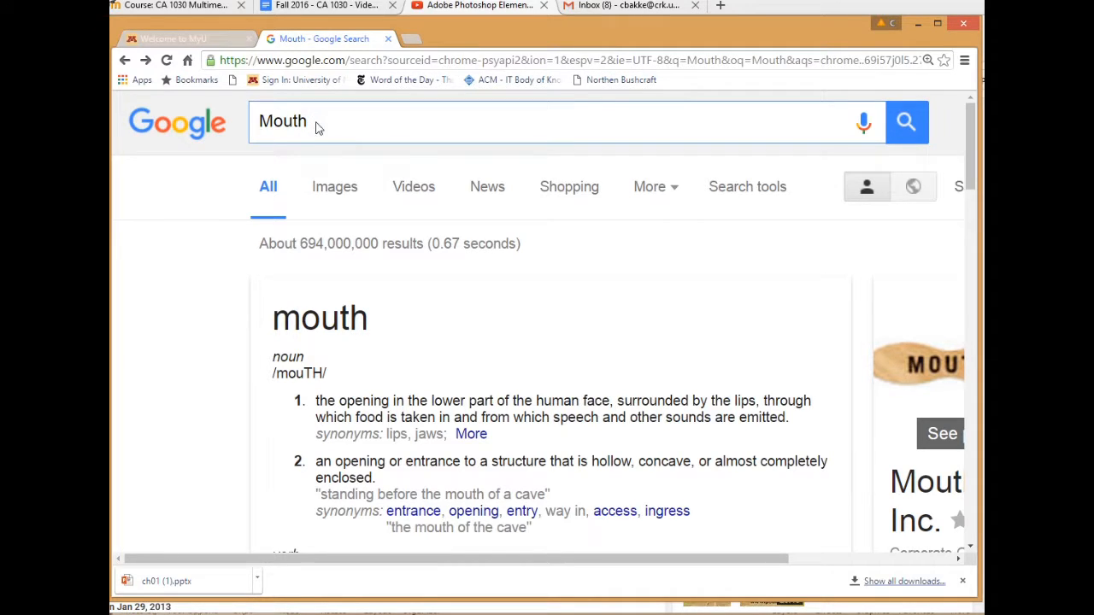
pyautogui.press('Return')
pyautogui.scroll(-1, 325, 137)
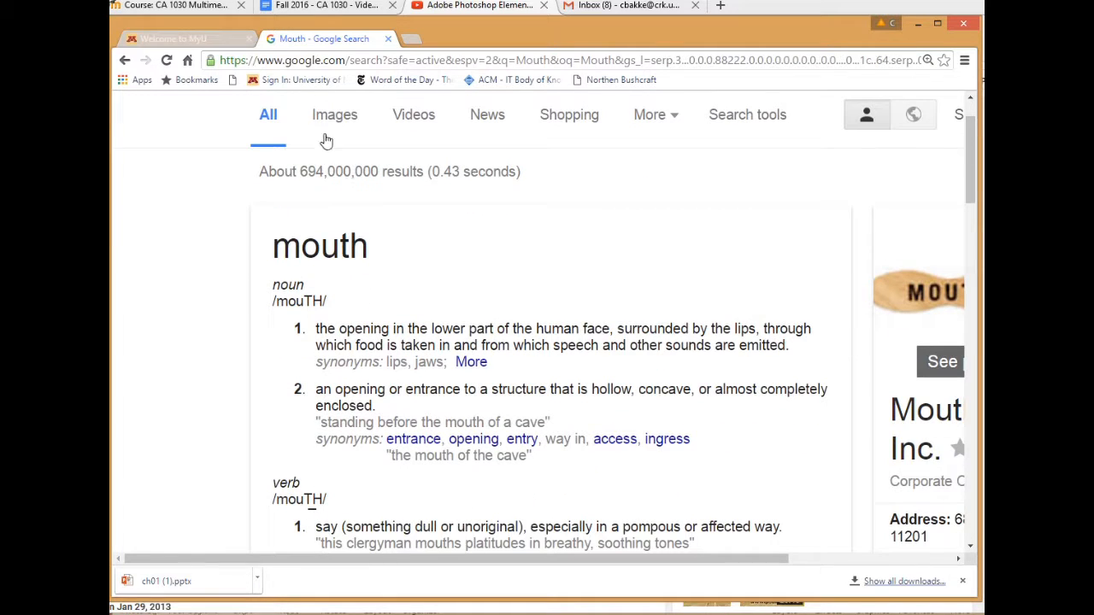
pyautogui.click(332, 125)
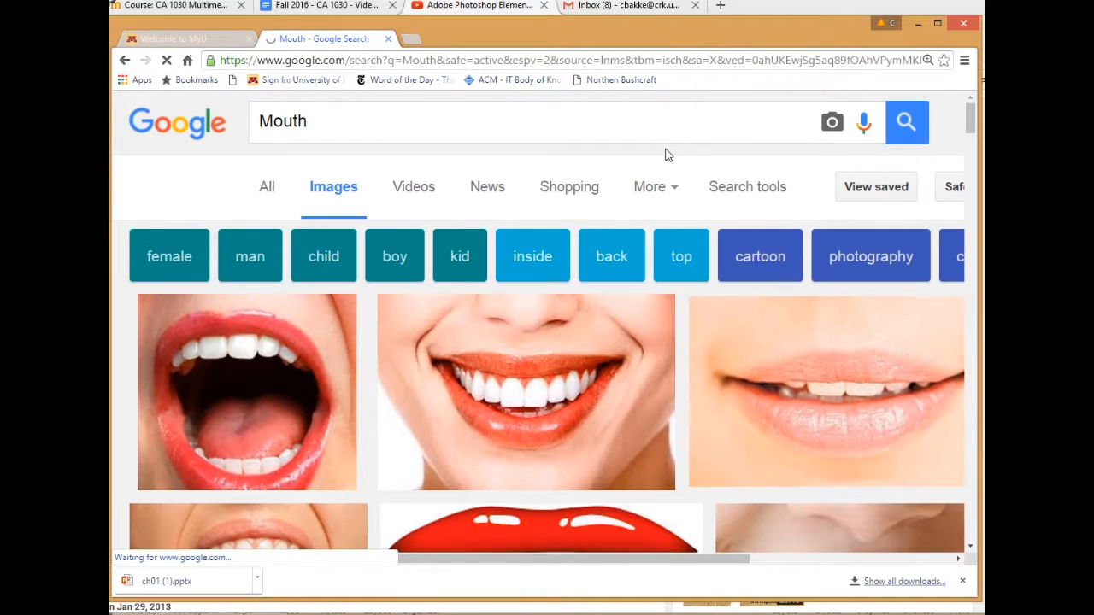
# Find the 256 × 256 open-mouth photo from medicalnewstoday.com in the image results and copy it
pyautogui.scroll(-3, 368, 359)
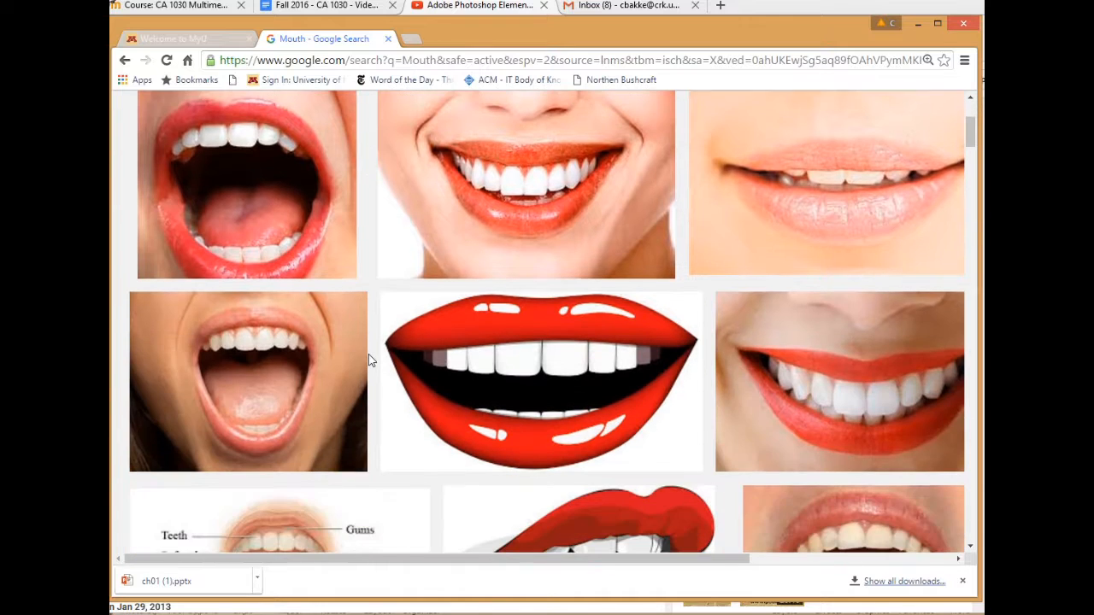
pyautogui.scroll(-2, 233, 368)
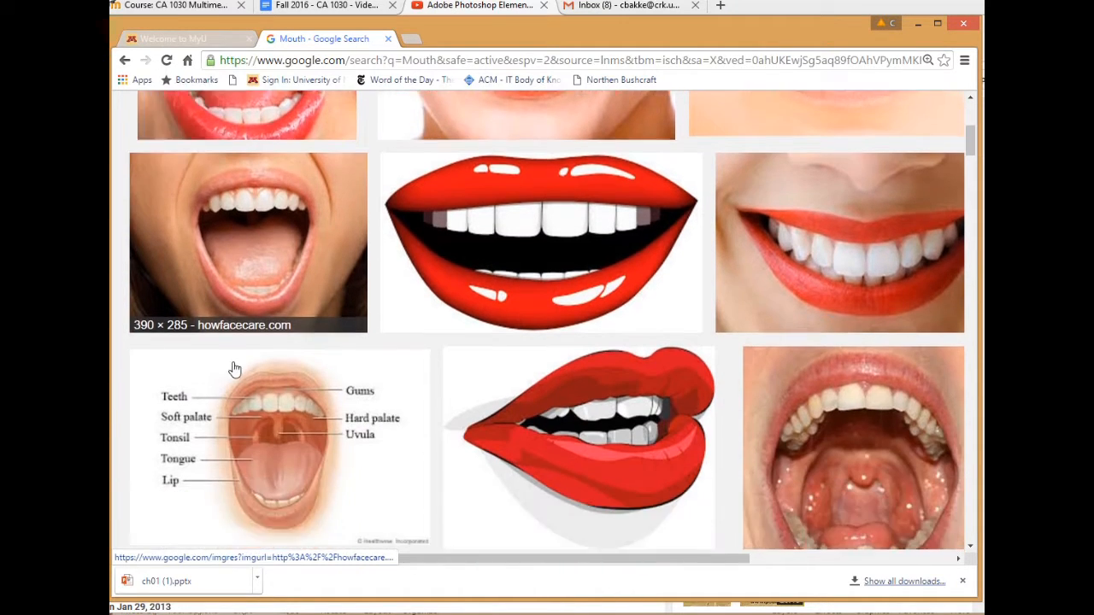
pyautogui.scroll(-4, 235, 369)
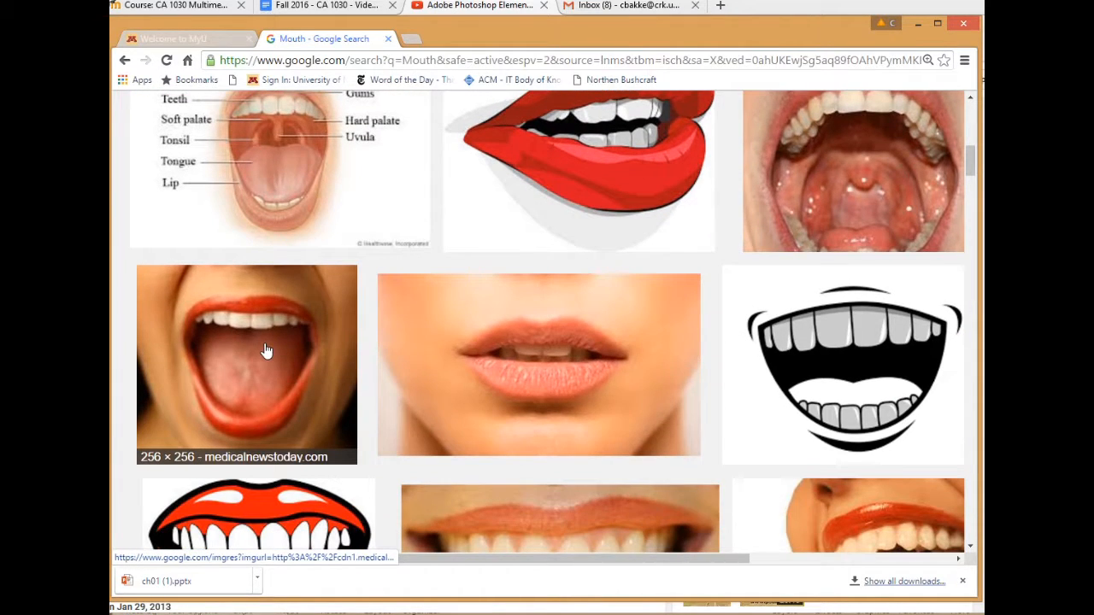
pyautogui.rightClick(266, 351)
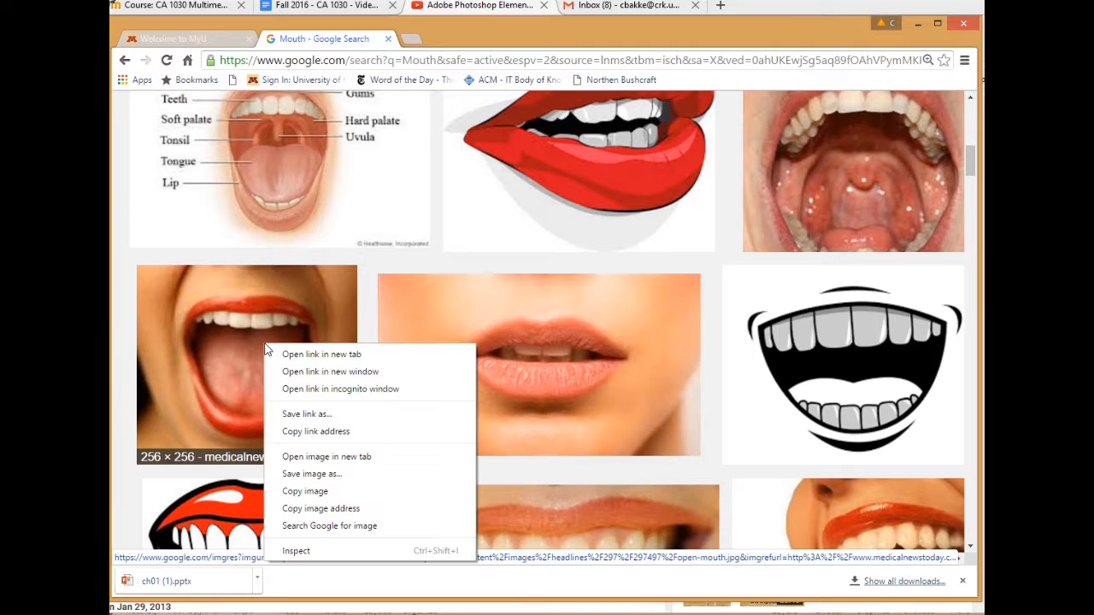
pyautogui.click(318, 500)
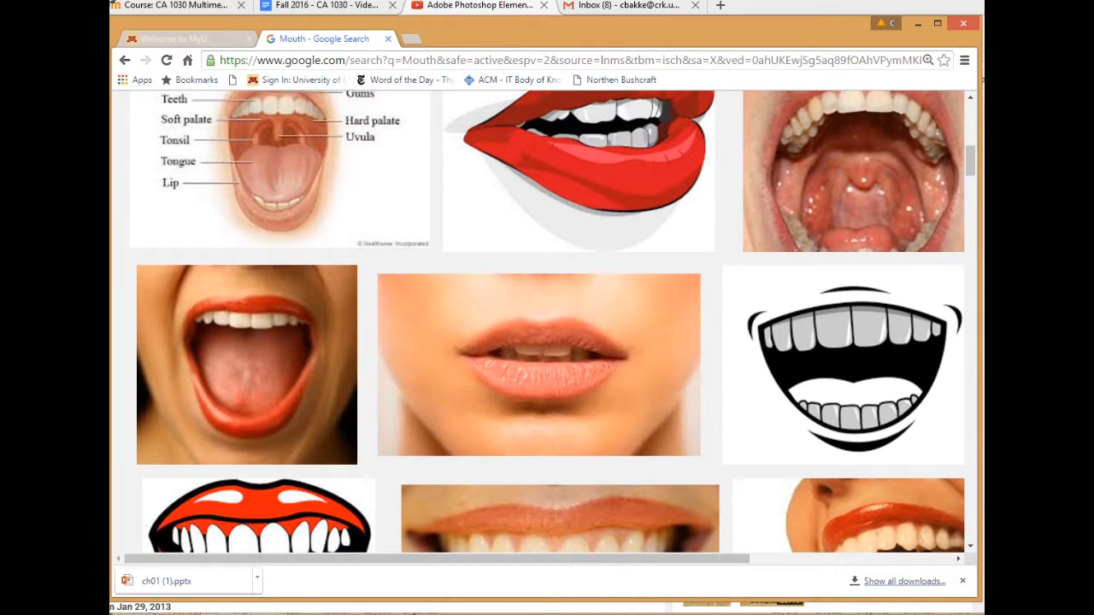
# Switch to Photoshop Elements and create a new image from the copied mouth photo
pyautogui.moveTo(177, 614)
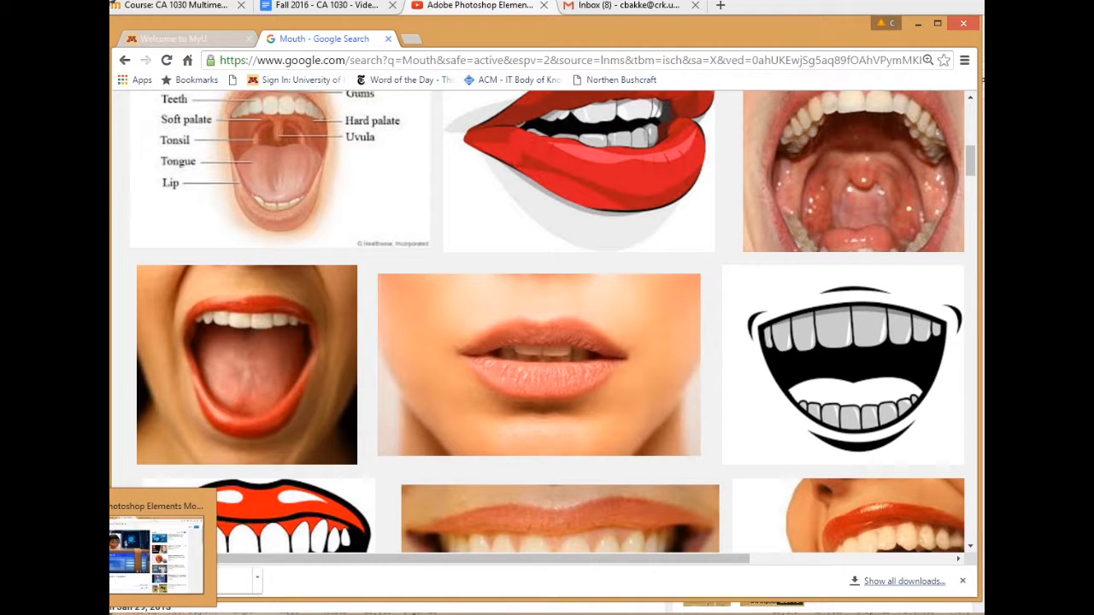
pyautogui.click(256, 612)
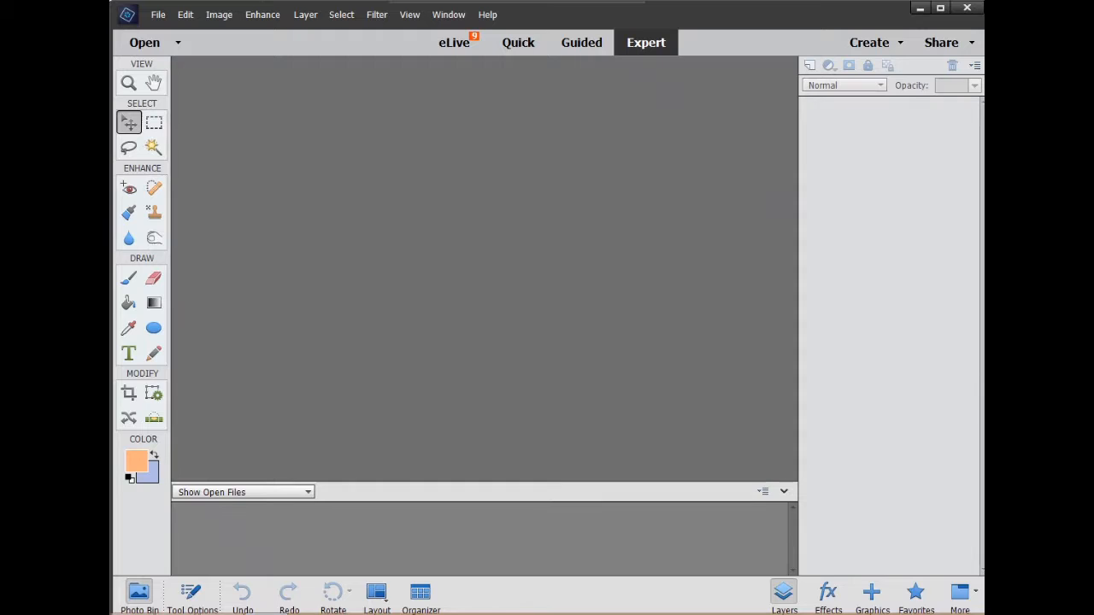
pyautogui.click(159, 15)
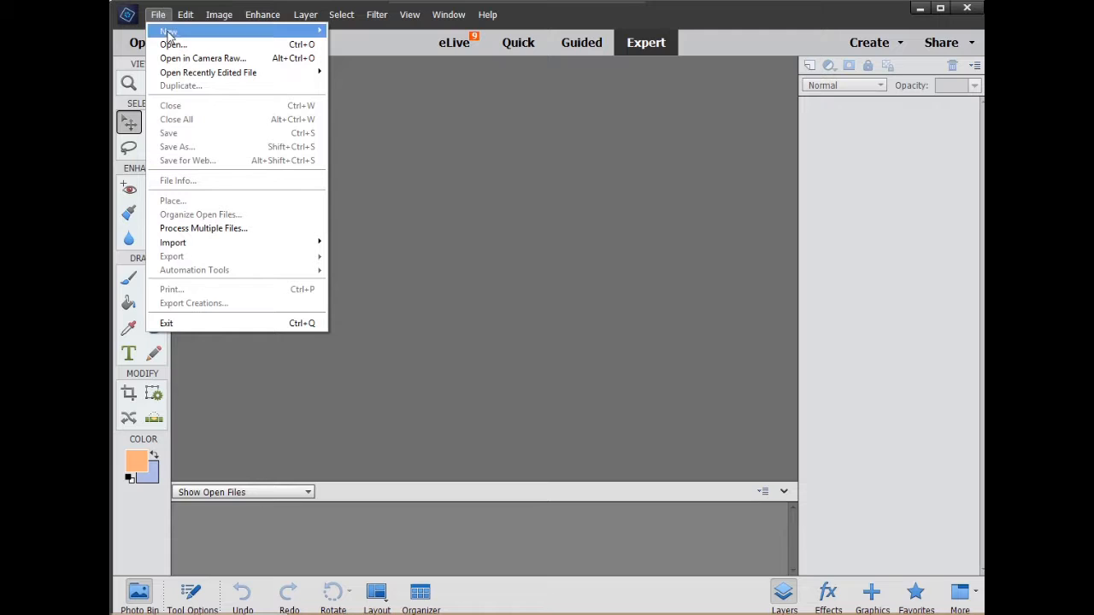
pyautogui.moveTo(169, 34)
pyautogui.click(126, 45)
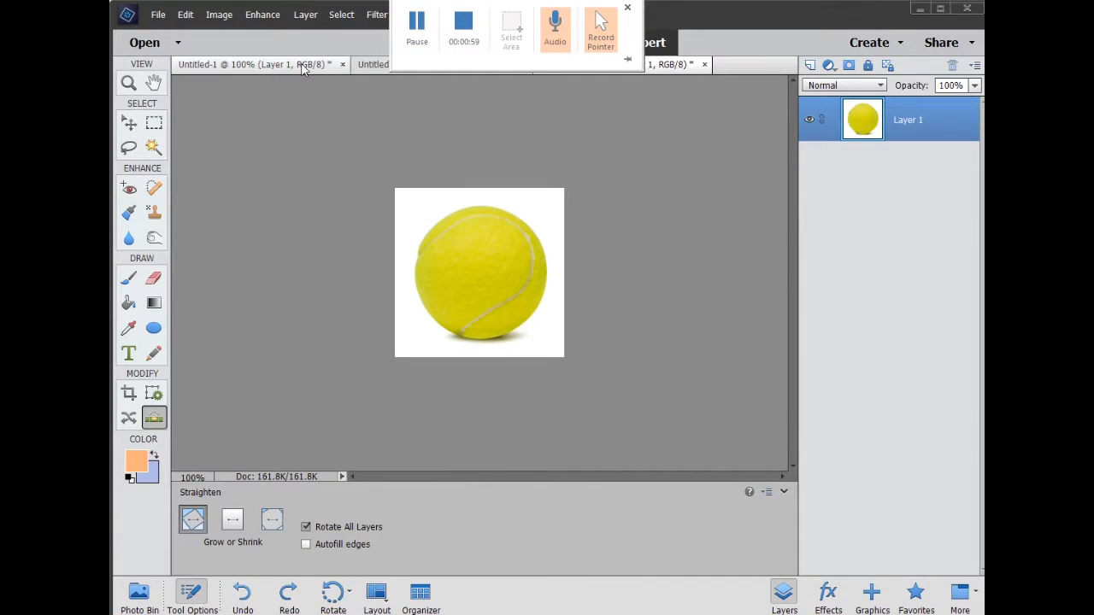
# Look through the three open images: the mouth, the eyes and the tennis ball
pyautogui.click(301, 66)
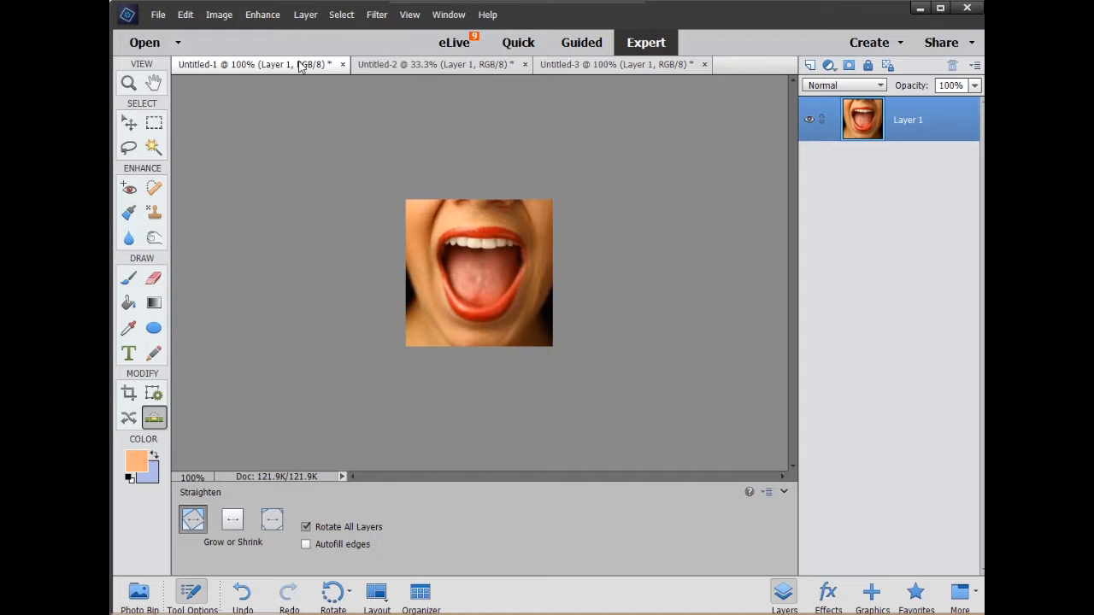
pyautogui.click(415, 67)
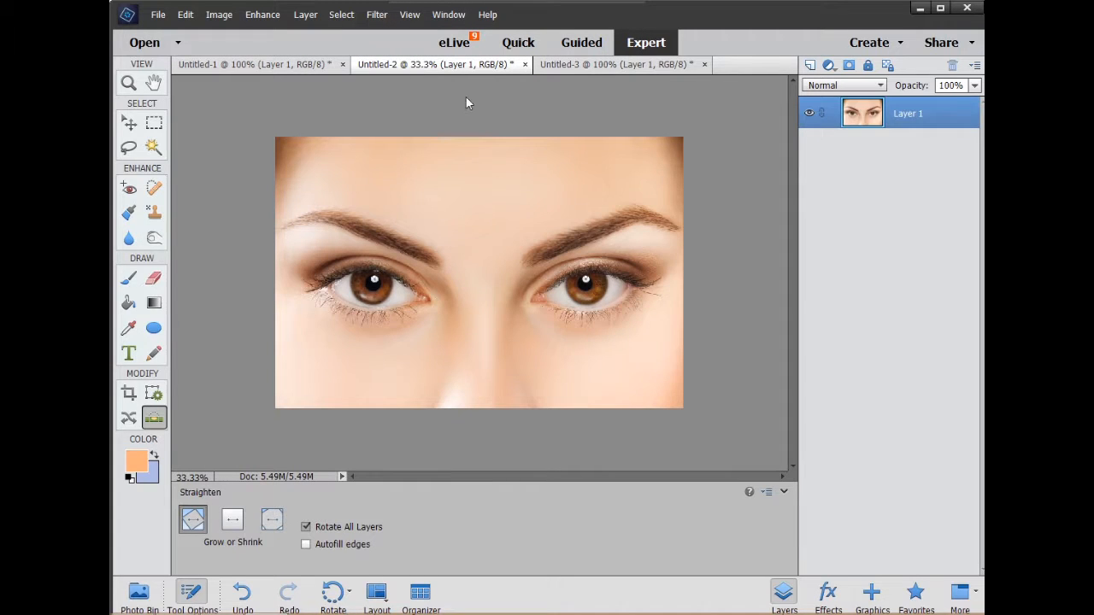
pyautogui.click(618, 66)
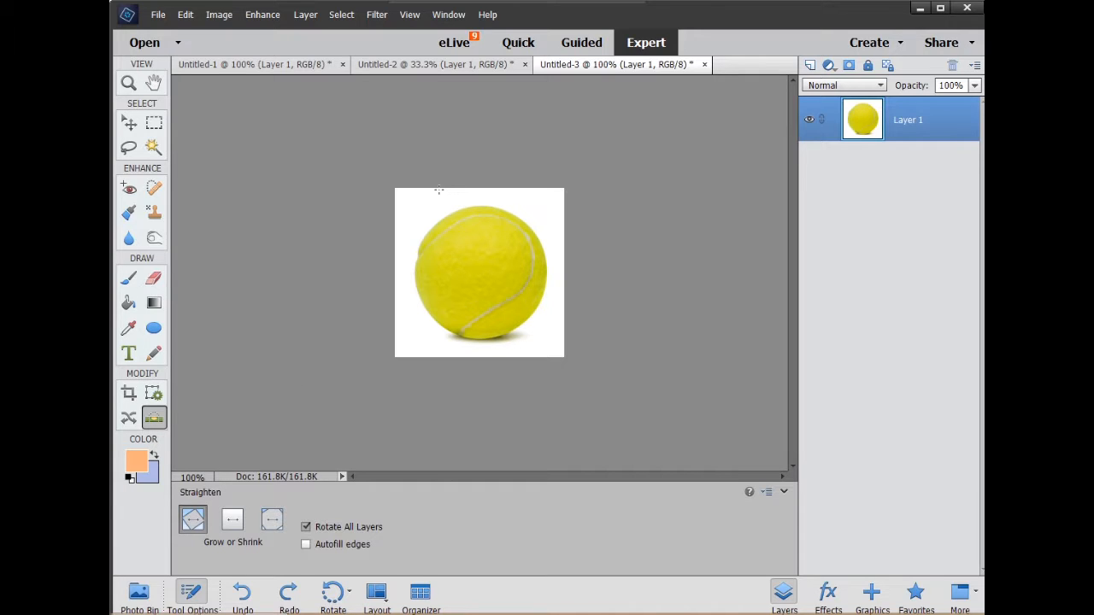
# Rotate the tennis ball image by drawing three steep diagonal lines across it with the Straighten tool
pyautogui.moveTo(515, 295); pyautogui.dragTo(556, 362)
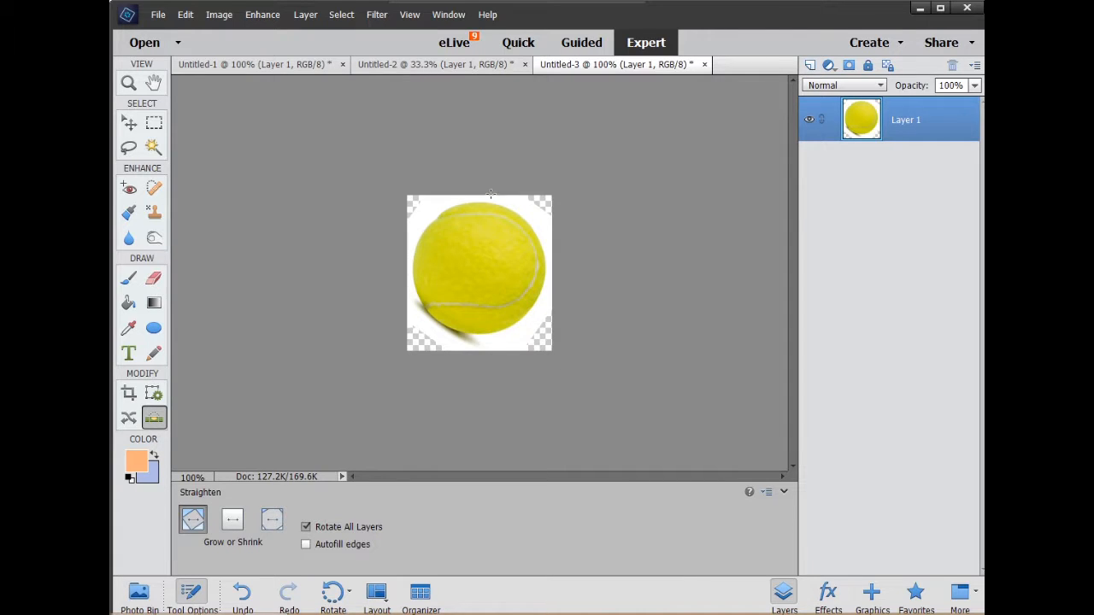
pyautogui.moveTo(528, 206); pyautogui.dragTo(417, 343)
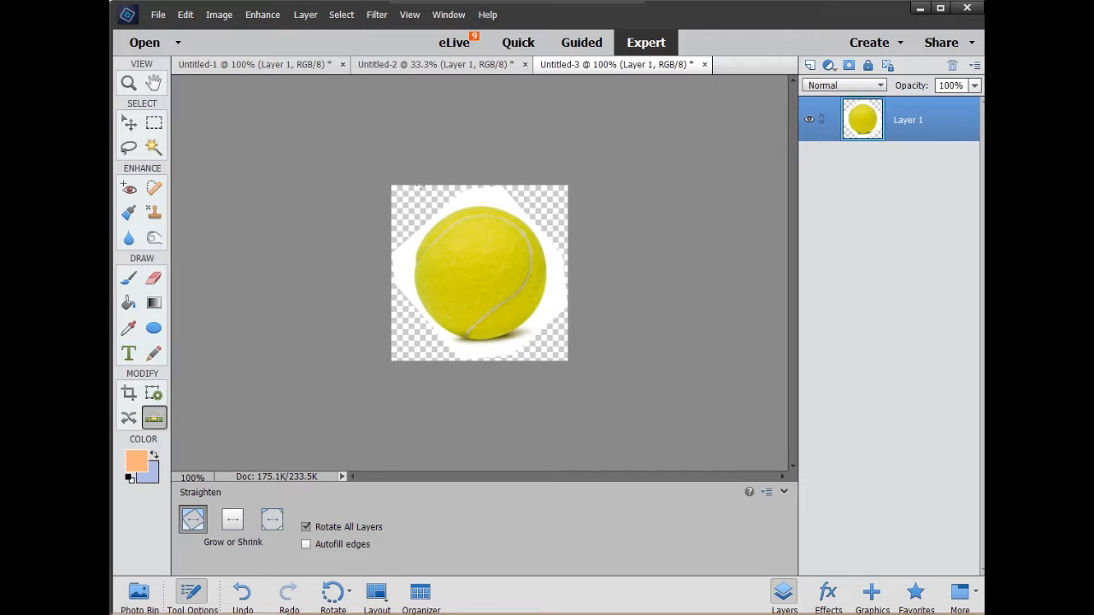
pyautogui.moveTo(419, 185); pyautogui.dragTo(549, 360)
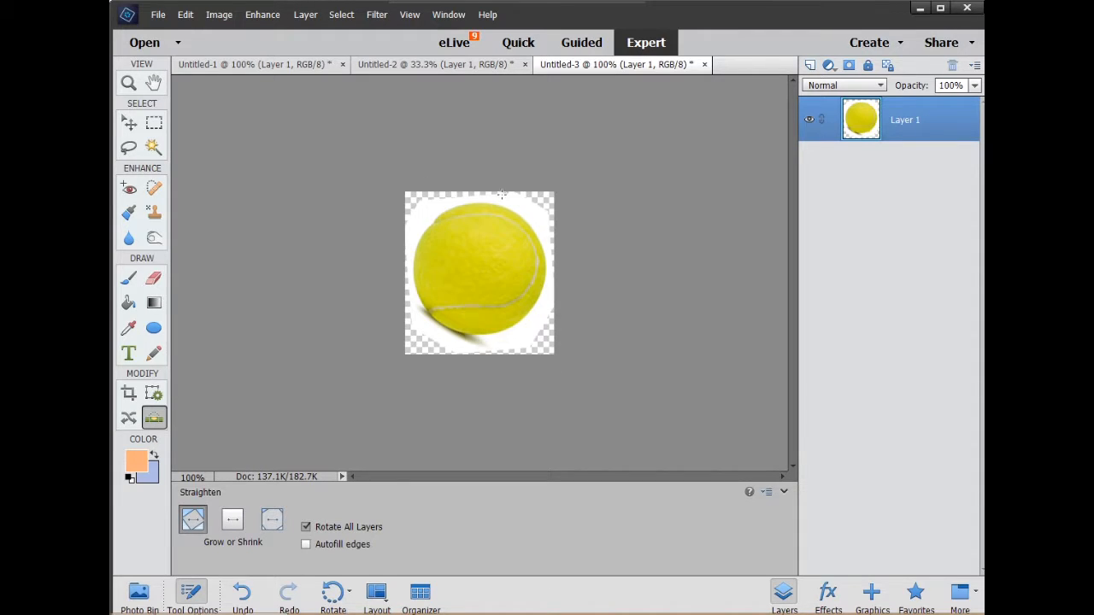
pyautogui.click(218, 15)
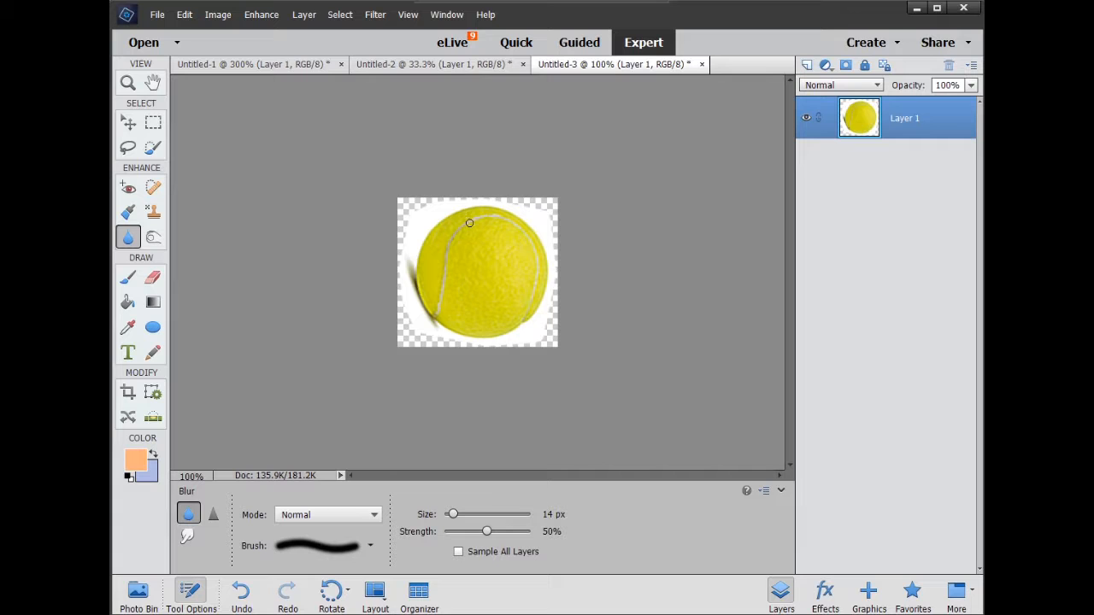
# Review the mouth and eyes images with their selections, and compare them with the rotated tennis ball image
pyautogui.click(436, 64)
pyautogui.click(265, 66)
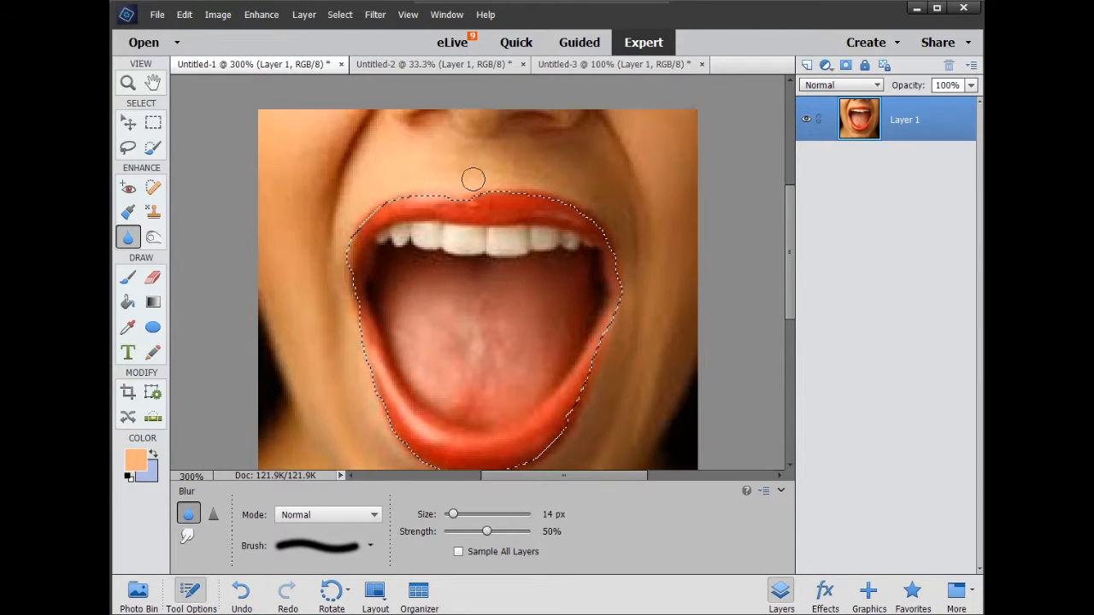
pyautogui.click(462, 65)
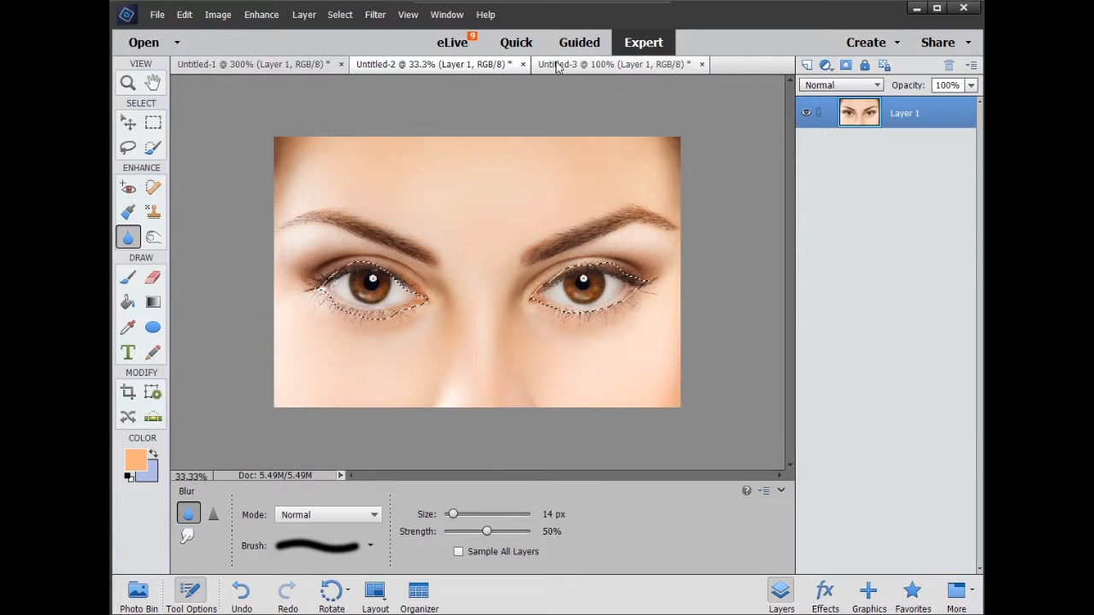
pyautogui.click(555, 65)
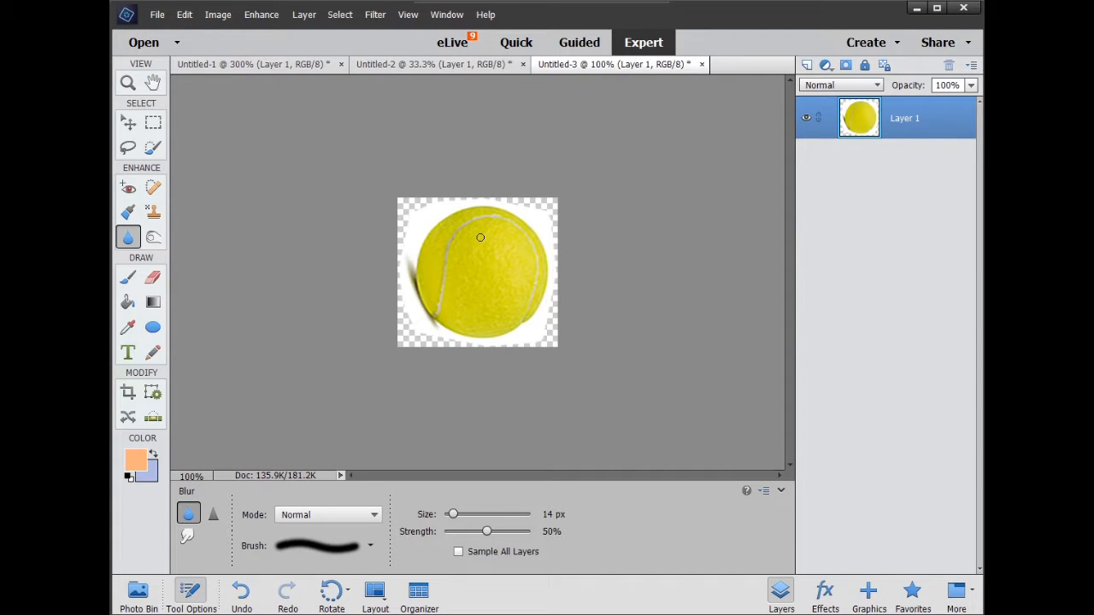
pyautogui.click(257, 64)
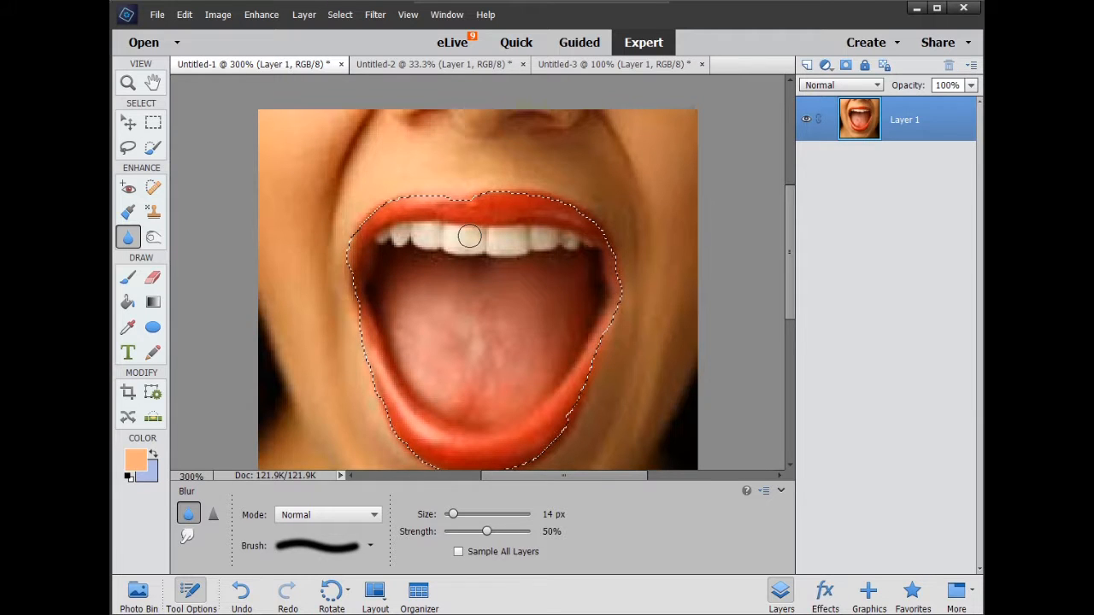
pyautogui.click(462, 66)
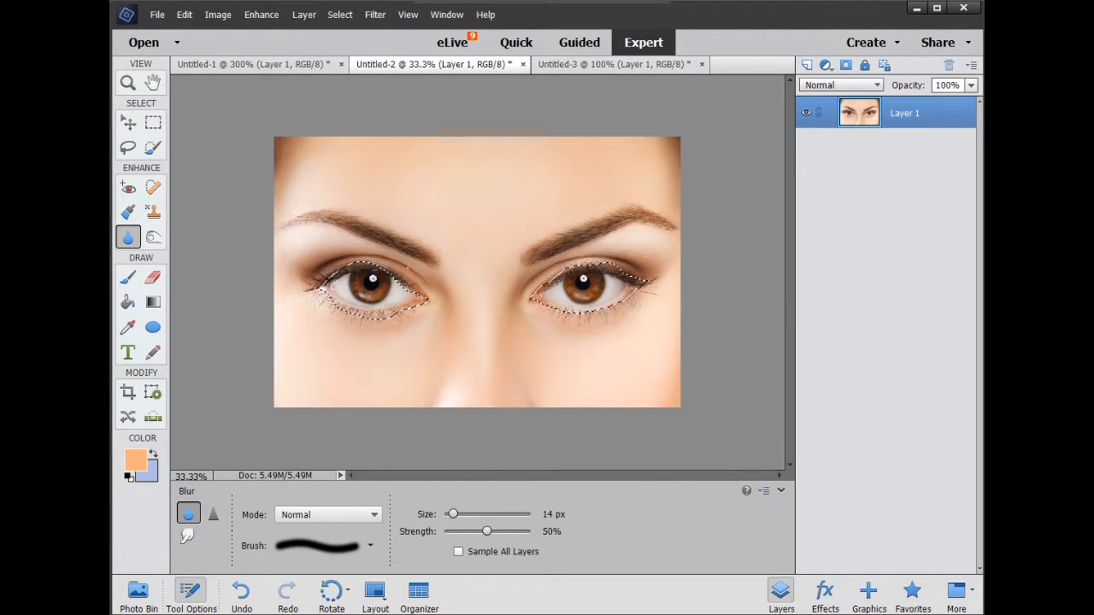
pyautogui.click(599, 65)
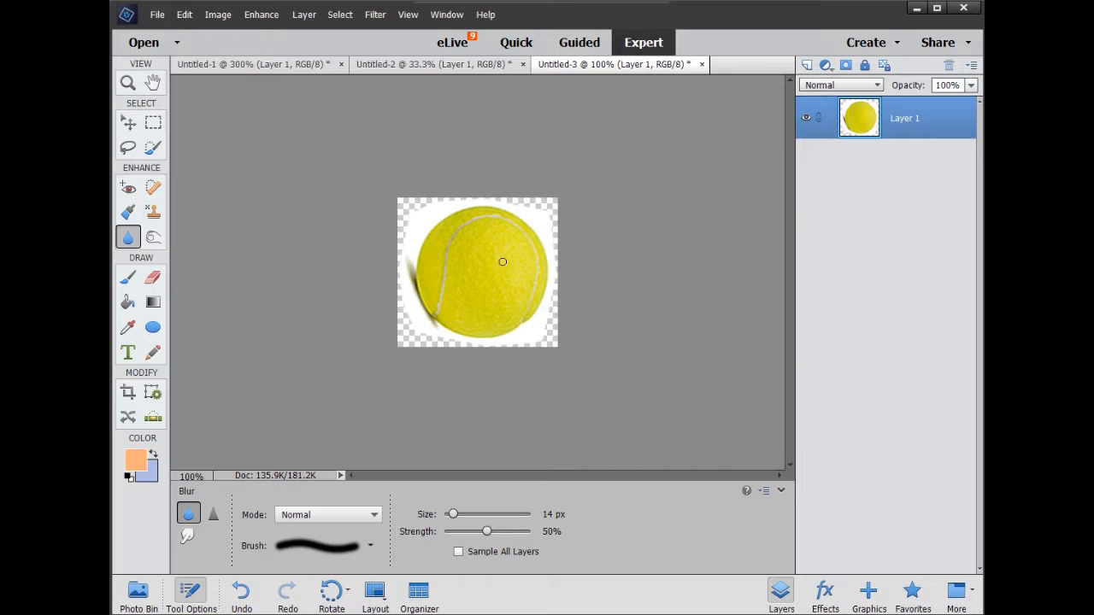
# Clear the selection around the lips in the mouth image, keeping that image active after checking the eyes image
pyautogui.click(238, 67)
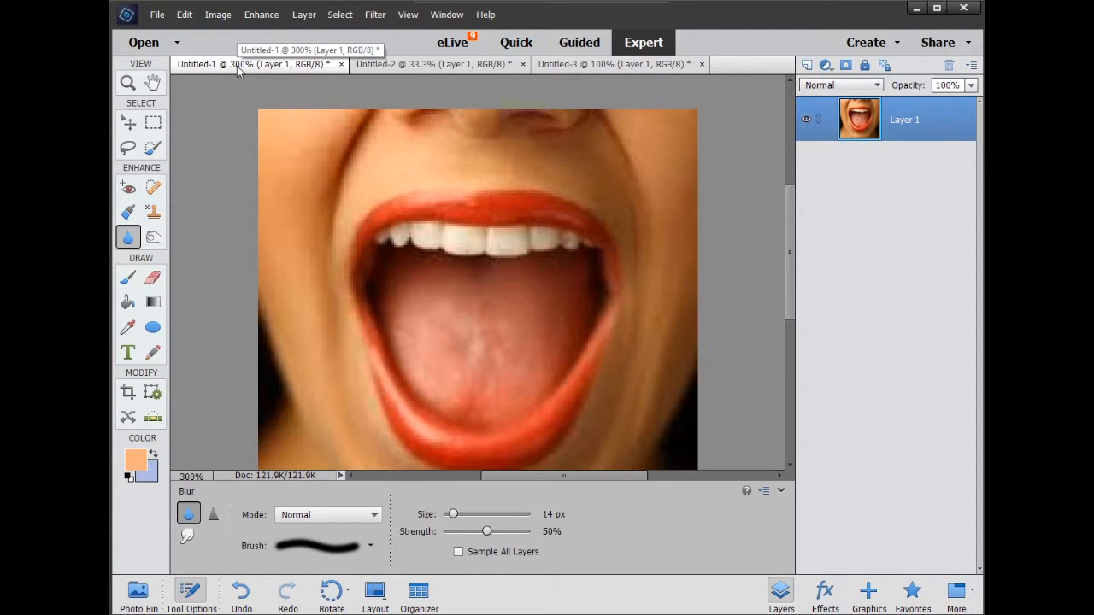
pyautogui.hotkey('ctrl', 'd')
pyautogui.click(435, 65)
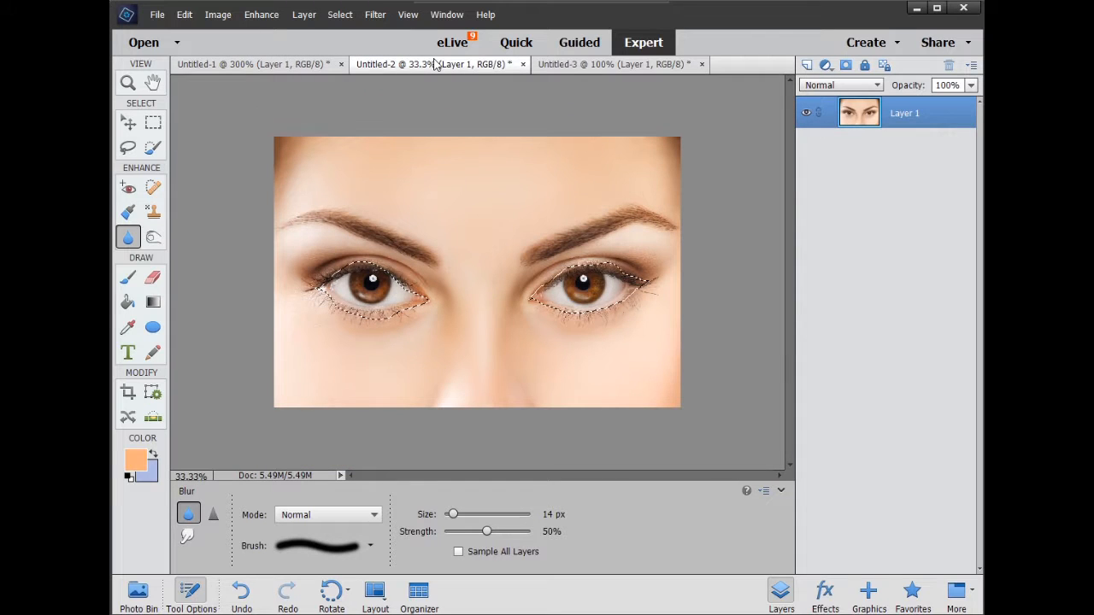
pyautogui.click(249, 67)
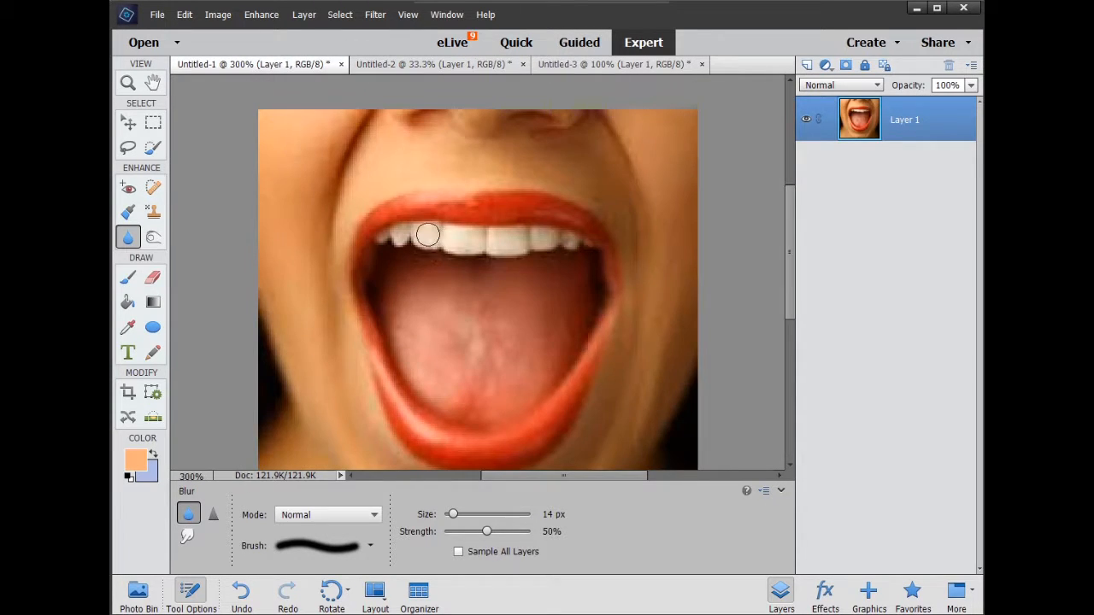
# Outline the open mouth along the outer edge of the lips with the Lasso tool, using 0 px feather
pyautogui.click(129, 148)
pyautogui.moveTo(460, 201); pyautogui.dragTo(423, 194)
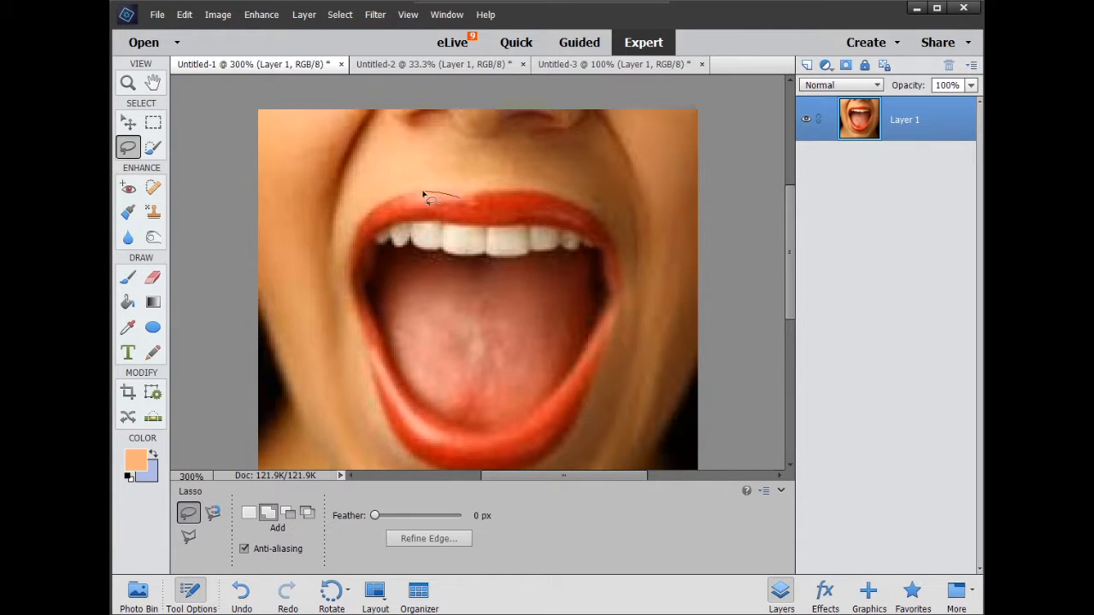
pyautogui.moveTo(361, 227)
pyautogui.mouseDown()
pyautogui.moveTo(347, 253)
pyautogui.moveTo(356, 310)
pyautogui.moveTo(388, 417)
pyautogui.moveTo(434, 451)
pyautogui.moveTo(506, 456)
pyautogui.mouseUp()
pyautogui.moveTo(562, 416)
pyautogui.mouseDown()
pyautogui.moveTo(618, 295)
pyautogui.moveTo(592, 217)
pyautogui.moveTo(556, 208)
pyautogui.mouseUp()
pyautogui.moveTo(457, 201); pyautogui.dragTo(452, 200)
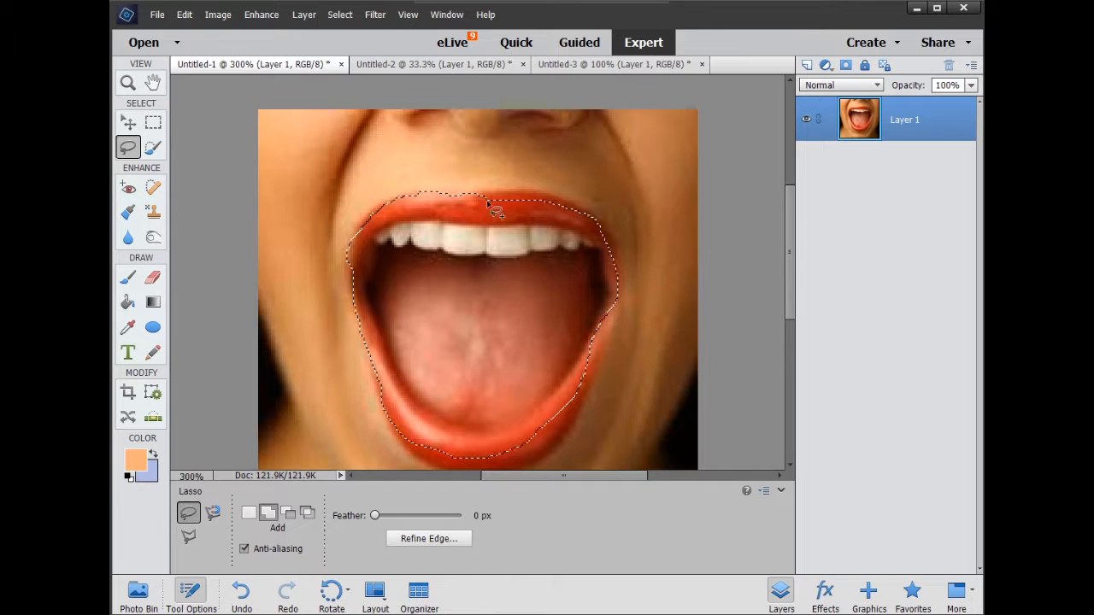
# Add the missed outer part of the lower lip to the mouth selection with the Lasso in Add mode
pyautogui.scroll(-1, 494, 342)
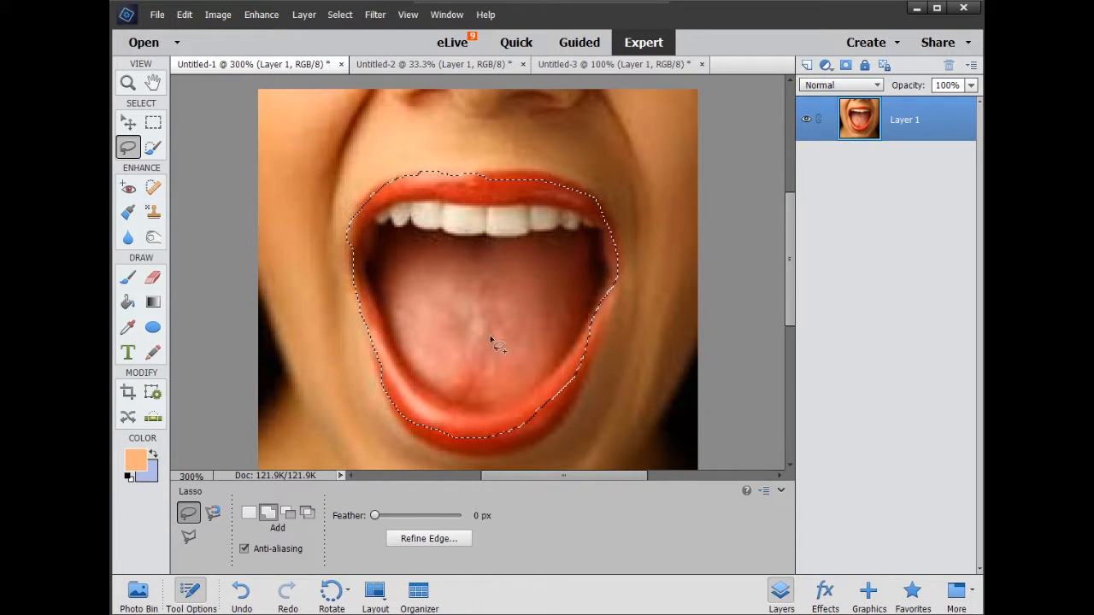
pyautogui.click(287, 512)
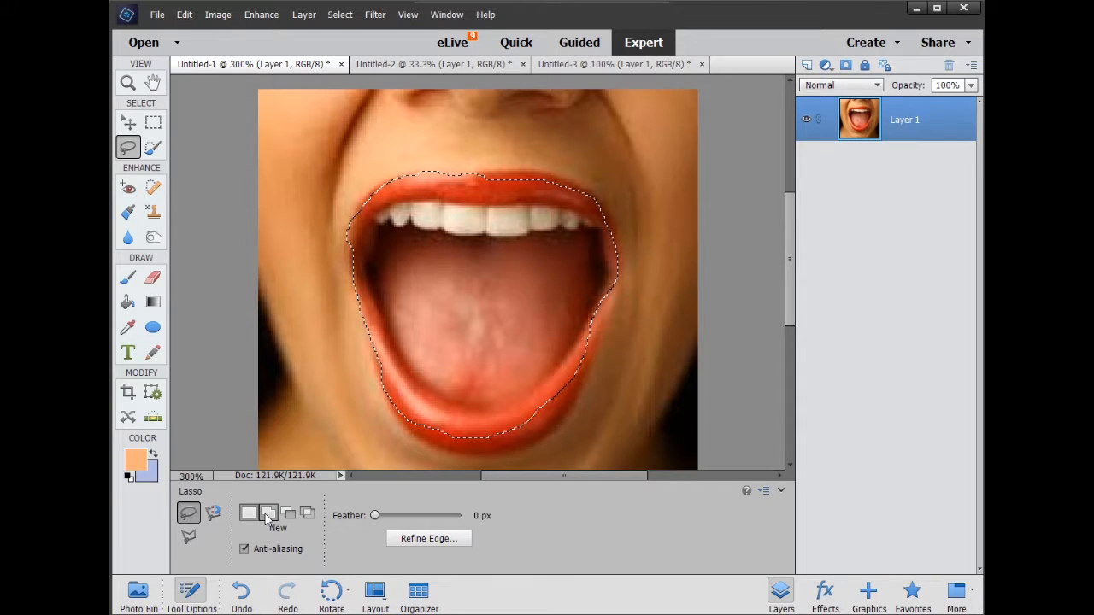
pyautogui.click(268, 513)
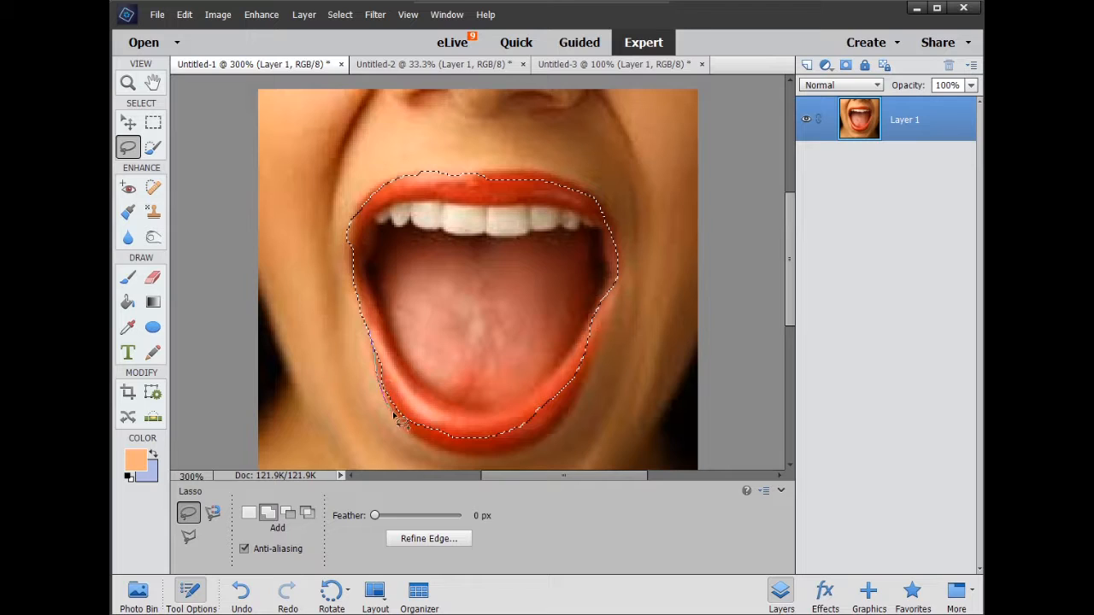
pyautogui.moveTo(394, 416)
pyautogui.mouseDown()
pyautogui.moveTo(459, 458)
pyautogui.moveTo(521, 446)
pyautogui.moveTo(559, 417)
pyautogui.moveTo(590, 338)
pyautogui.mouseUp()
pyautogui.moveTo(608, 294)
pyautogui.mouseDown()
pyautogui.moveTo(607, 384)
pyautogui.moveTo(569, 439)
pyautogui.moveTo(504, 455)
pyautogui.moveTo(576, 453)
pyautogui.mouseUp()
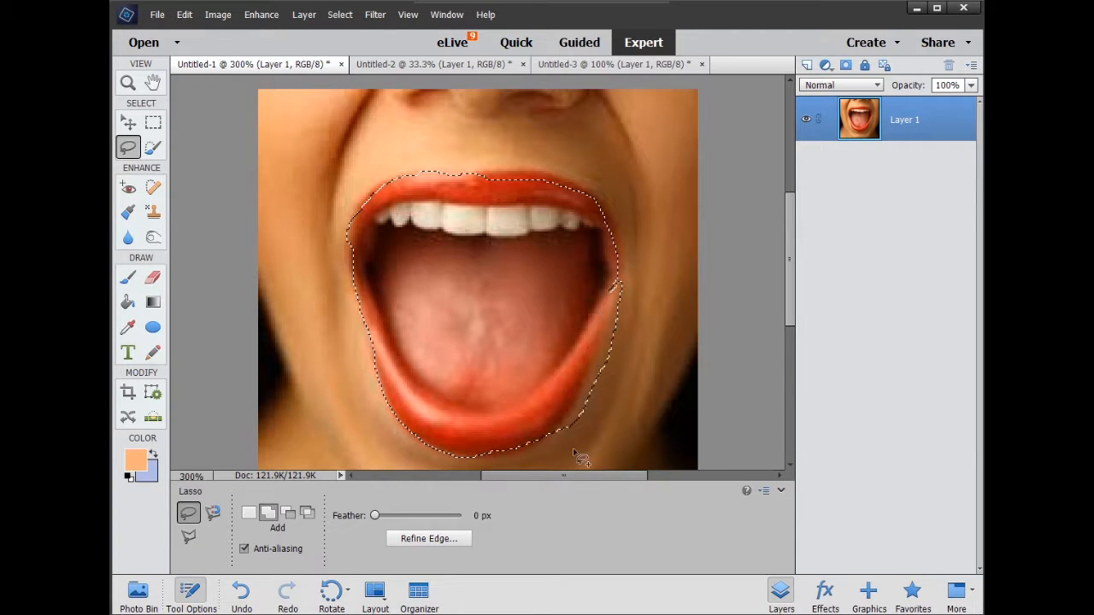
# Subtract the excess skin beside the lower lip from the mouth selection with the Lasso in Subtract mode
pyautogui.click(287, 513)
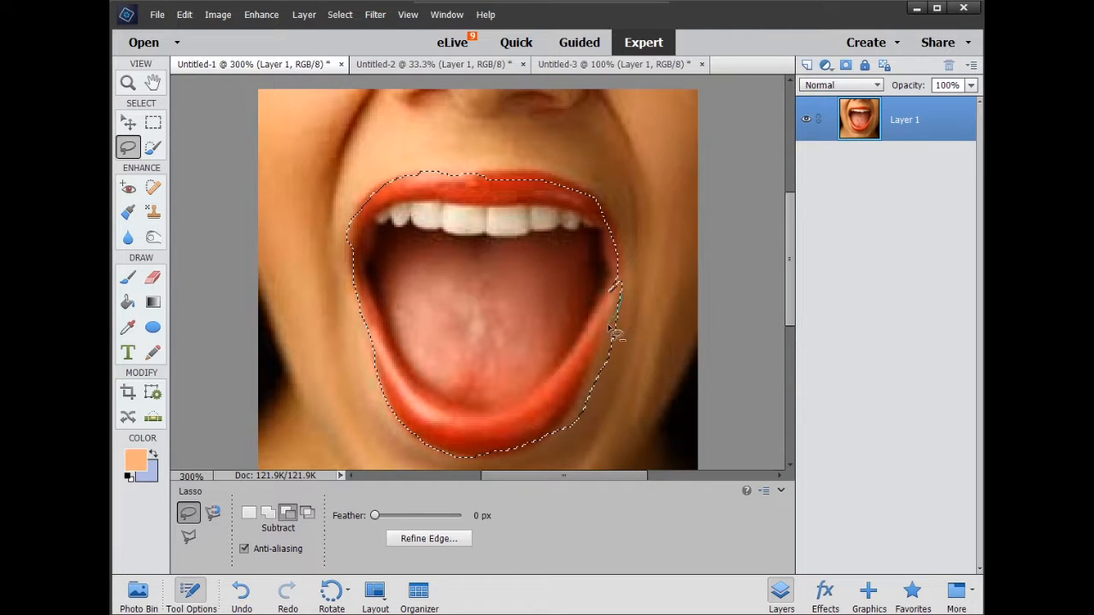
pyautogui.moveTo(610, 328)
pyautogui.mouseDown()
pyautogui.moveTo(573, 422)
pyautogui.moveTo(548, 445)
pyautogui.mouseUp()
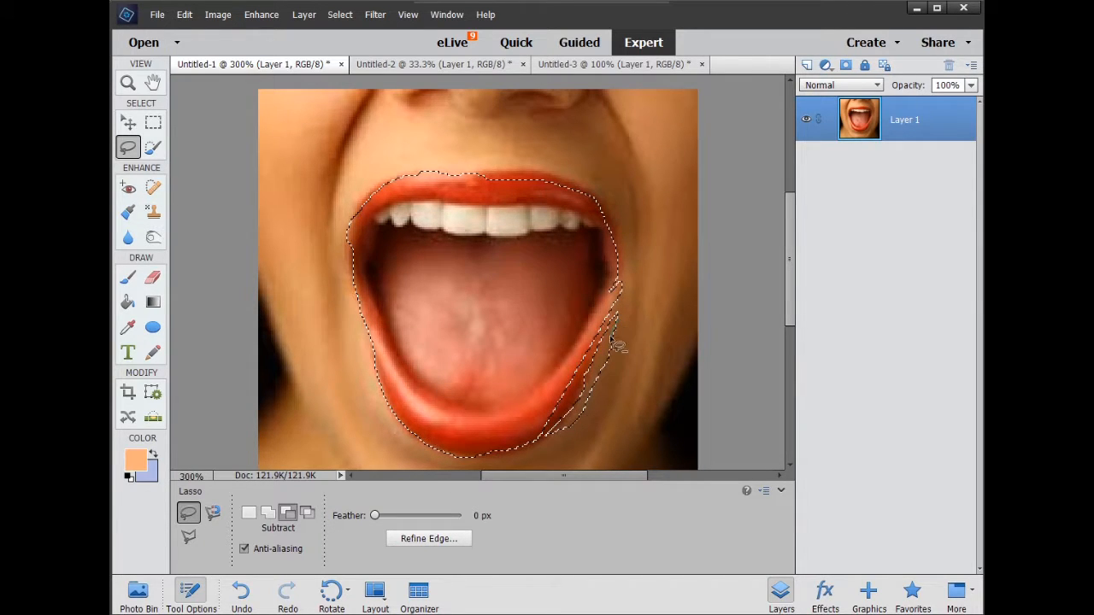
pyautogui.moveTo(613, 342); pyautogui.dragTo(560, 438)
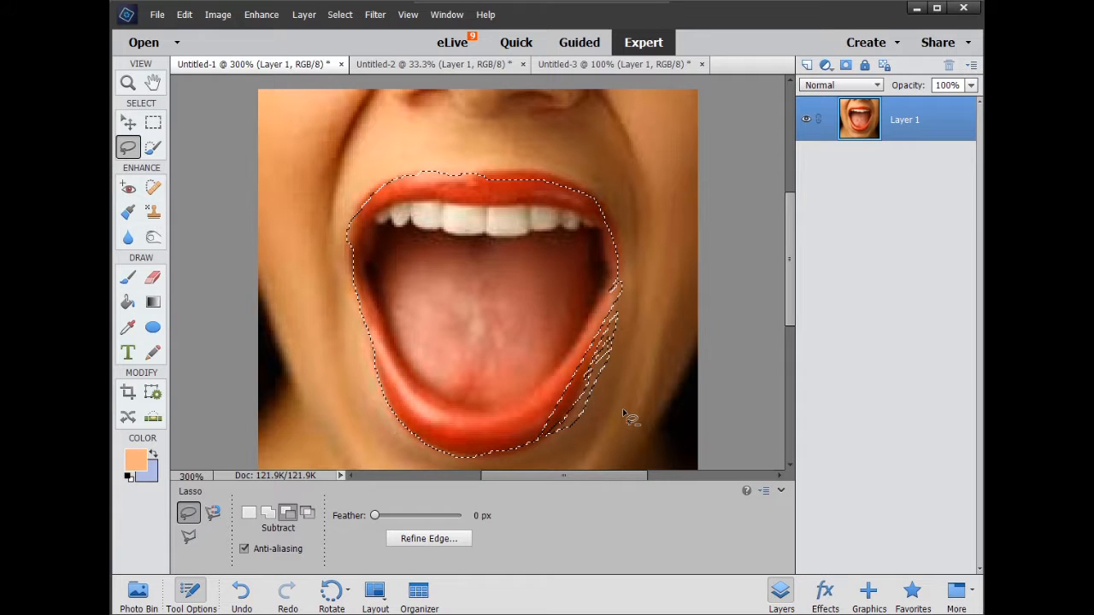
# Remove the leftover slivers beside the lower lip from the selection with the 15 px Selection Brush in Subtract and Mask mode
pyautogui.scroll(1, 628, 417)
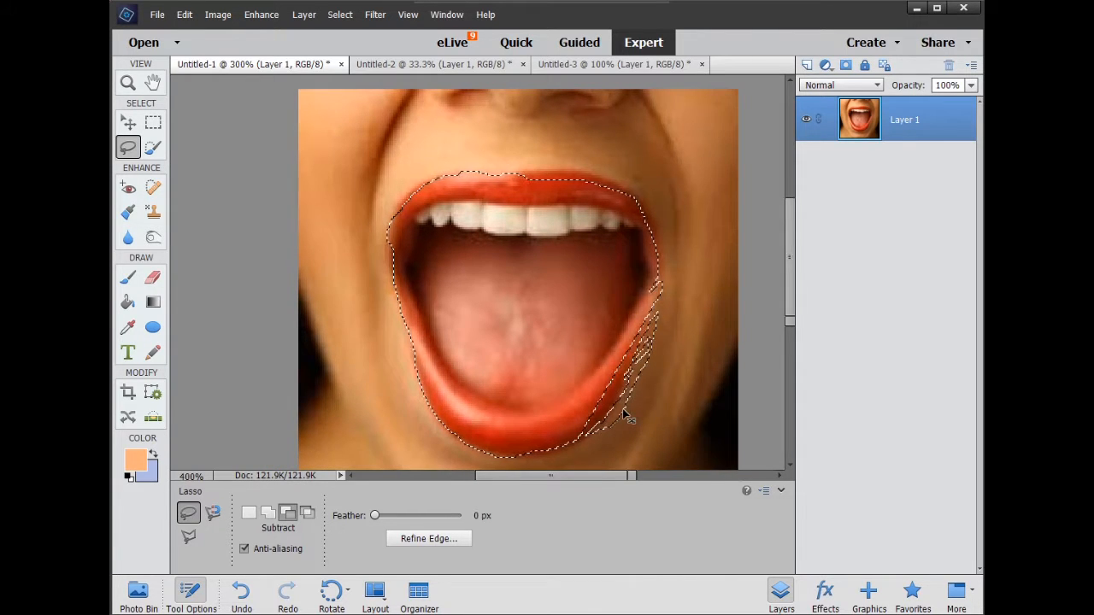
pyautogui.scroll(1, 622, 408)
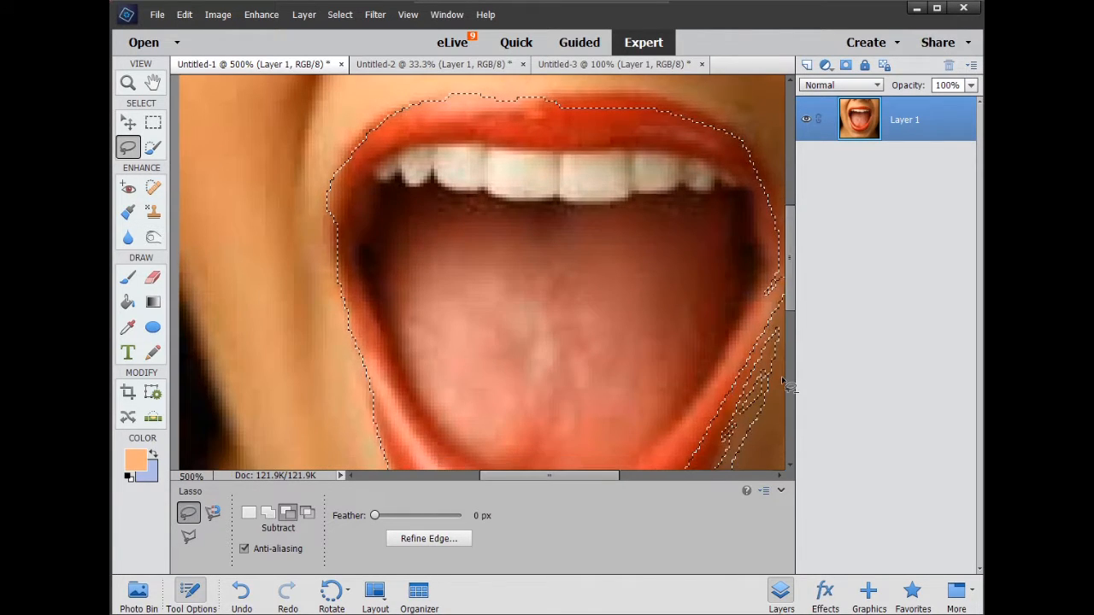
pyautogui.scroll(-5, 788, 386)
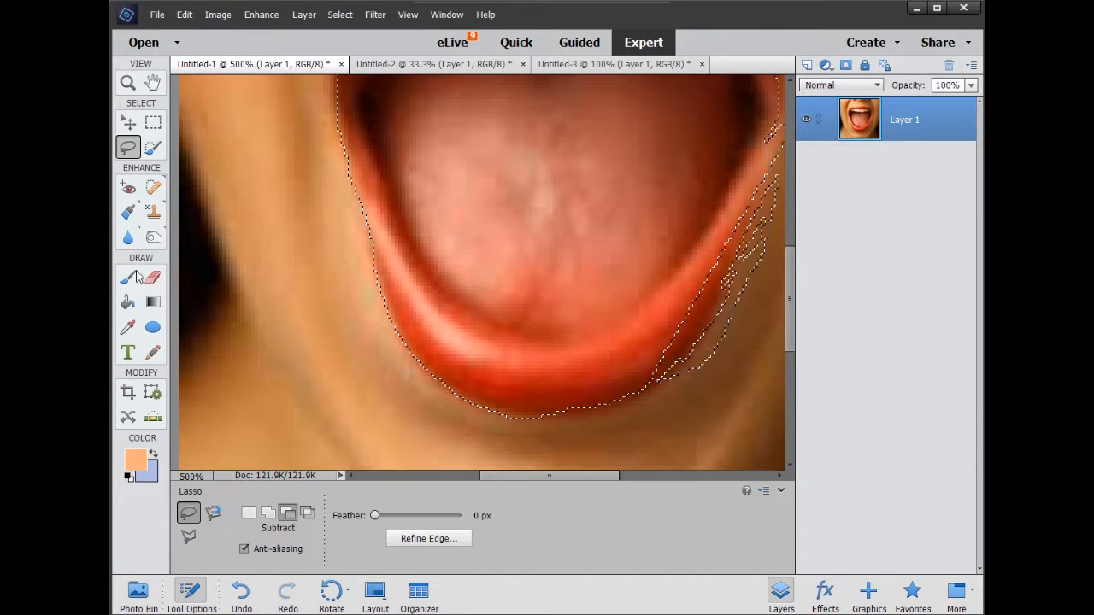
pyautogui.click(152, 147)
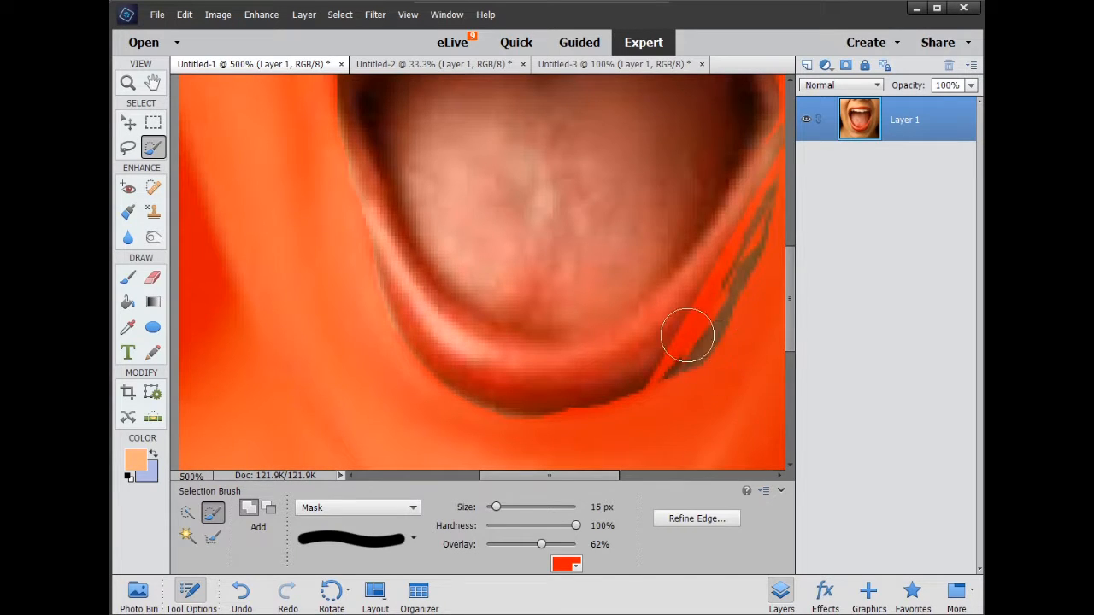
pyautogui.click(267, 510)
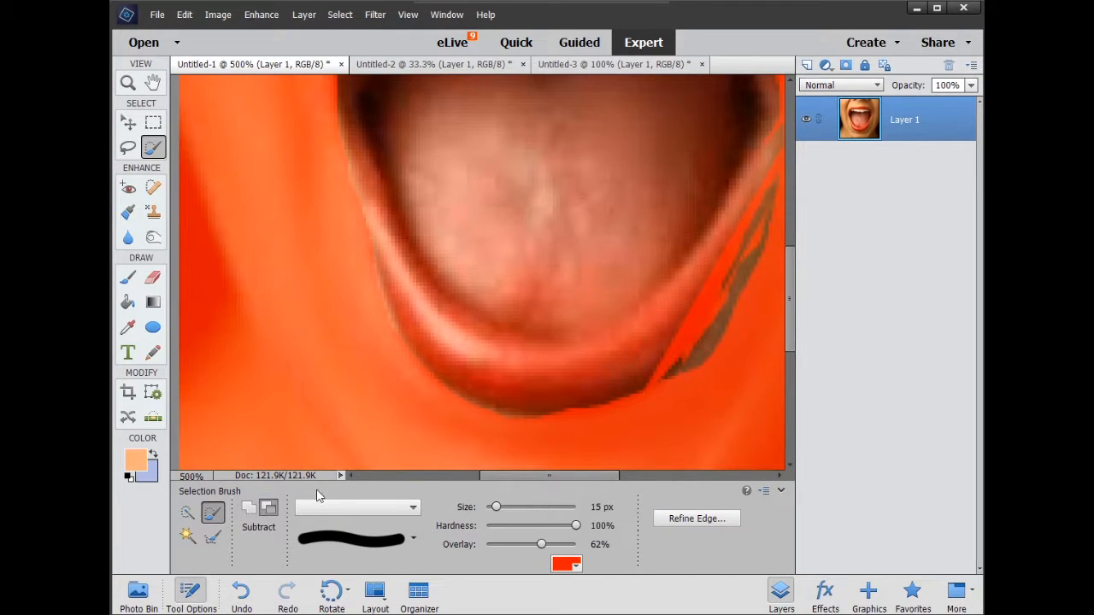
pyautogui.moveTo(759, 300)
pyautogui.mouseDown()
pyautogui.moveTo(719, 365)
pyautogui.moveTo(694, 375)
pyautogui.moveTo(730, 282)
pyautogui.moveTo(783, 196)
pyautogui.moveTo(792, 201)
pyautogui.moveTo(749, 296)
pyautogui.moveTo(673, 394)
pyautogui.mouseUp()
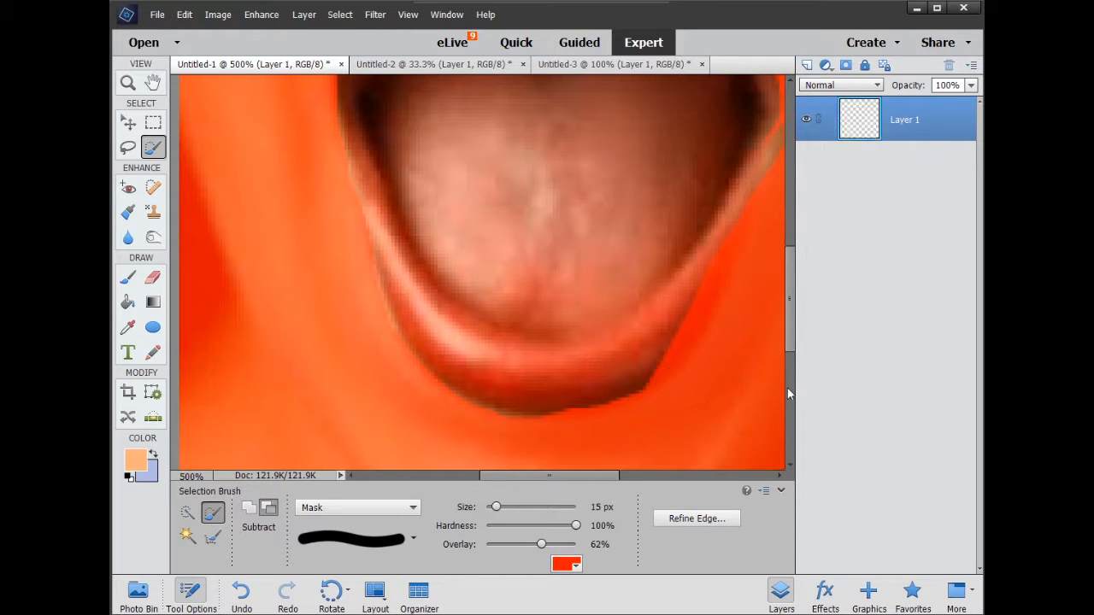
pyautogui.scroll(1, 694, 326)
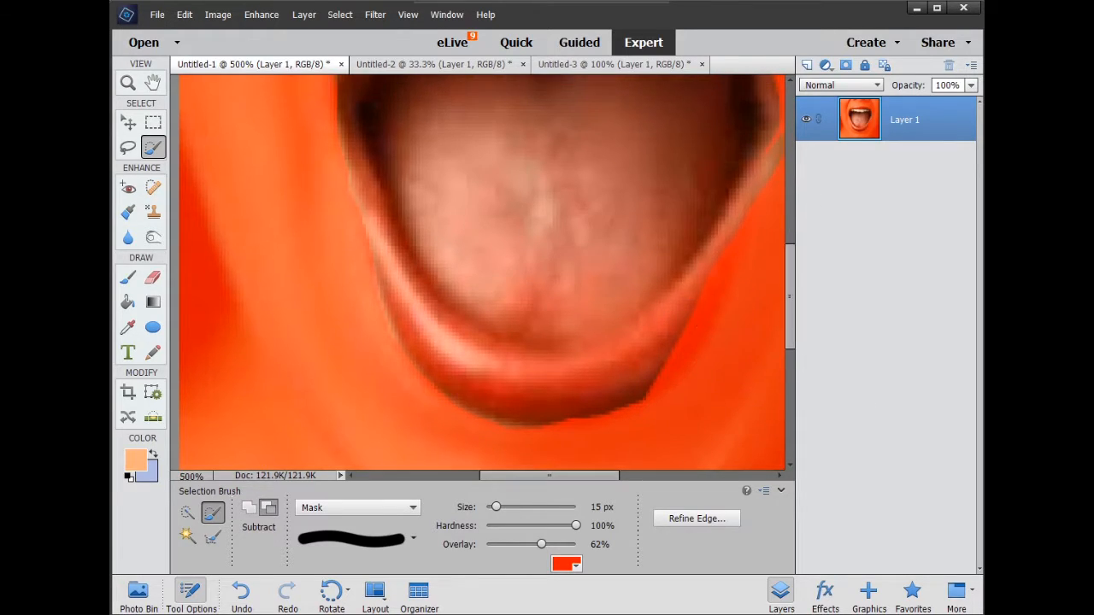
# Add the missing outer part of the lower lip and the small gaps inside it to the selection with the Lasso in Add mode
pyautogui.click(129, 147)
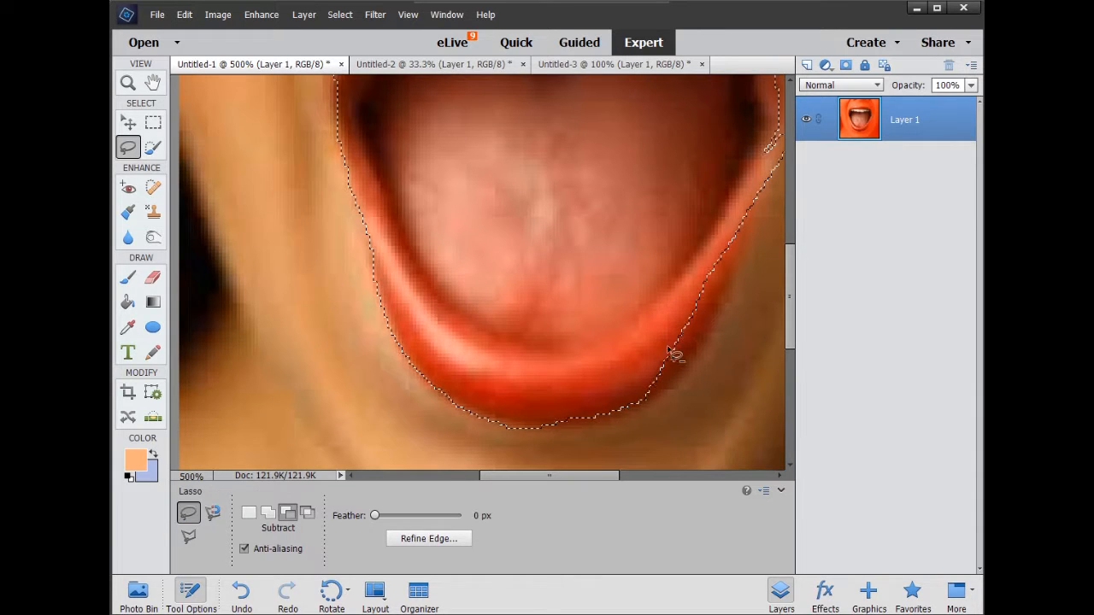
pyautogui.click(269, 514)
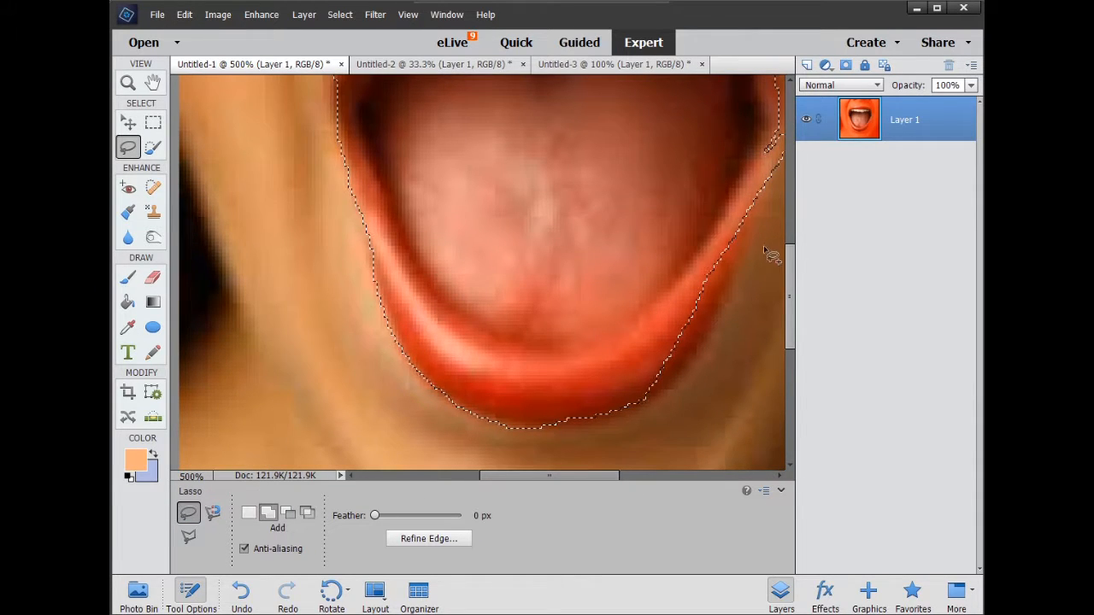
pyautogui.moveTo(759, 220)
pyautogui.mouseDown()
pyautogui.moveTo(779, 168)
pyautogui.moveTo(702, 347)
pyautogui.moveTo(639, 402)
pyautogui.mouseUp()
pyautogui.scroll(1, 773, 209)
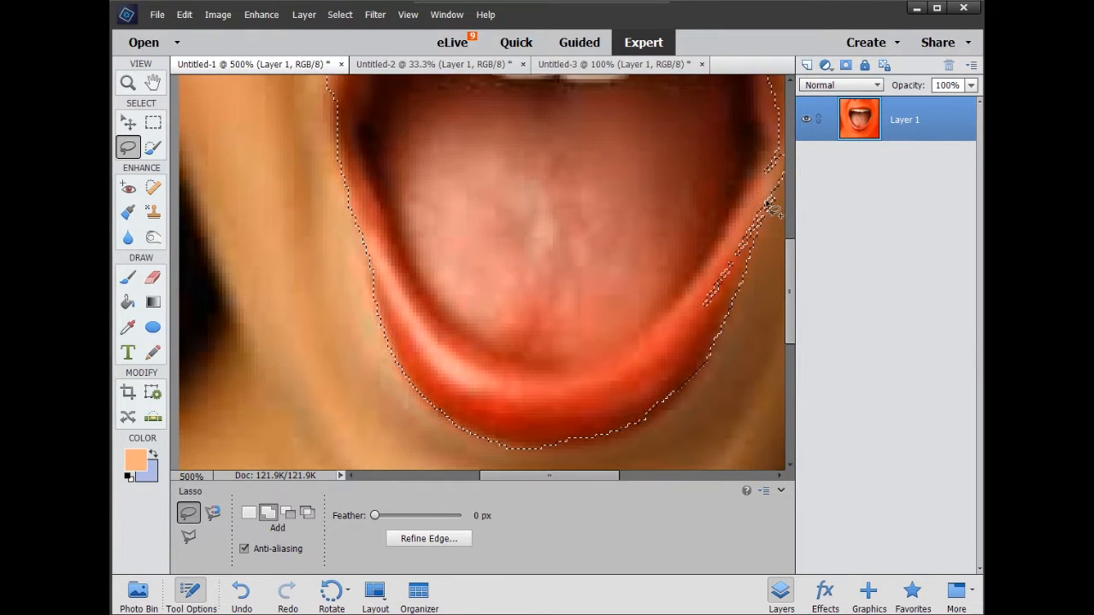
pyautogui.moveTo(561, 478); pyautogui.dragTo(622, 478)
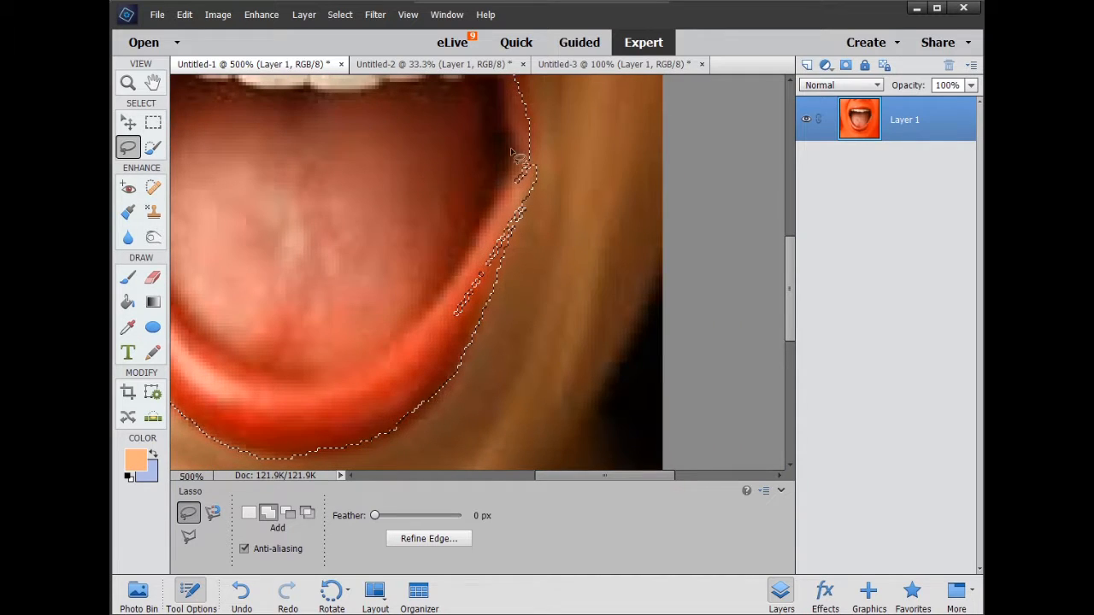
pyautogui.moveTo(533, 180)
pyautogui.mouseDown()
pyautogui.moveTo(513, 255)
pyautogui.moveTo(480, 325)
pyautogui.mouseUp()
pyautogui.moveTo(480, 245)
pyautogui.mouseDown()
pyautogui.moveTo(452, 270)
pyautogui.moveTo(446, 327)
pyautogui.moveTo(478, 298)
pyautogui.moveTo(501, 252)
pyautogui.mouseUp()
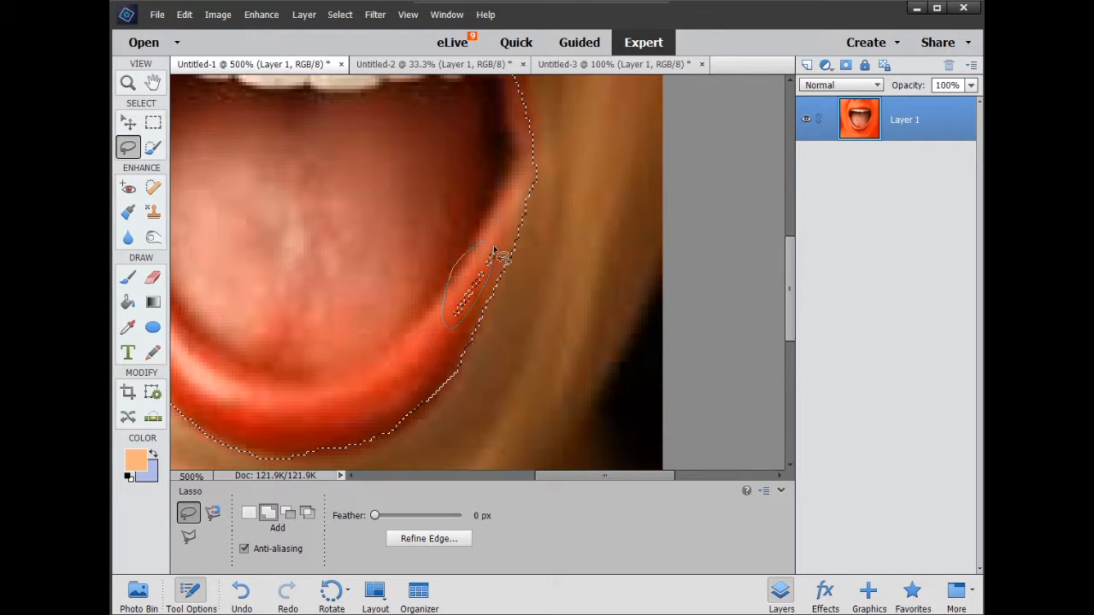
# Extend the selection with the Lasso in Add mode along the upper lip's outer edge and around both mouth corners
pyautogui.scroll(1, 601, 248)
pyautogui.scroll(5, 602, 248)
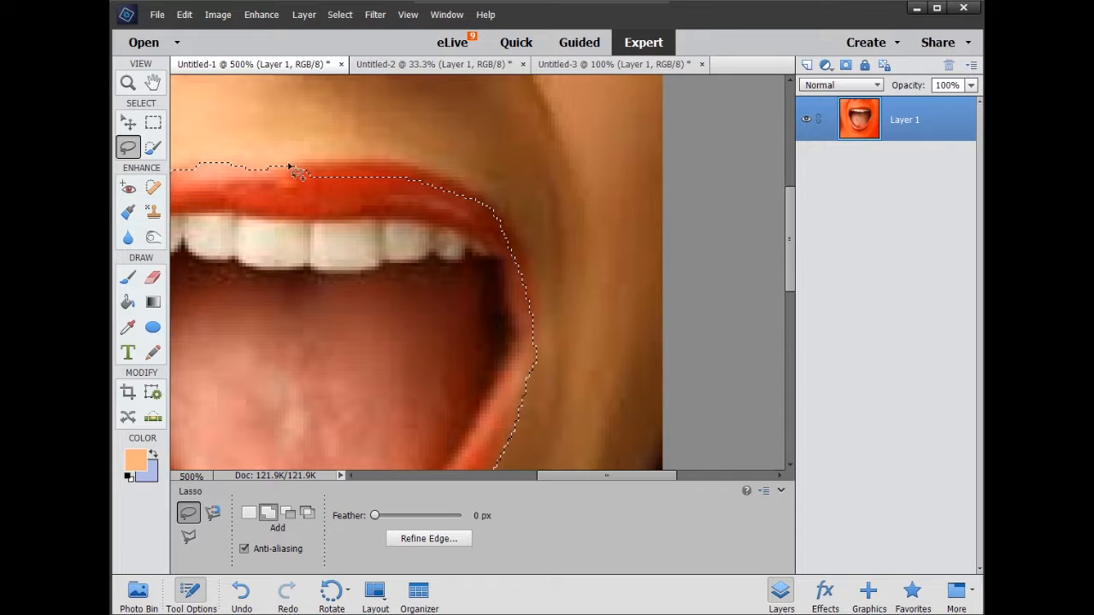
pyautogui.moveTo(291, 163)
pyautogui.mouseDown()
pyautogui.moveTo(410, 170)
pyautogui.moveTo(480, 195)
pyautogui.moveTo(529, 273)
pyautogui.moveTo(534, 369)
pyautogui.mouseUp()
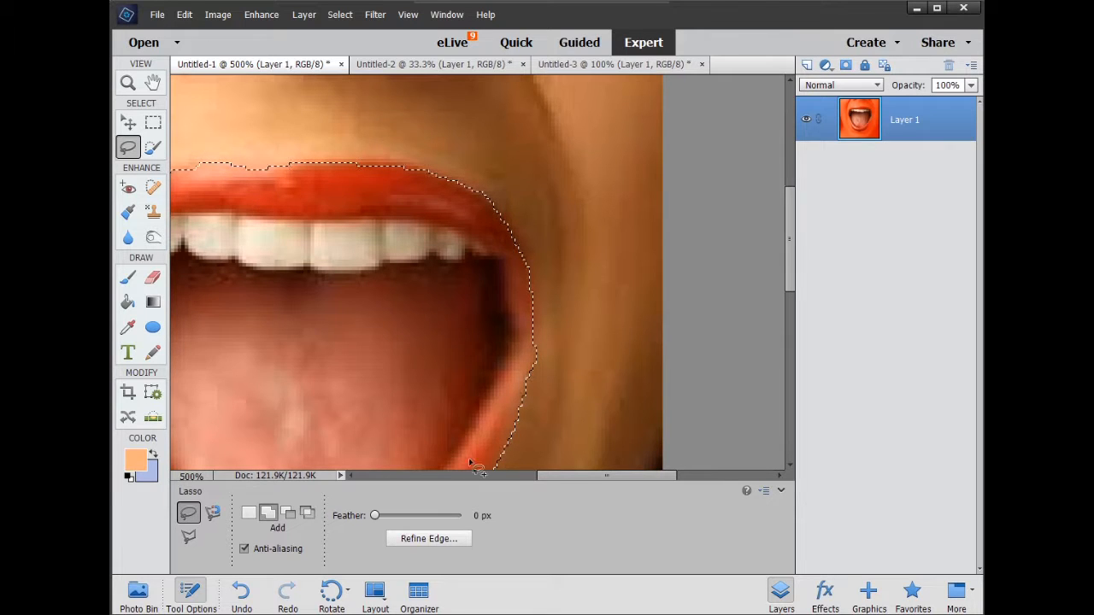
pyautogui.moveTo(571, 475); pyautogui.dragTo(492, 475)
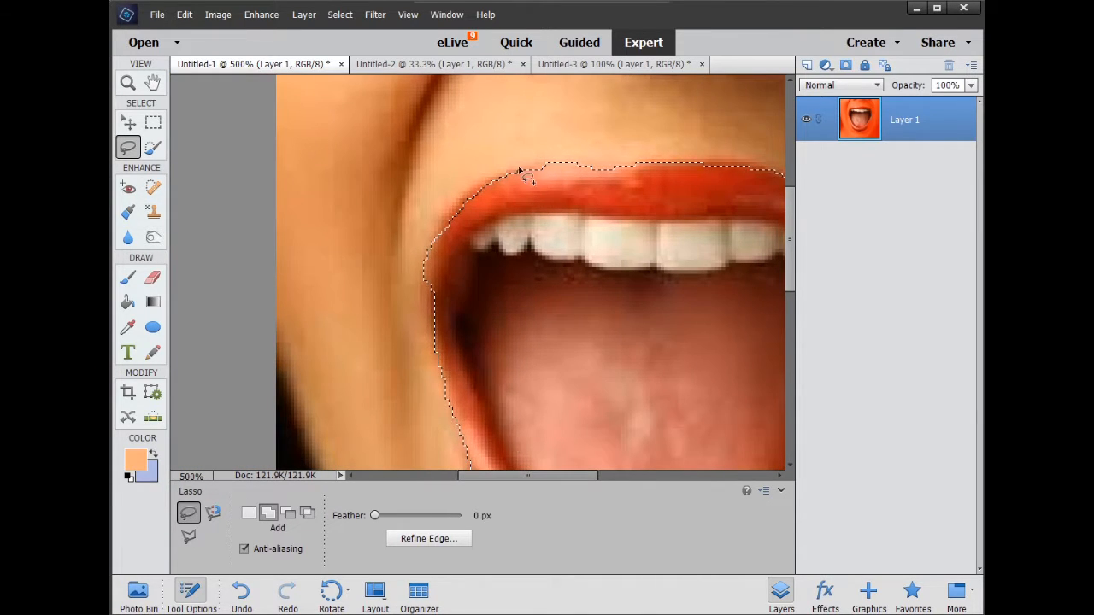
pyautogui.moveTo(542, 166)
pyautogui.mouseDown()
pyautogui.moveTo(455, 206)
pyautogui.moveTo(432, 232)
pyautogui.moveTo(424, 266)
pyautogui.moveTo(447, 391)
pyautogui.mouseUp()
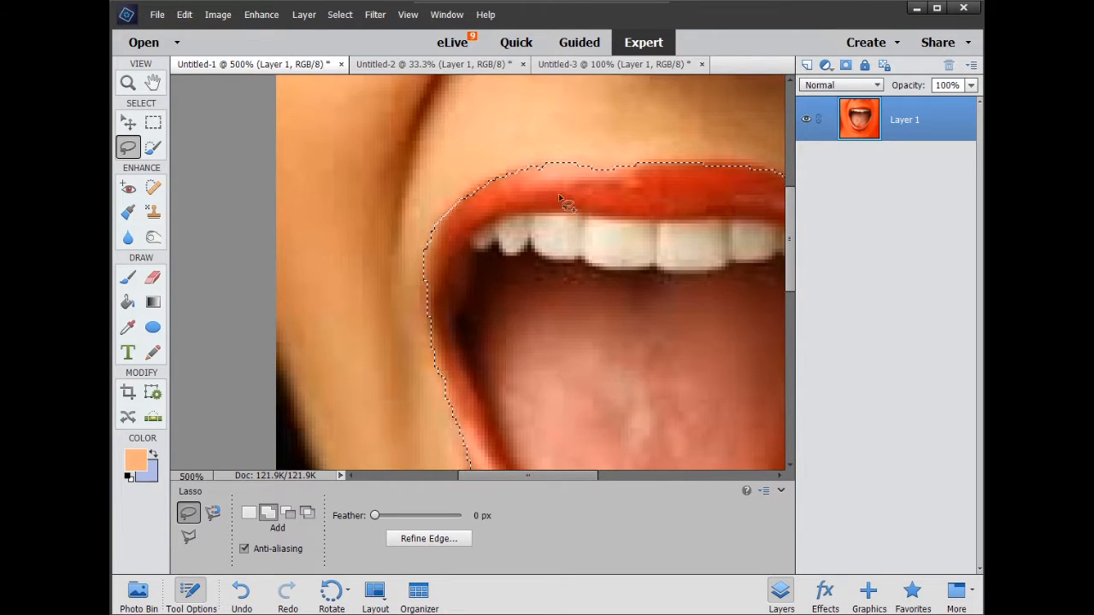
pyautogui.moveTo(422, 282)
pyautogui.mouseDown()
pyautogui.moveTo(431, 354)
pyautogui.moveTo(450, 386)
pyautogui.mouseUp()
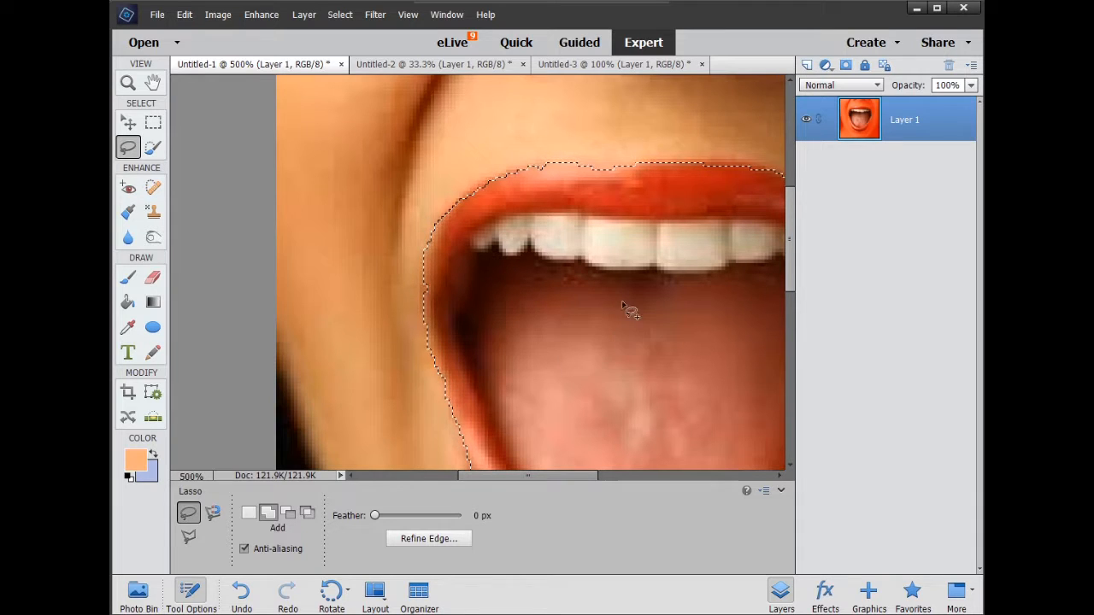
# Add the remaining strip along the underside of the lower lip to the mouth selection with the Lasso
pyautogui.hscroll(1, 624, 293)
pyautogui.scroll(-3, 624, 299)
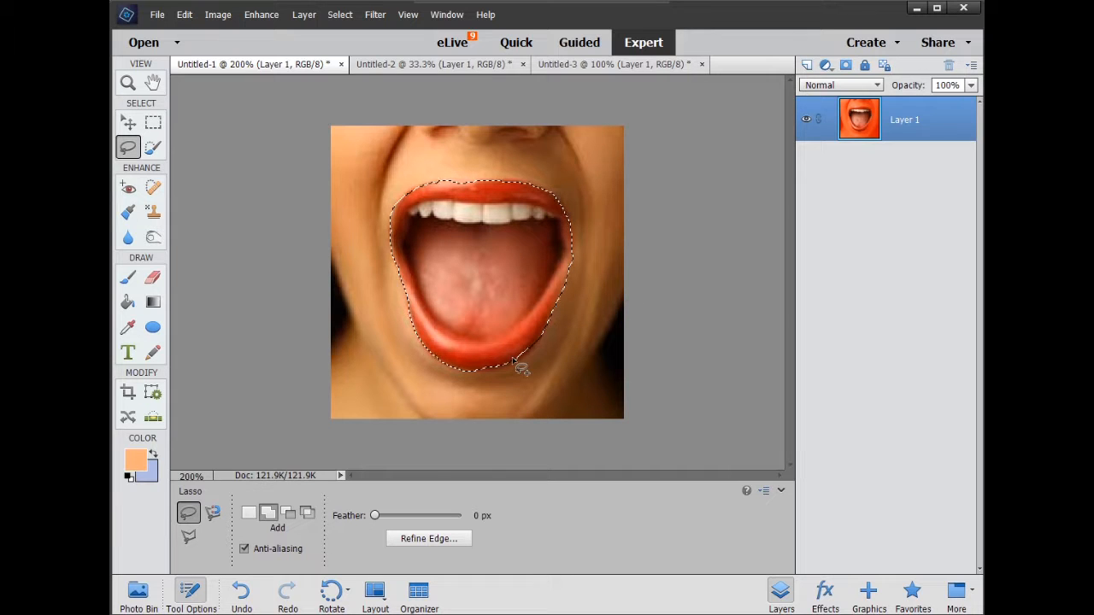
pyautogui.scroll(3, 564, 388)
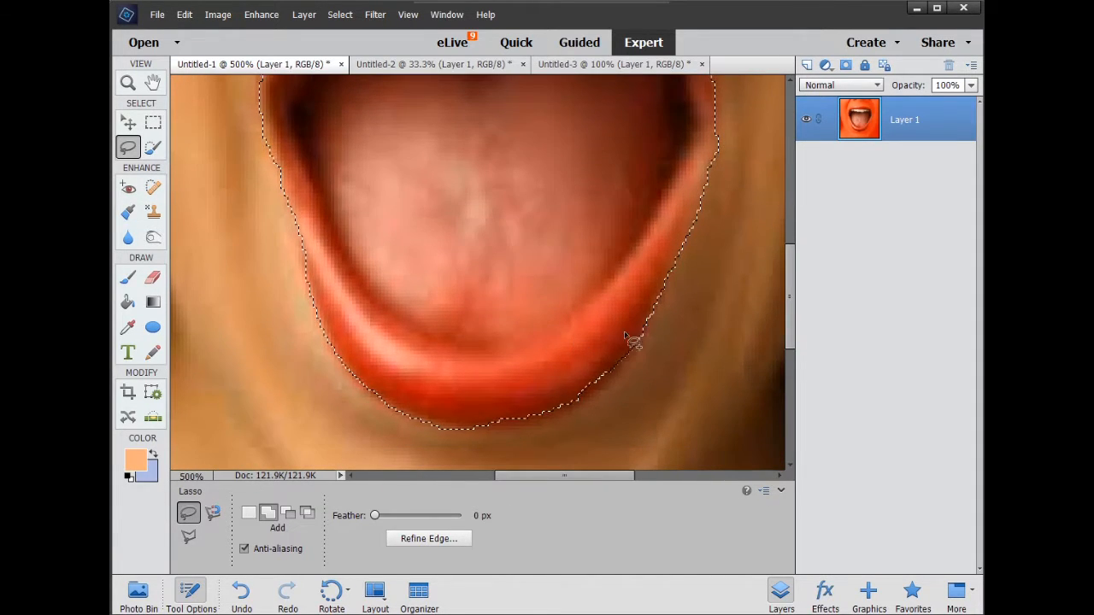
pyautogui.moveTo(643, 335)
pyautogui.mouseDown()
pyautogui.moveTo(625, 374)
pyautogui.moveTo(566, 412)
pyautogui.moveTo(498, 436)
pyautogui.moveTo(436, 430)
pyautogui.mouseUp()
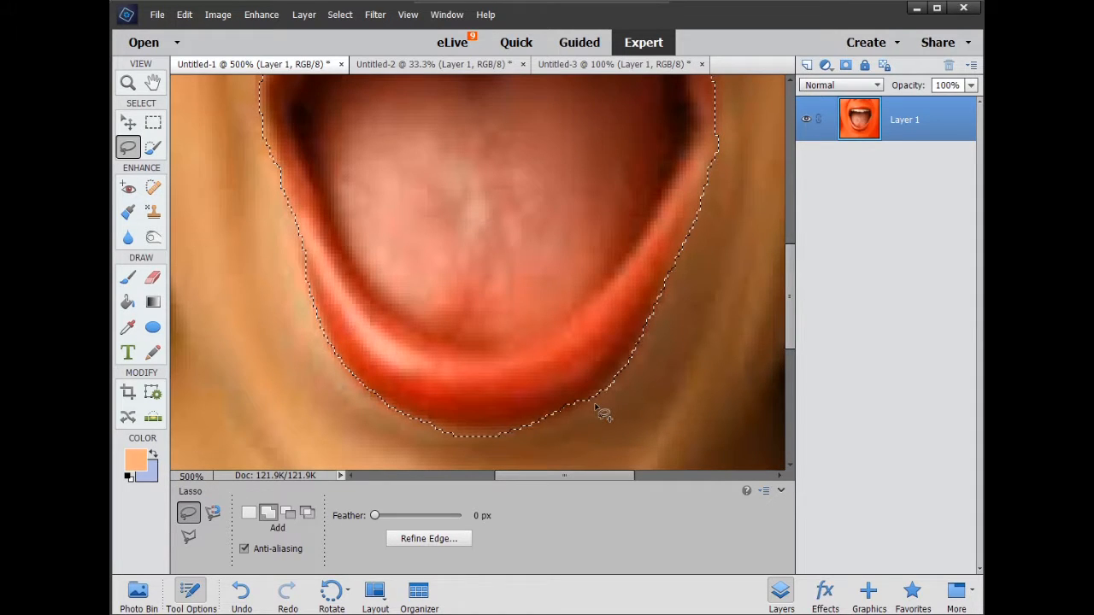
pyautogui.hotkey('ctrl', '-')
pyautogui.hotkey('ctrl', '-')
pyautogui.hotkey('ctrl', '-')
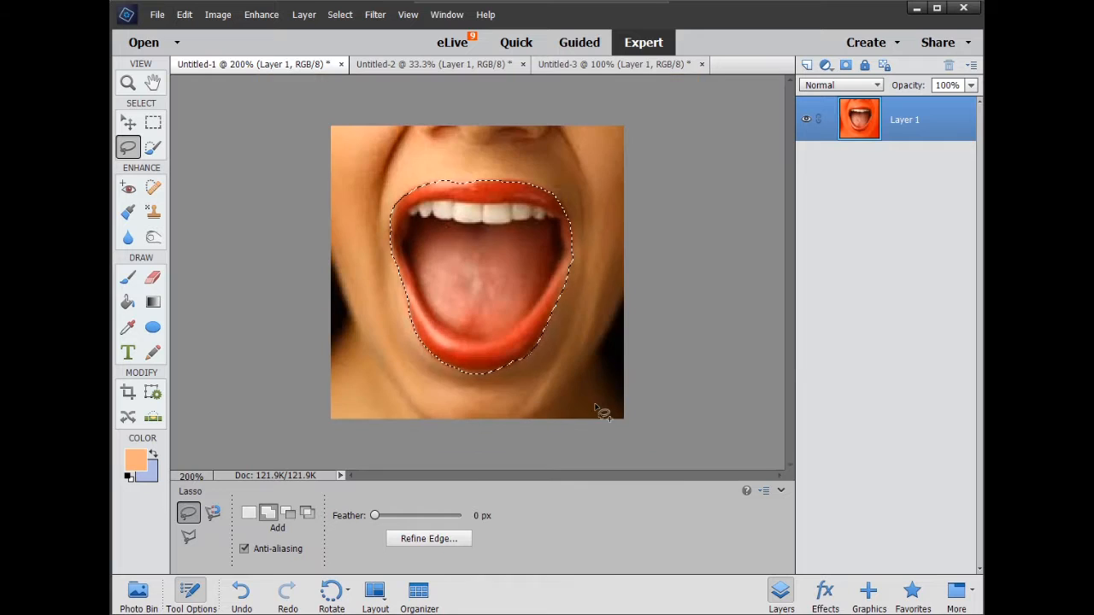
# Copy the selected mouth and paste it into the tennis ball image, Untitled-3
pyautogui.click(186, 15)
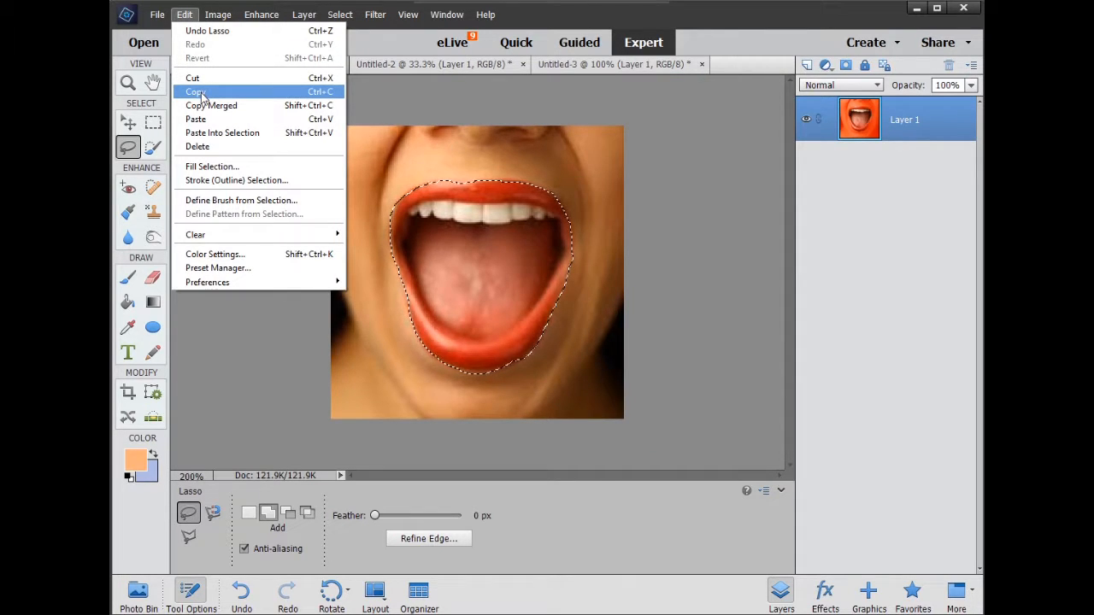
pyautogui.click(334, 94)
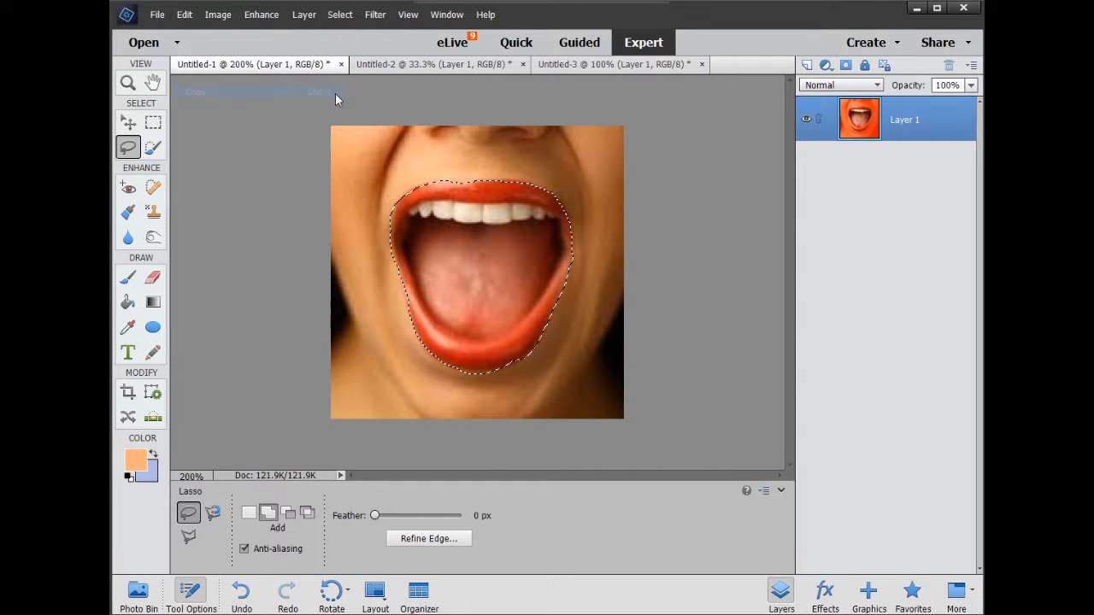
pyautogui.click(624, 66)
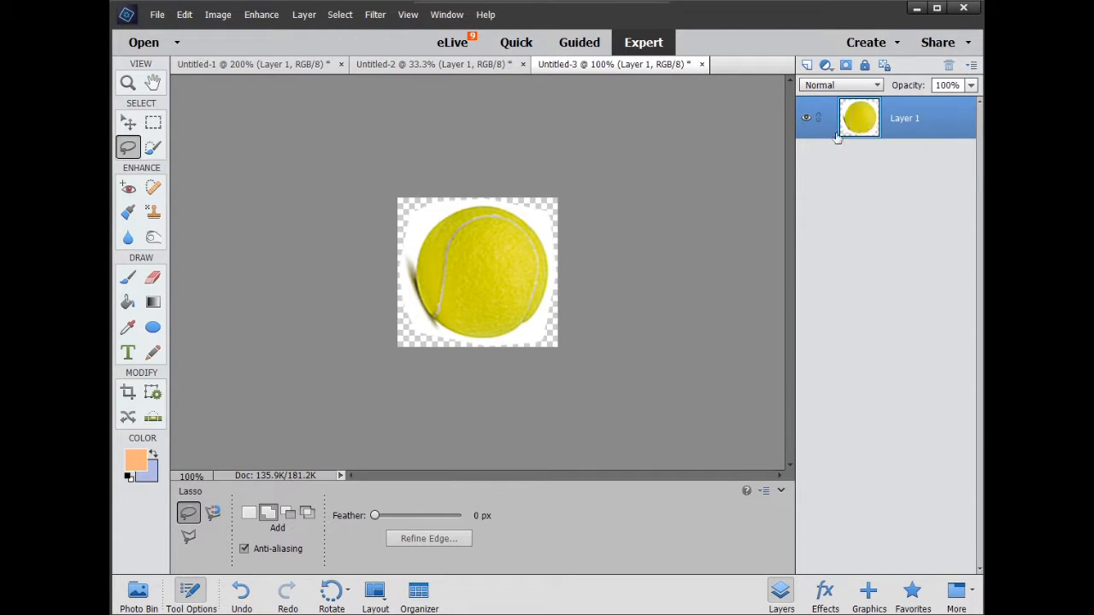
pyautogui.click(183, 14)
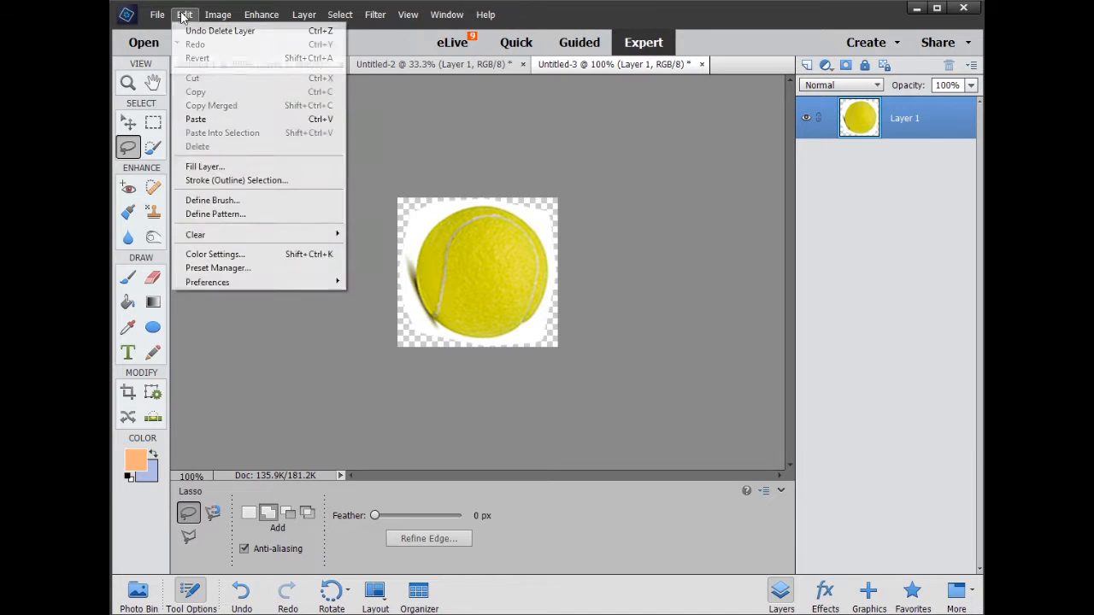
pyautogui.click(196, 119)
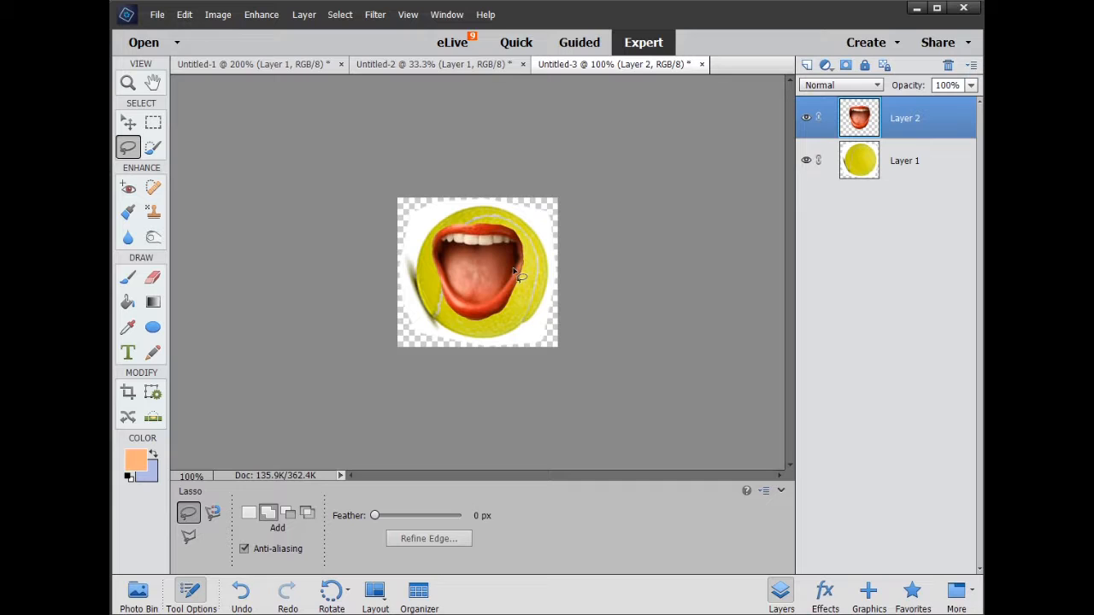
# Scale the pasted mouth to 65.20%, place it on the lower part of the ball and rotate it 9.21 degrees
pyautogui.click(128, 125)
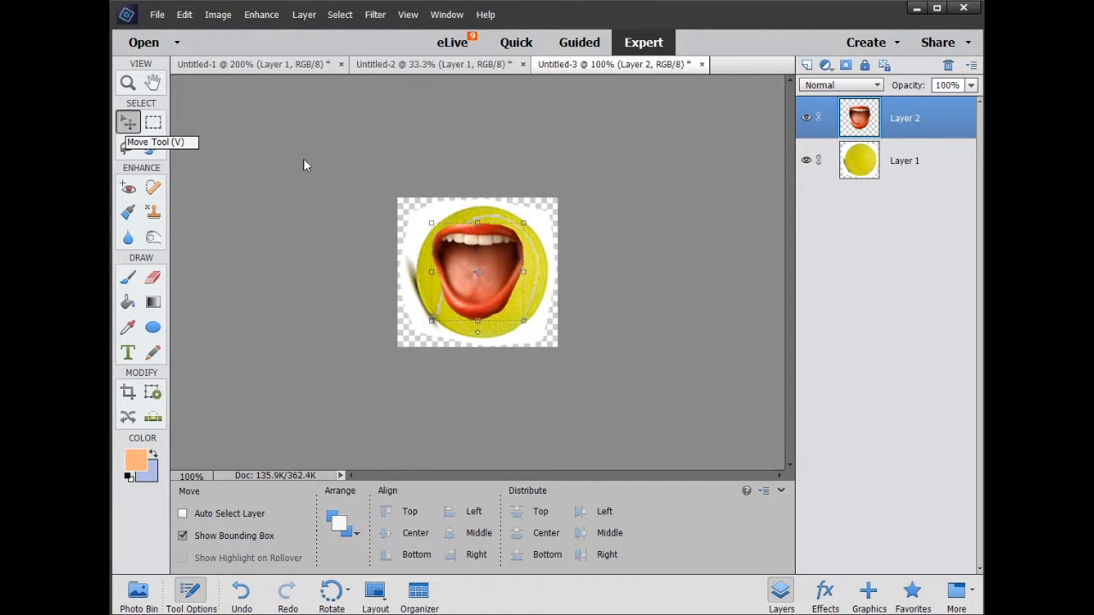
pyautogui.moveTo(524, 224); pyautogui.dragTo(491, 256)
pyautogui.moveTo(466, 291); pyautogui.dragTo(492, 296)
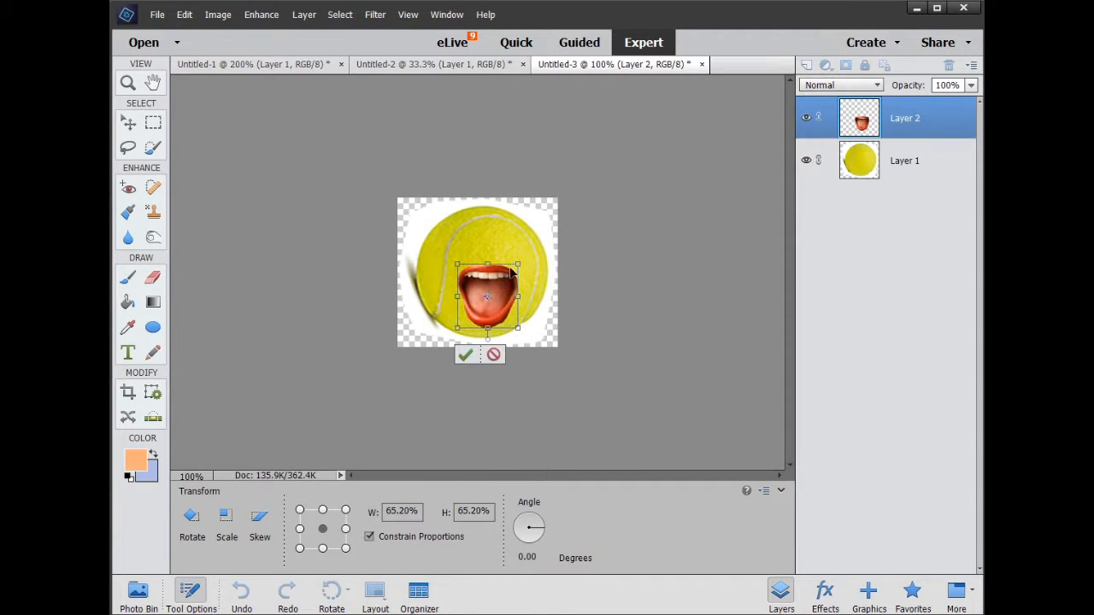
pyautogui.moveTo(521, 260)
pyautogui.mouseDown()
pyautogui.moveTo(531, 261)
pyautogui.moveTo(529, 243)
pyautogui.moveTo(532, 270)
pyautogui.moveTo(523, 261)
pyautogui.mouseUp()
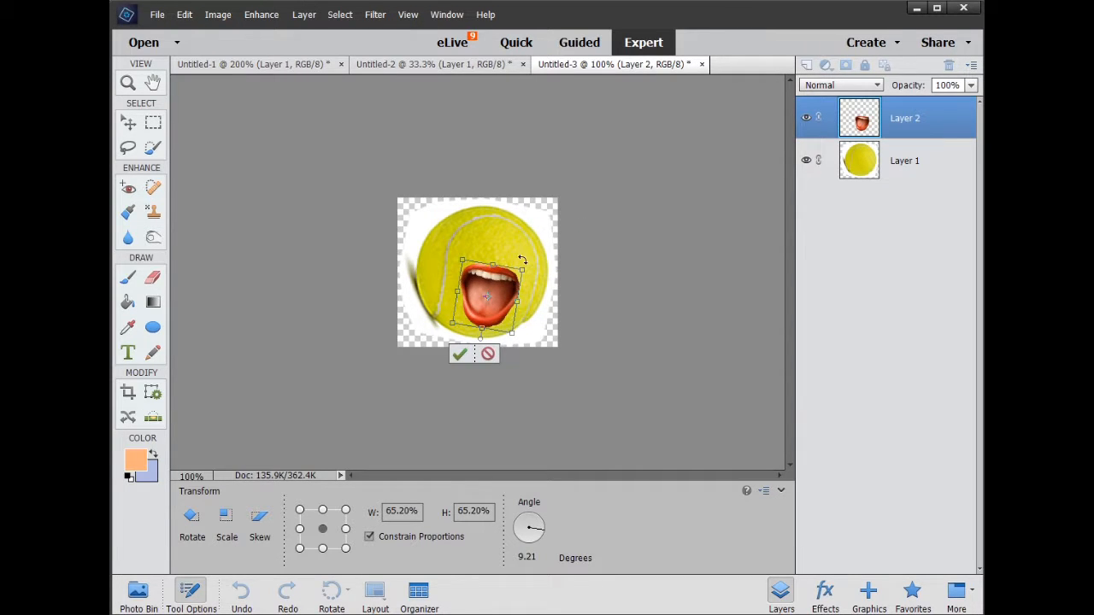
pyautogui.click(459, 355)
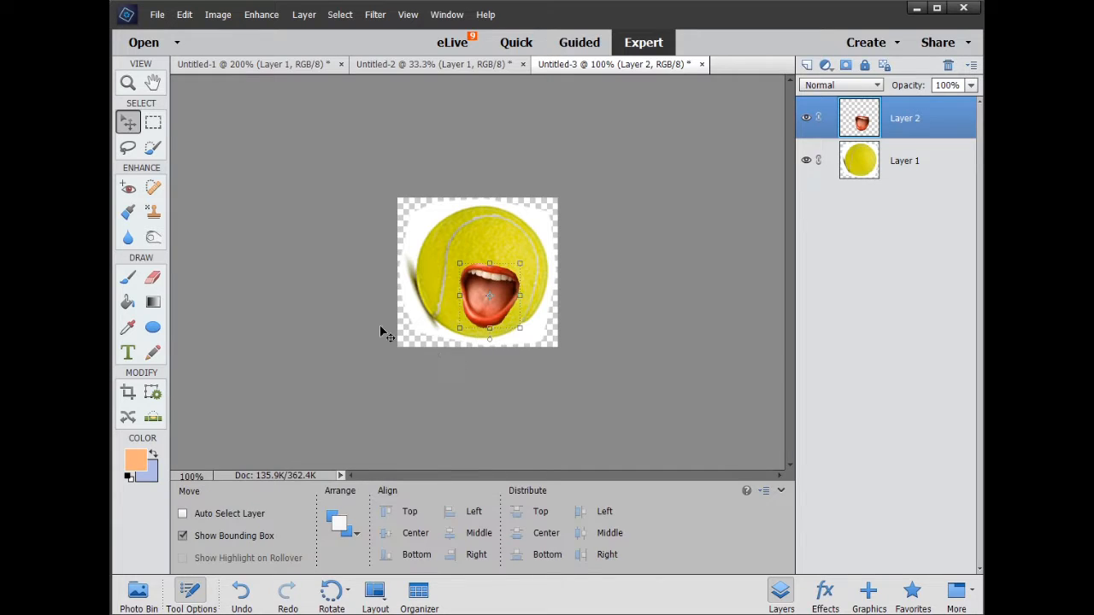
# Soften the outer edges of the lips on Layer 2 all around with the Blur tool at 14 px and 50% strength
pyautogui.click(129, 242)
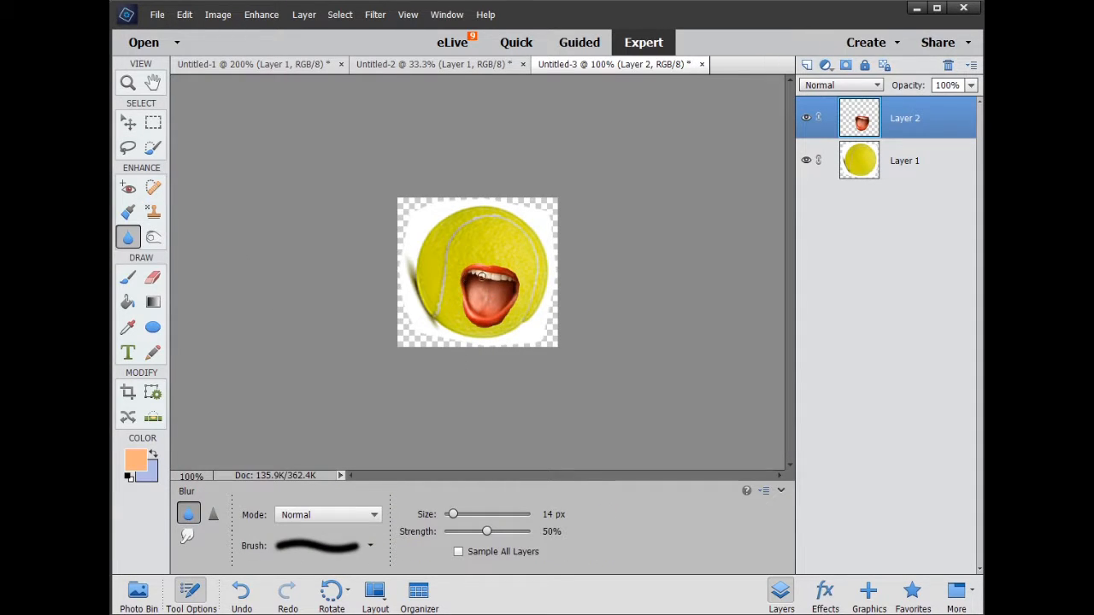
pyautogui.hotkey('ctrl', '=')
pyautogui.hotkey('ctrl', '=')
pyautogui.hotkey('ctrl', '=')
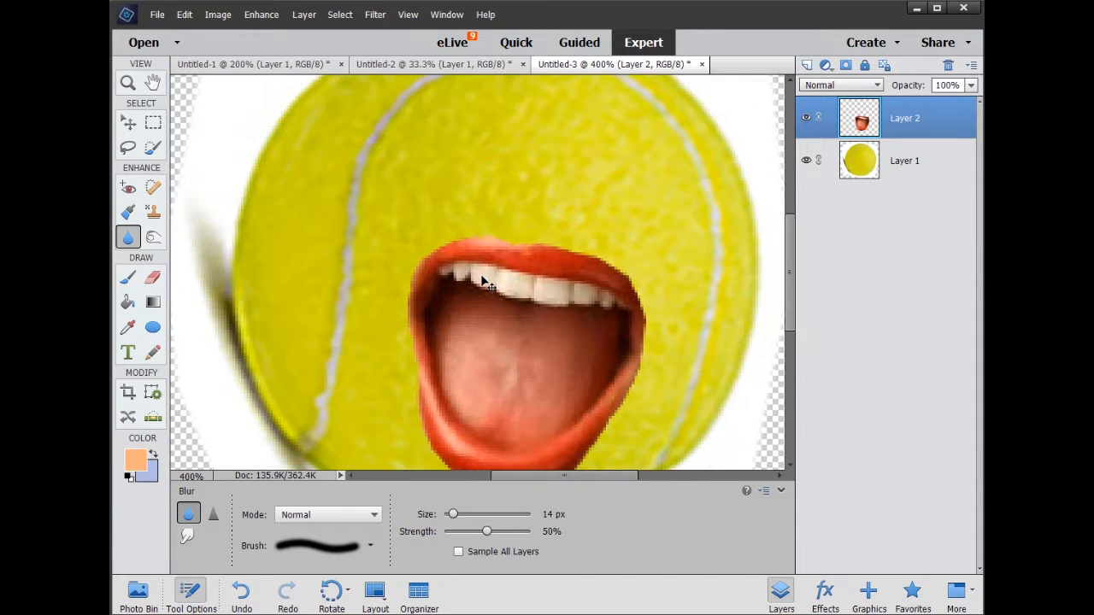
pyautogui.moveTo(551, 235)
pyautogui.mouseDown()
pyautogui.moveTo(525, 245)
pyautogui.moveTo(593, 255)
pyautogui.moveTo(649, 305)
pyautogui.moveTo(619, 275)
pyautogui.moveTo(519, 257)
pyautogui.mouseUp()
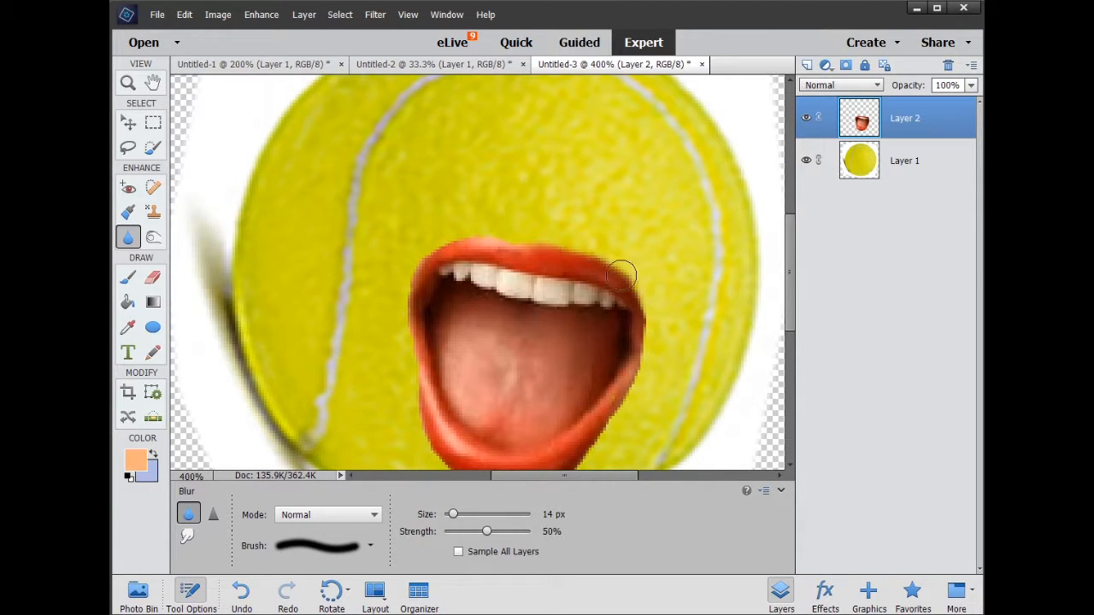
pyautogui.moveTo(621, 274)
pyautogui.mouseDown()
pyautogui.moveTo(504, 242)
pyautogui.moveTo(458, 245)
pyautogui.moveTo(405, 289)
pyautogui.moveTo(422, 248)
pyautogui.moveTo(398, 295)
pyautogui.moveTo(421, 412)
pyautogui.moveTo(446, 472)
pyautogui.moveTo(440, 401)
pyautogui.moveTo(437, 425)
pyautogui.moveTo(504, 453)
pyautogui.moveTo(555, 443)
pyautogui.moveTo(616, 386)
pyautogui.moveTo(651, 322)
pyautogui.moveTo(653, 265)
pyautogui.moveTo(656, 307)
pyautogui.moveTo(601, 402)
pyautogui.mouseUp()
pyautogui.scroll(-1, 449, 417)
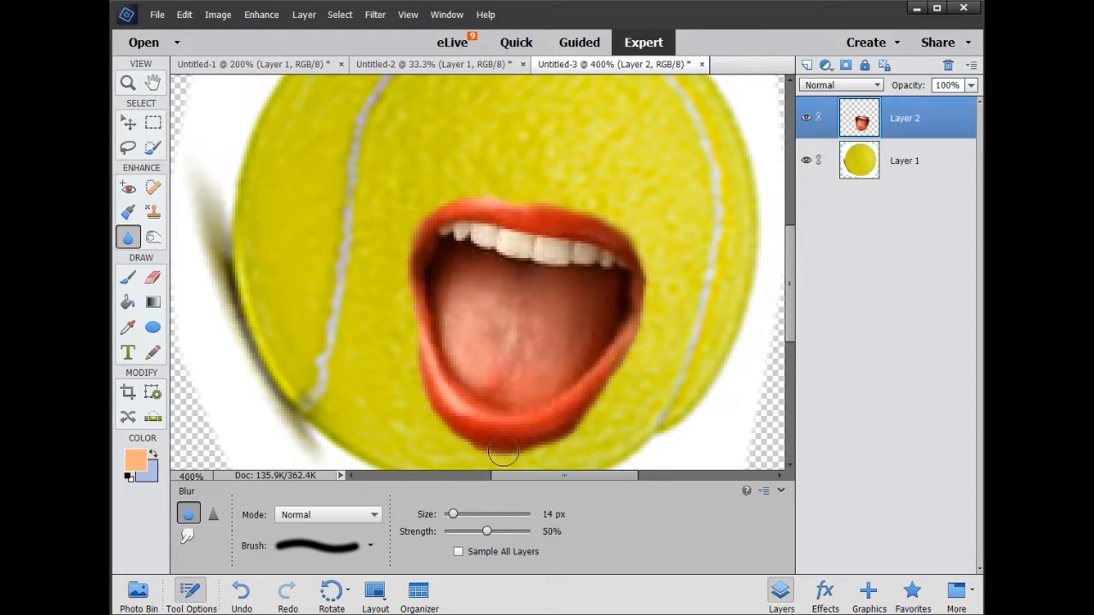
pyautogui.moveTo(470, 449)
pyautogui.mouseDown()
pyautogui.moveTo(531, 451)
pyautogui.moveTo(580, 434)
pyautogui.moveTo(572, 438)
pyautogui.moveTo(613, 401)
pyautogui.moveTo(603, 388)
pyautogui.moveTo(643, 278)
pyautogui.mouseUp()
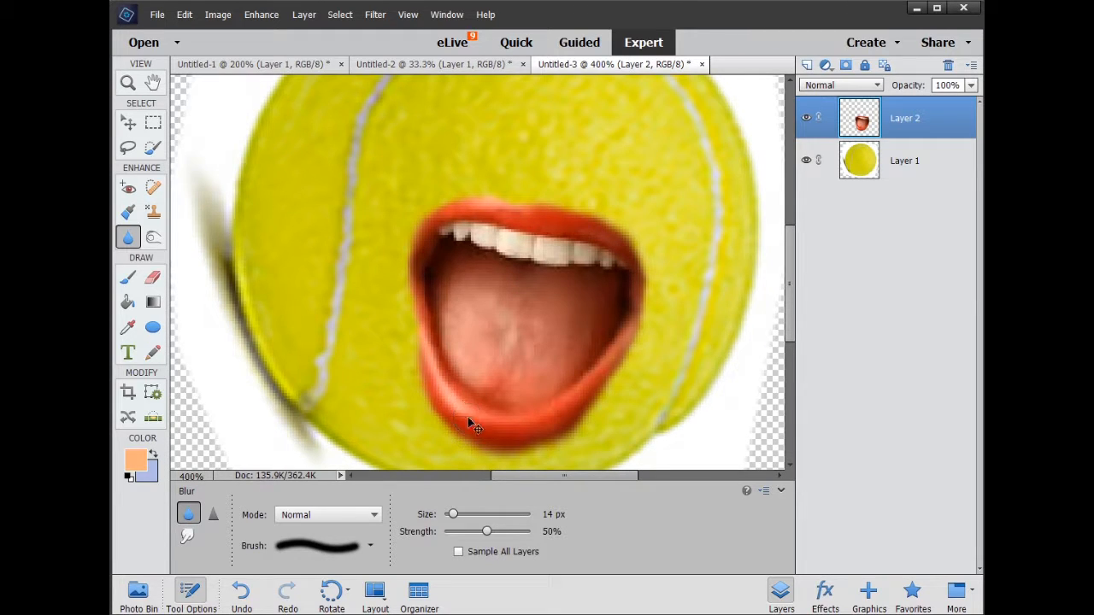
pyautogui.hotkey('ctrl', '1')
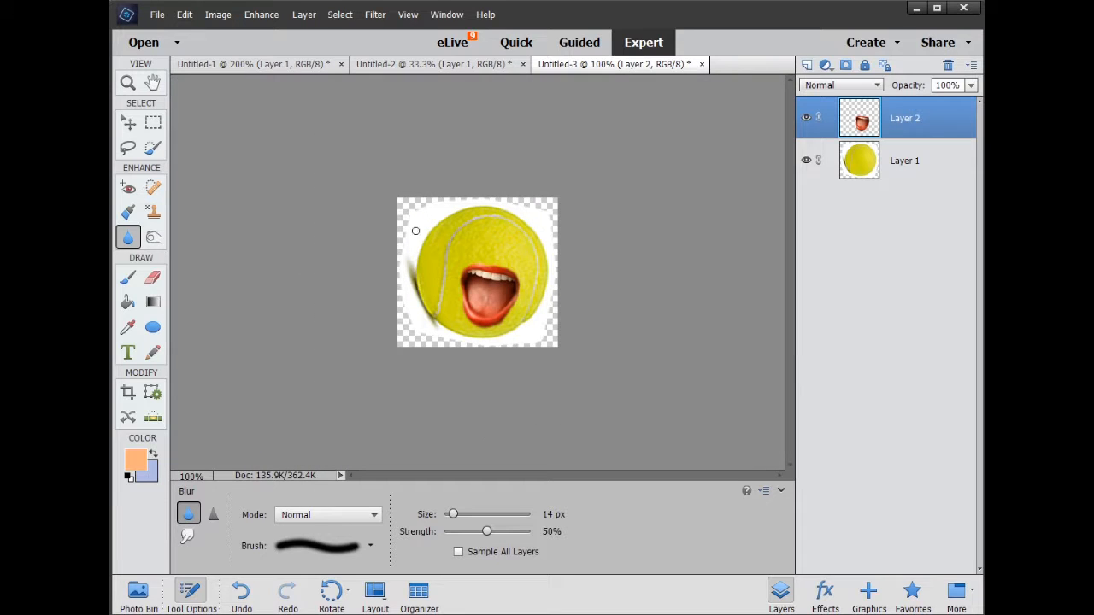
# Outline both eyes in the Untitled-2 image with the Lasso in Add mode, following the lids and lower lashes
pyautogui.click(405, 66)
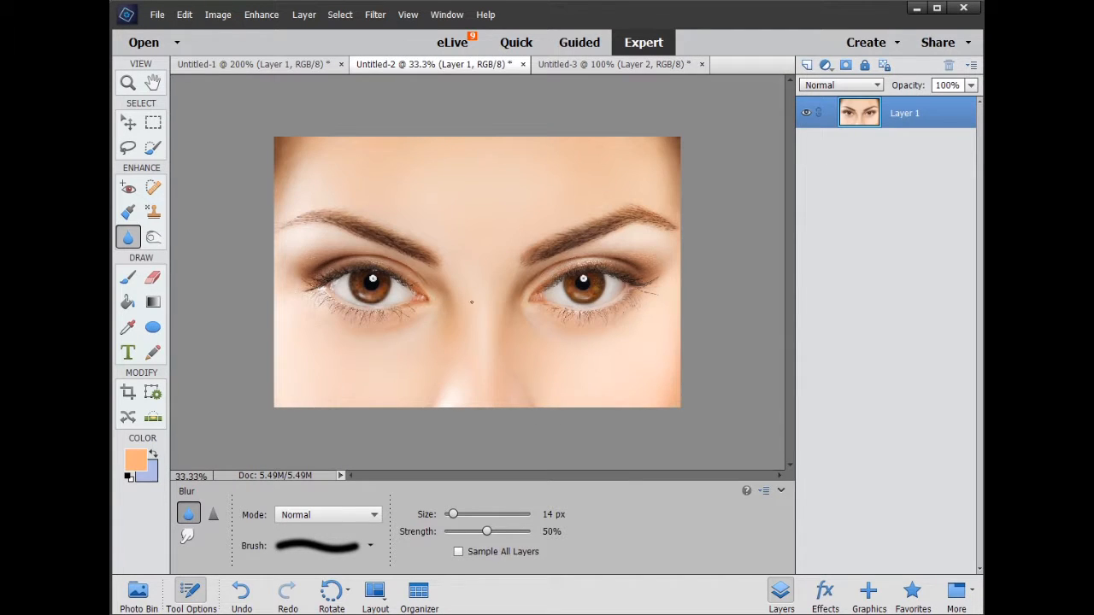
pyautogui.click(127, 148)
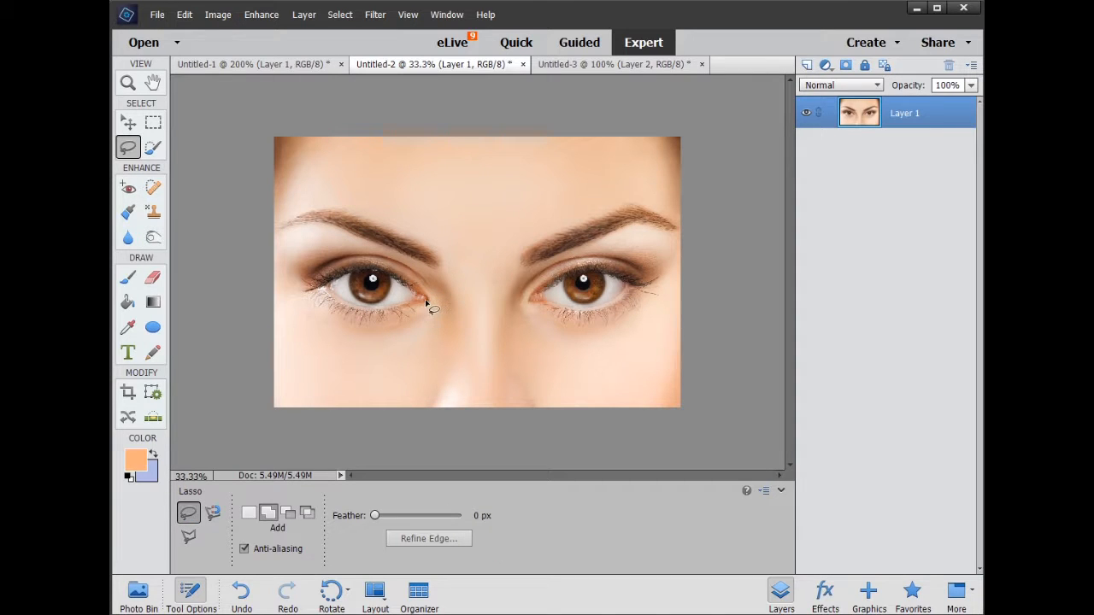
pyautogui.moveTo(387, 274); pyautogui.dragTo(350, 272)
pyautogui.moveTo(425, 297); pyautogui.dragTo(426, 299)
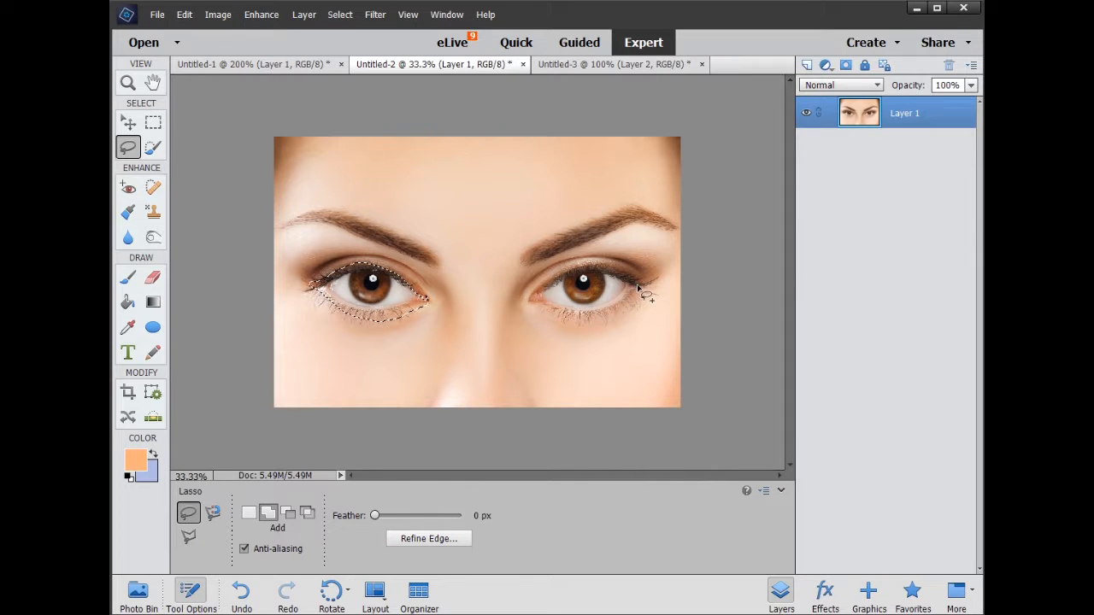
pyautogui.moveTo(598, 270); pyautogui.dragTo(527, 298)
pyautogui.moveTo(639, 289); pyautogui.dragTo(643, 287)
# Copy the selected eyes and paste them into the tennis ball image, Untitled-3
pyautogui.click(184, 15)
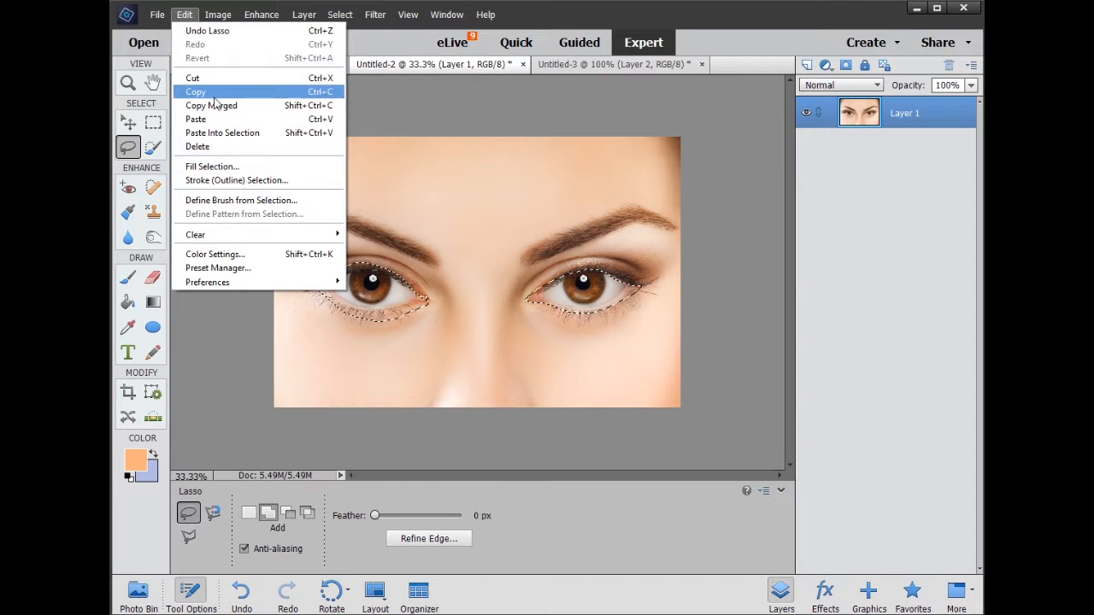
pyautogui.click(583, 66)
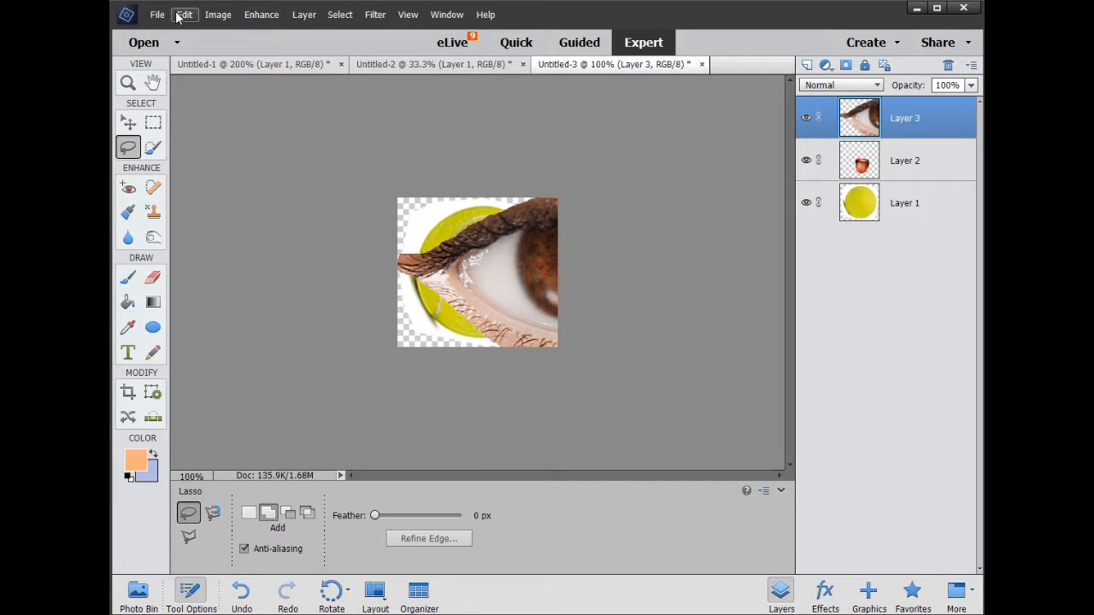
pyautogui.click(177, 18)
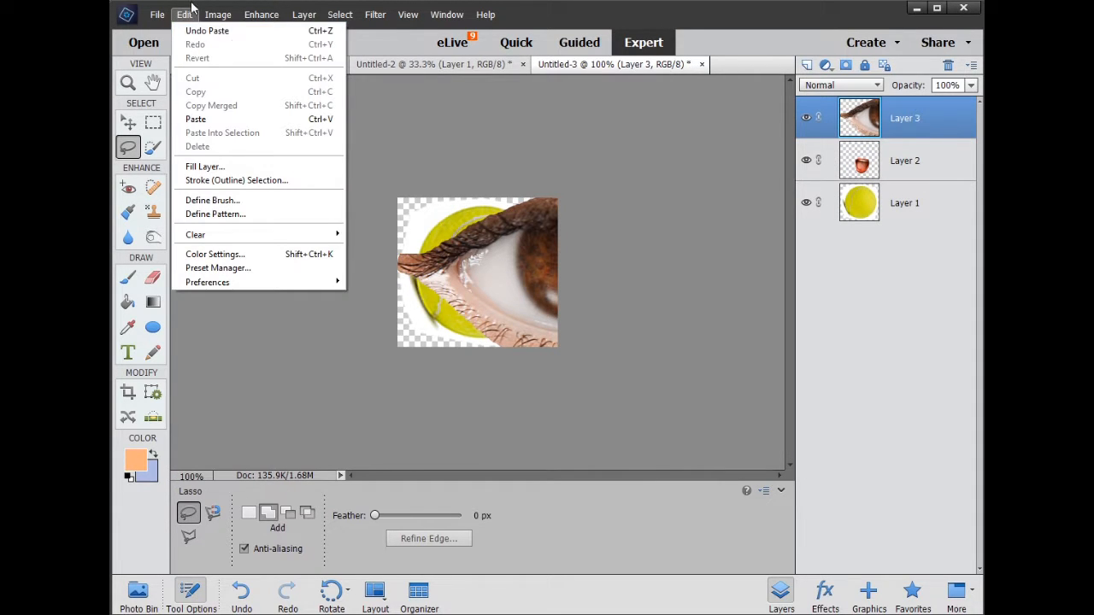
pyautogui.click(187, 16)
# Scale the pasted eyes to 10.35%, place them on the ball above the mouth and rotate them 6.30 degrees
pyautogui.click(129, 124)
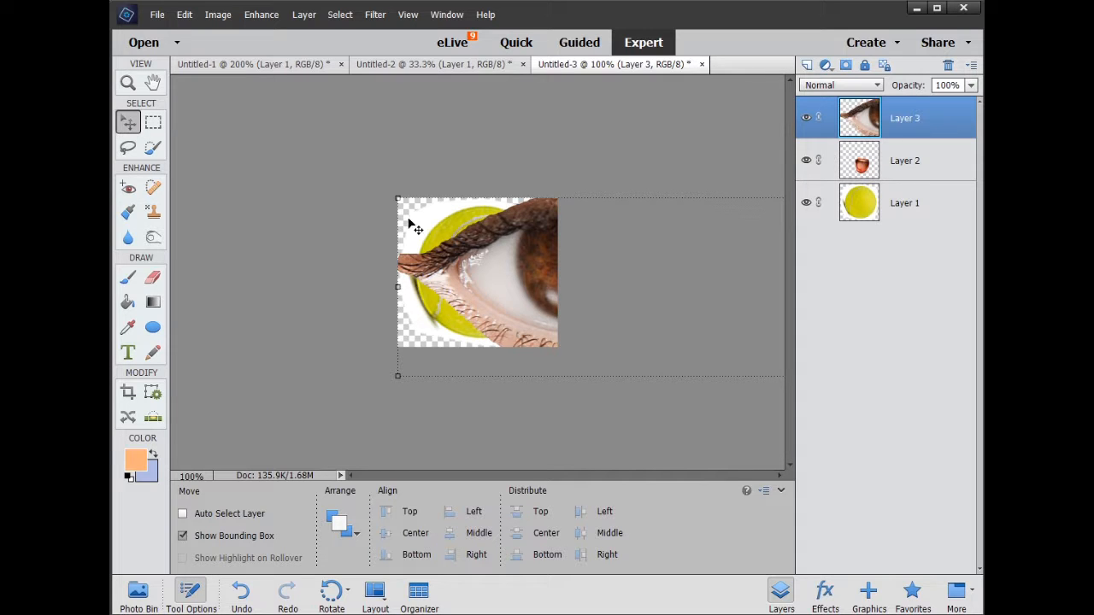
pyautogui.moveTo(398, 197); pyautogui.dragTo(436, 288)
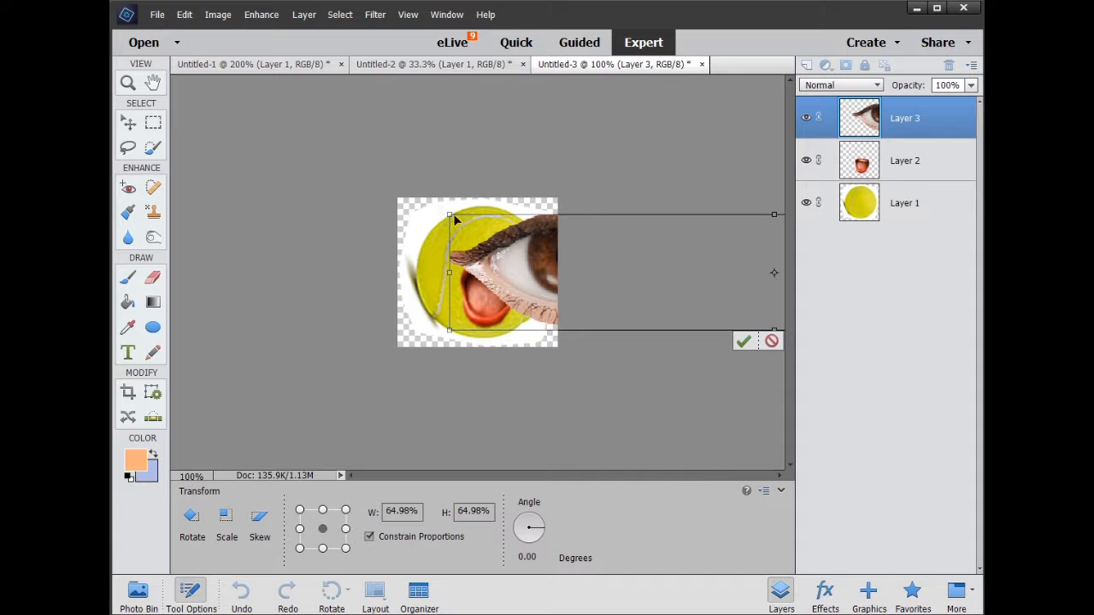
pyautogui.moveTo(446, 211); pyautogui.dragTo(766, 272)
pyautogui.moveTo(780, 321); pyautogui.dragTo(406, 262)
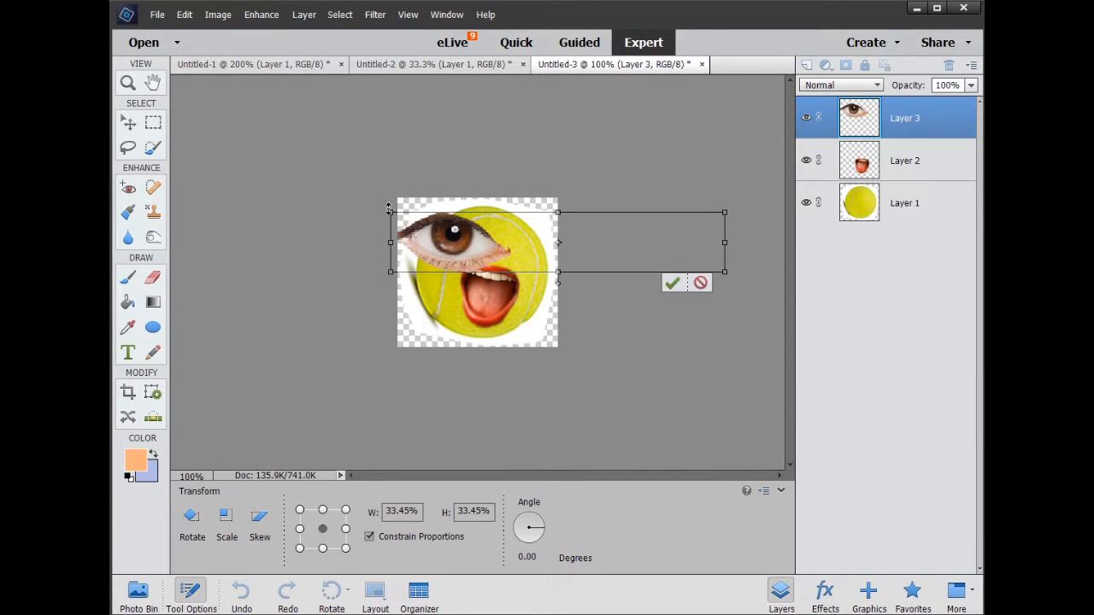
pyautogui.moveTo(389, 210); pyautogui.dragTo(415, 239)
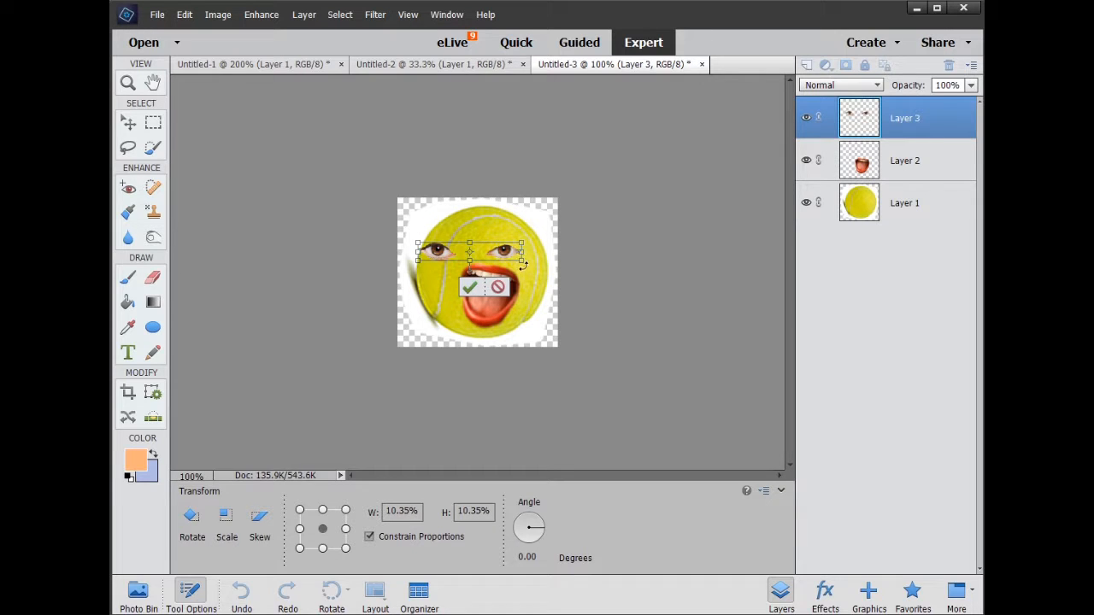
pyautogui.moveTo(527, 262); pyautogui.dragTo(510, 257)
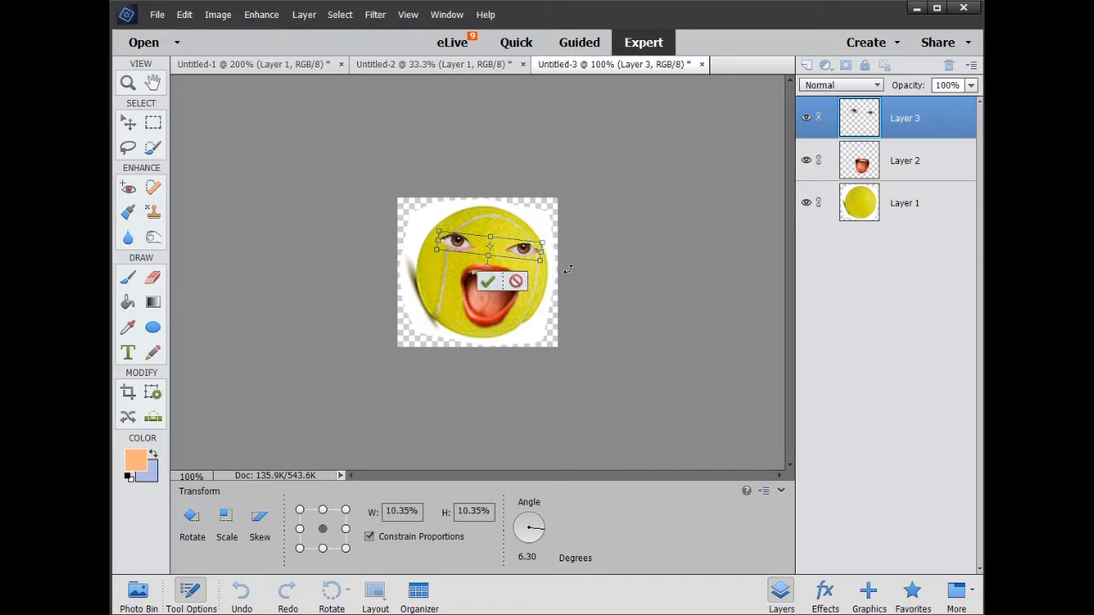
pyautogui.click(486, 282)
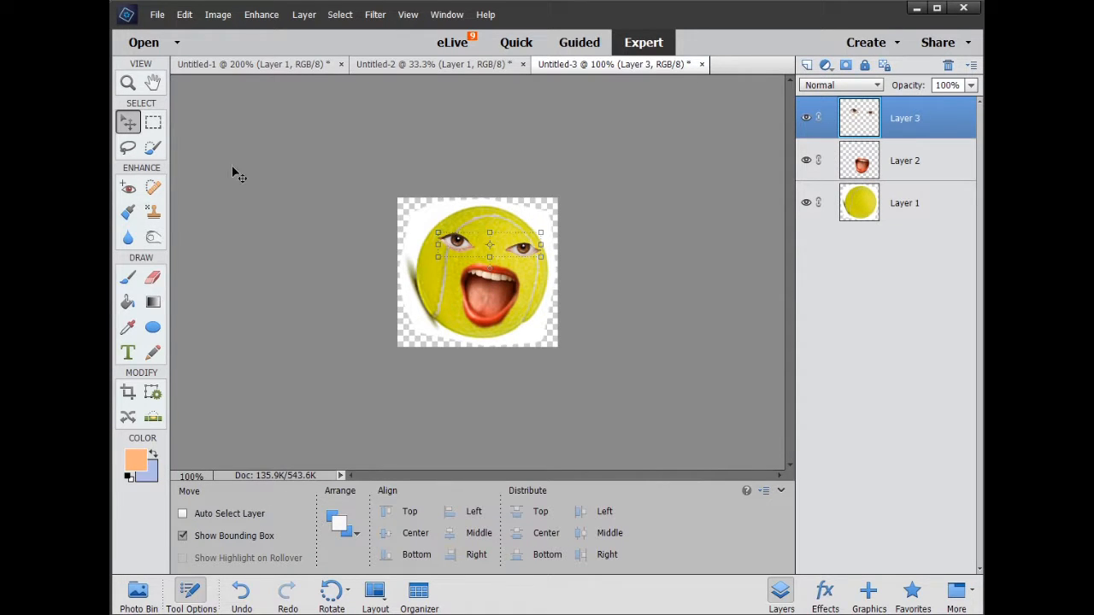
# Select only the ball's left eye with the Rectangular Marquee, move it closer to the other eye and rotate it -2.78 degrees
pyautogui.click(153, 124)
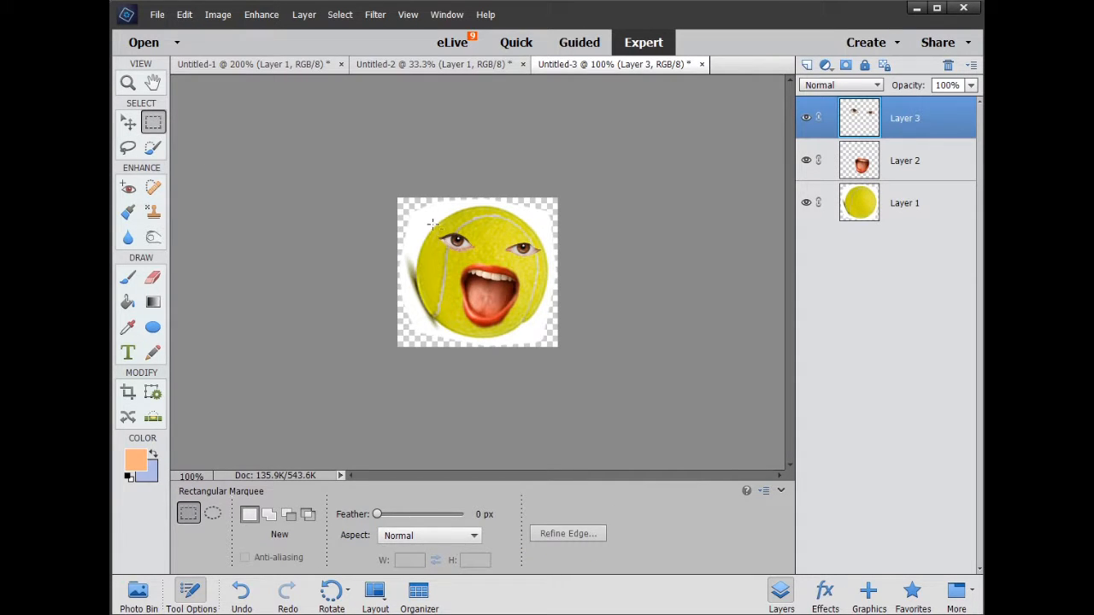
pyautogui.moveTo(433, 224); pyautogui.dragTo(478, 254)
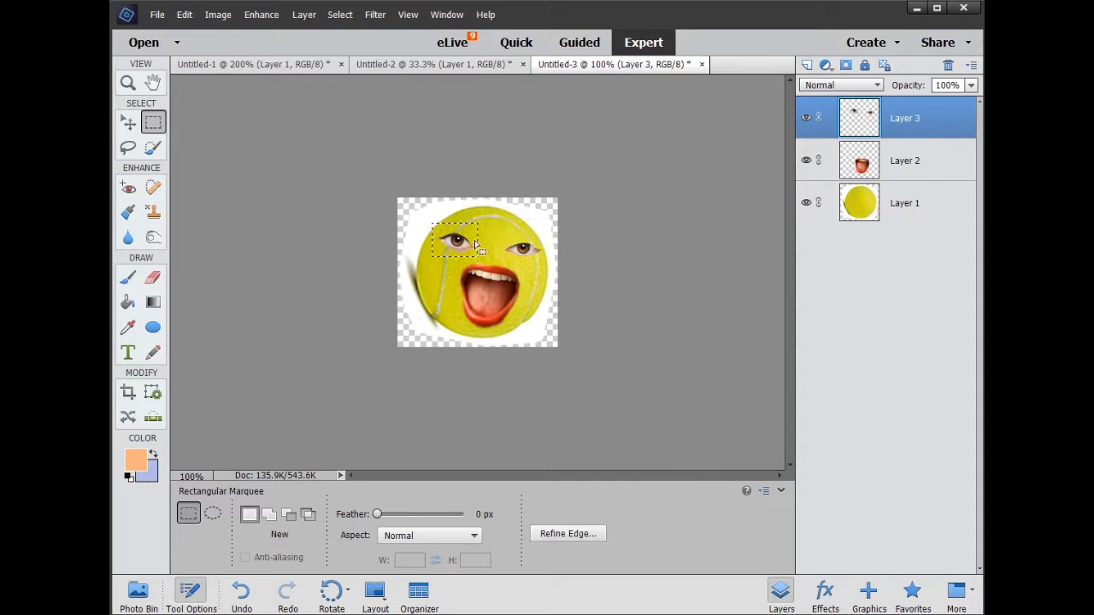
pyautogui.click(129, 124)
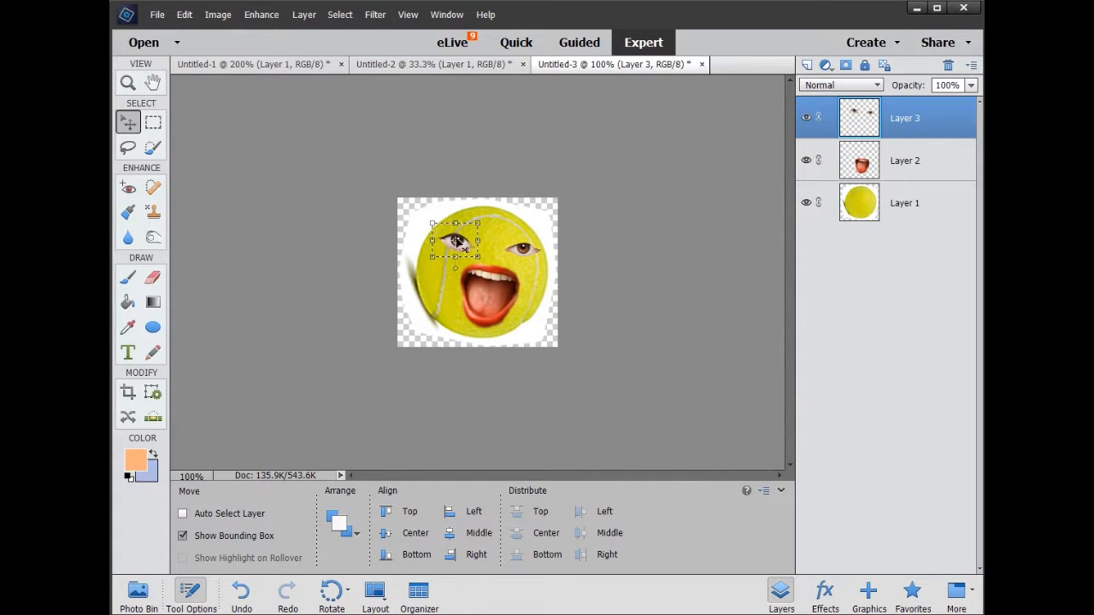
pyautogui.moveTo(456, 244); pyautogui.dragTo(516, 234)
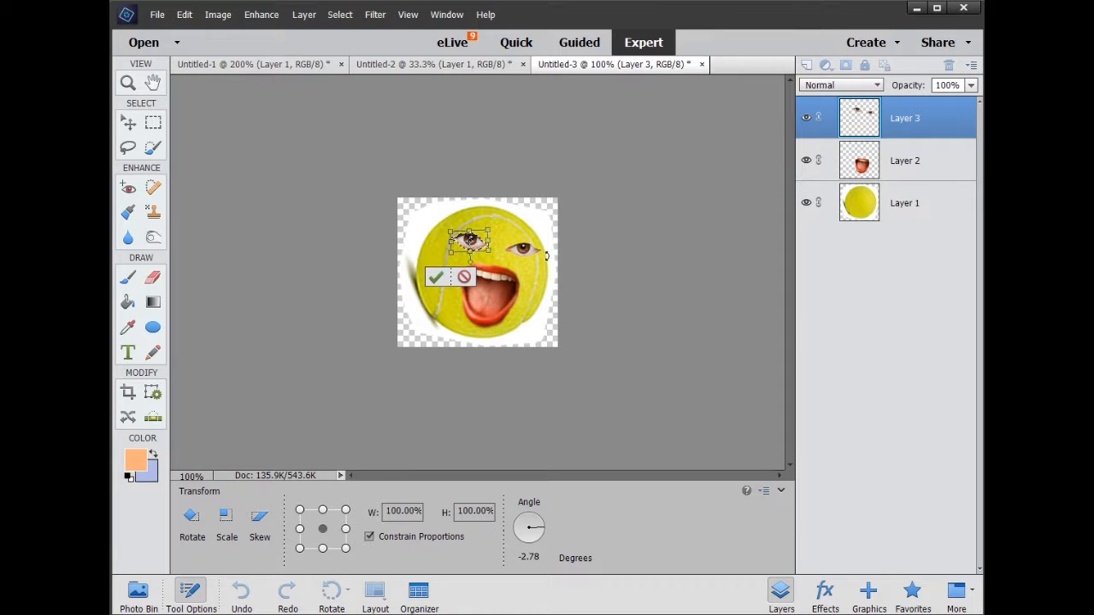
pyautogui.click(435, 276)
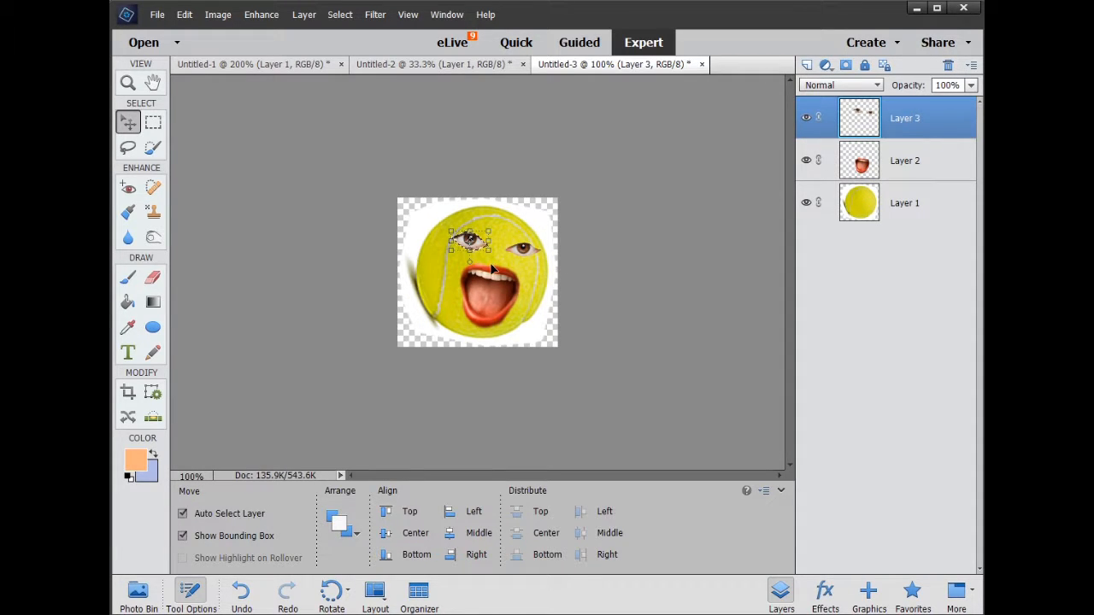
# Deselect the eye and soften the outer edges of both eyes on Layer 3 with the Blur tool at 14 px and 50% strength
pyautogui.hotkey('ctrl', '+')
pyautogui.hotkey('ctrl', '+')
pyautogui.hotkey('ctrl', '+')
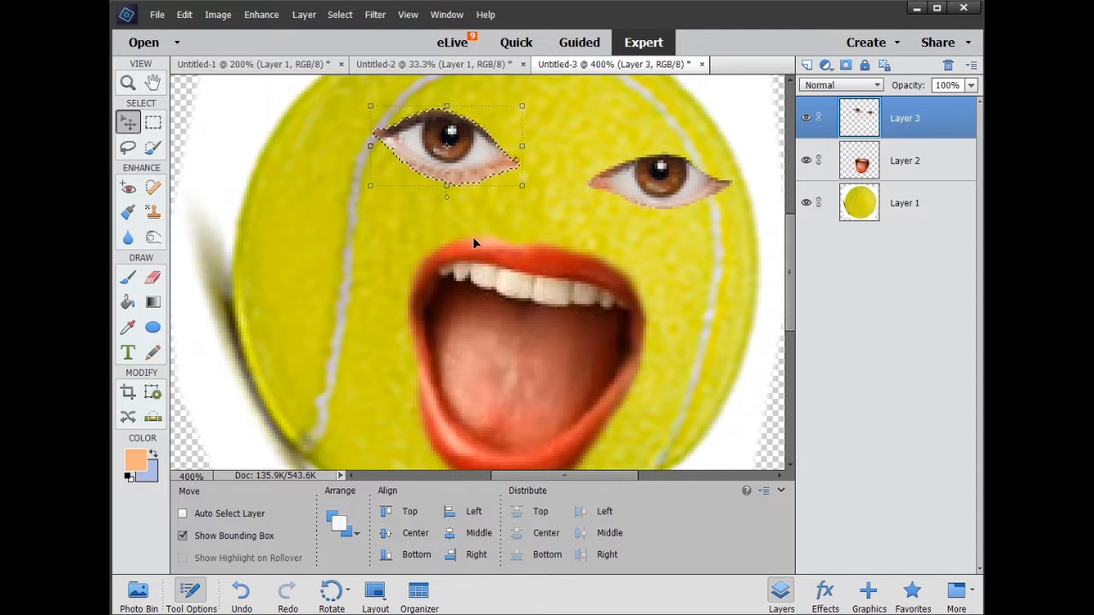
pyautogui.hotkey('ctrl', 'd')
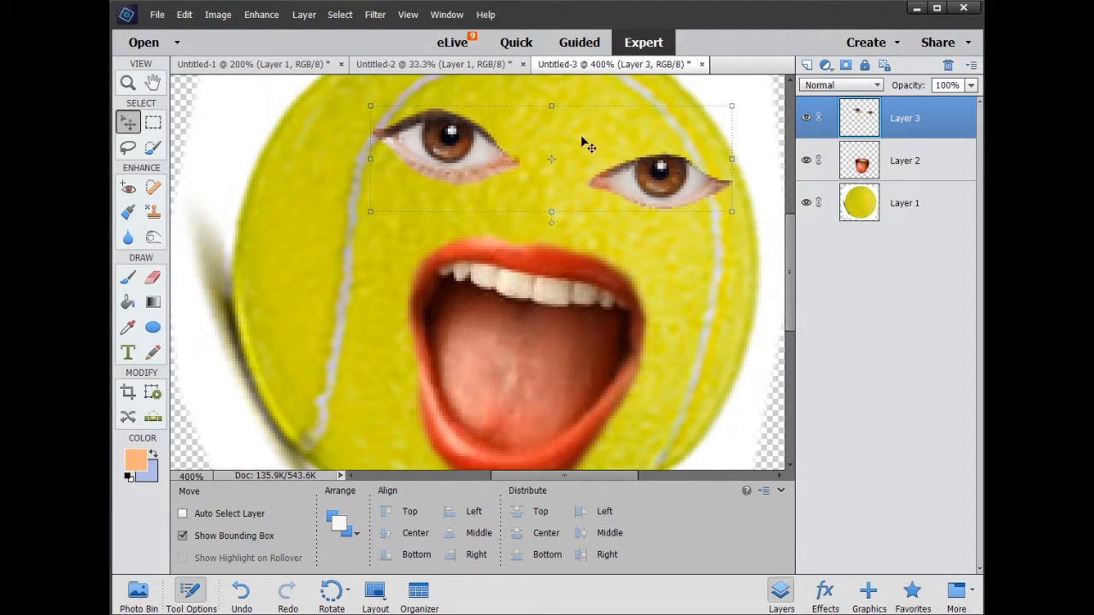
pyautogui.click(128, 240)
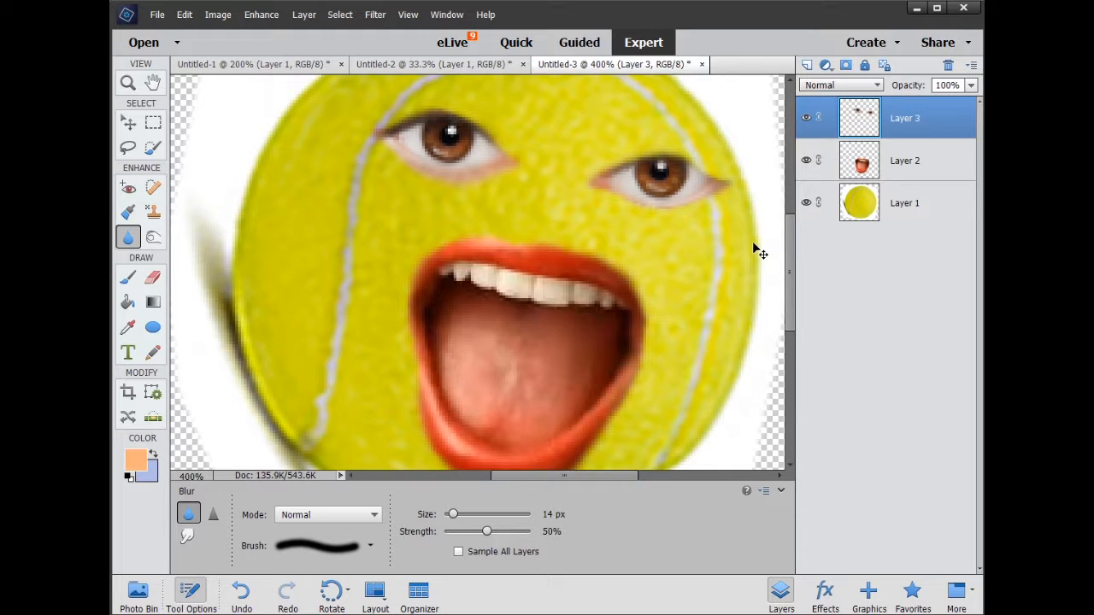
pyautogui.hotkey('ctrl', '-')
pyautogui.hotkey('ctrl', '-')
pyautogui.hotkey('ctrl', '-')
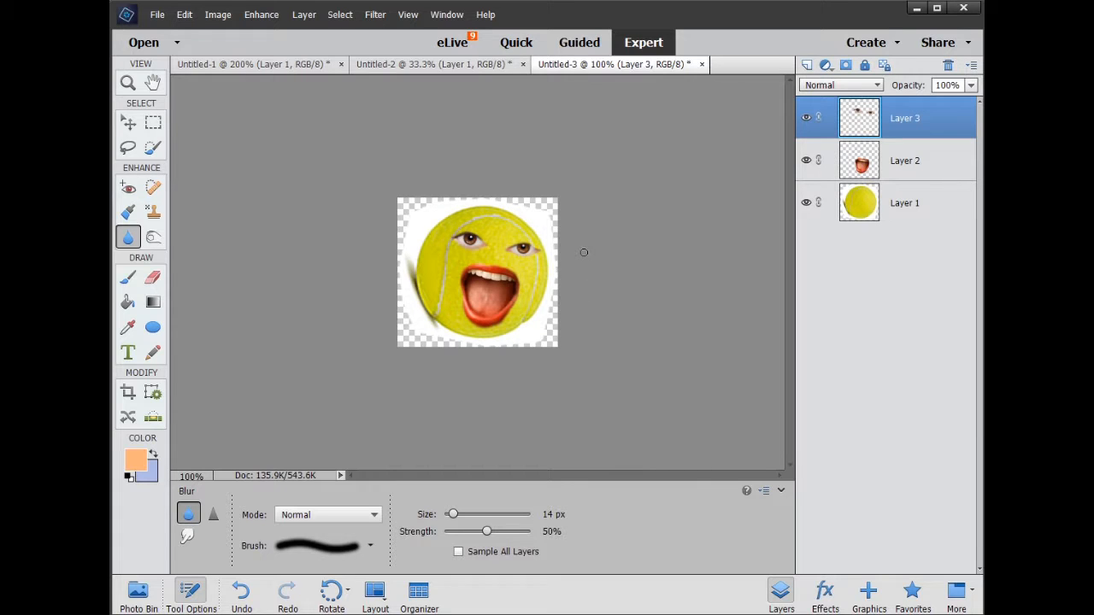
# Select the white background around the ball on Layer 1 with the Magic Wand at tolerance 86 and delete it
pyautogui.click(860, 204)
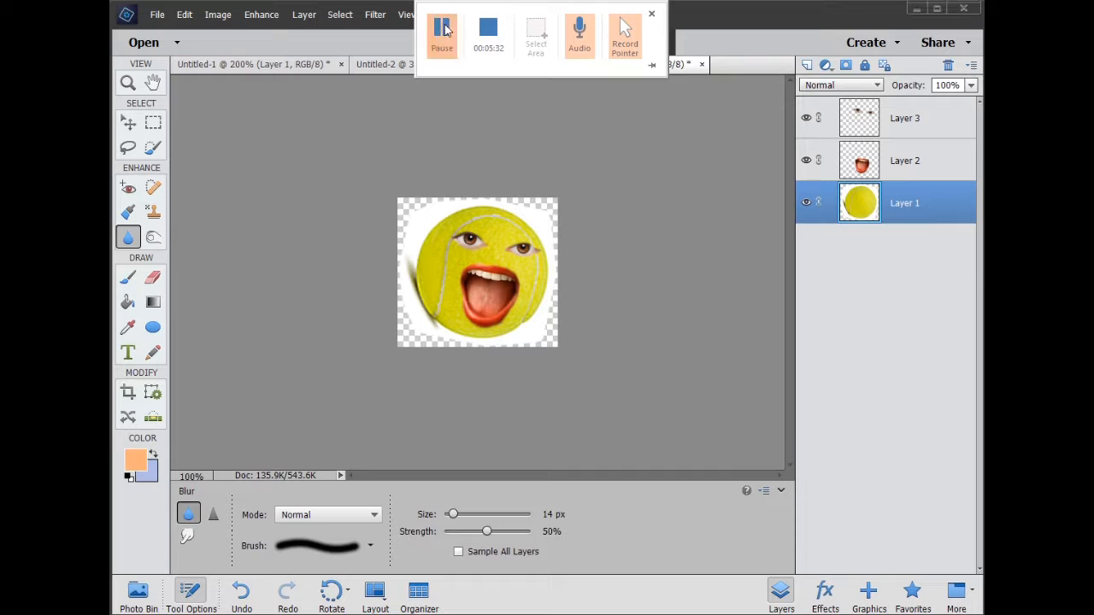
pyautogui.click(153, 147)
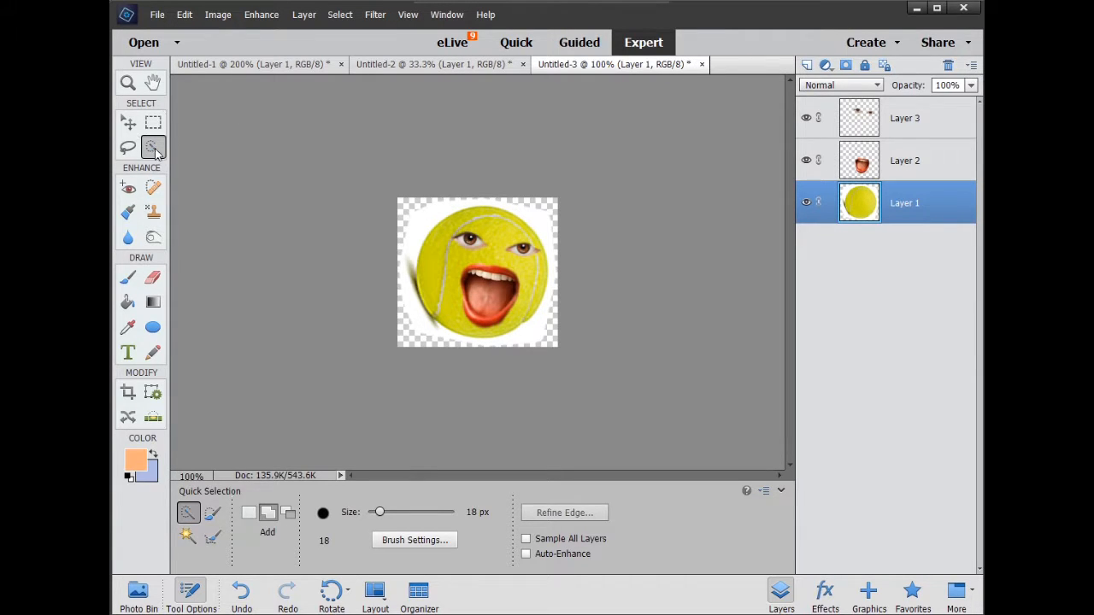
pyautogui.click(188, 536)
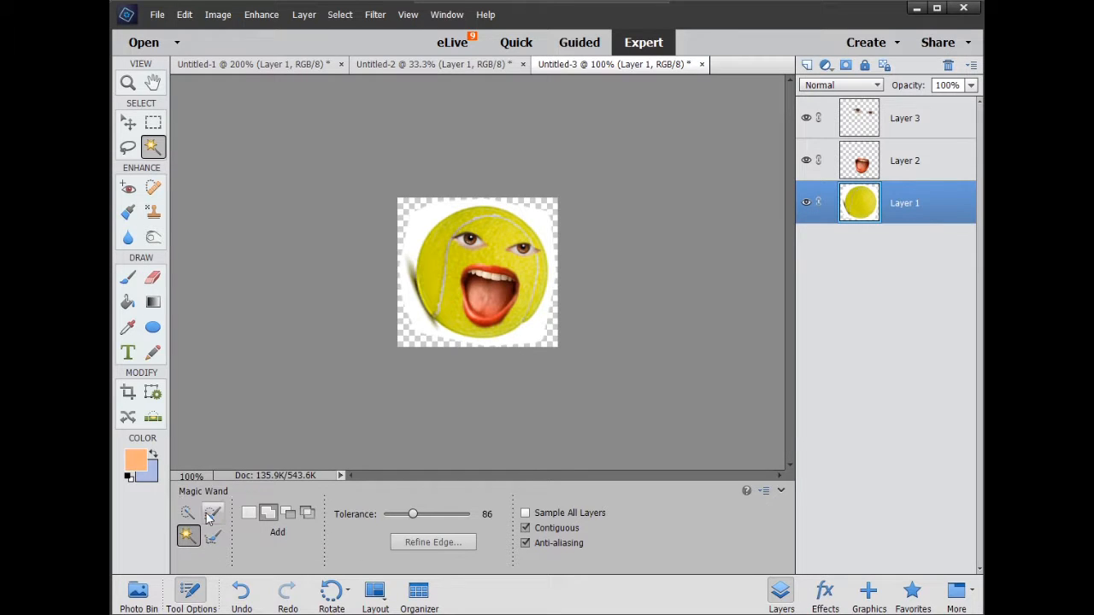
pyautogui.click(414, 312)
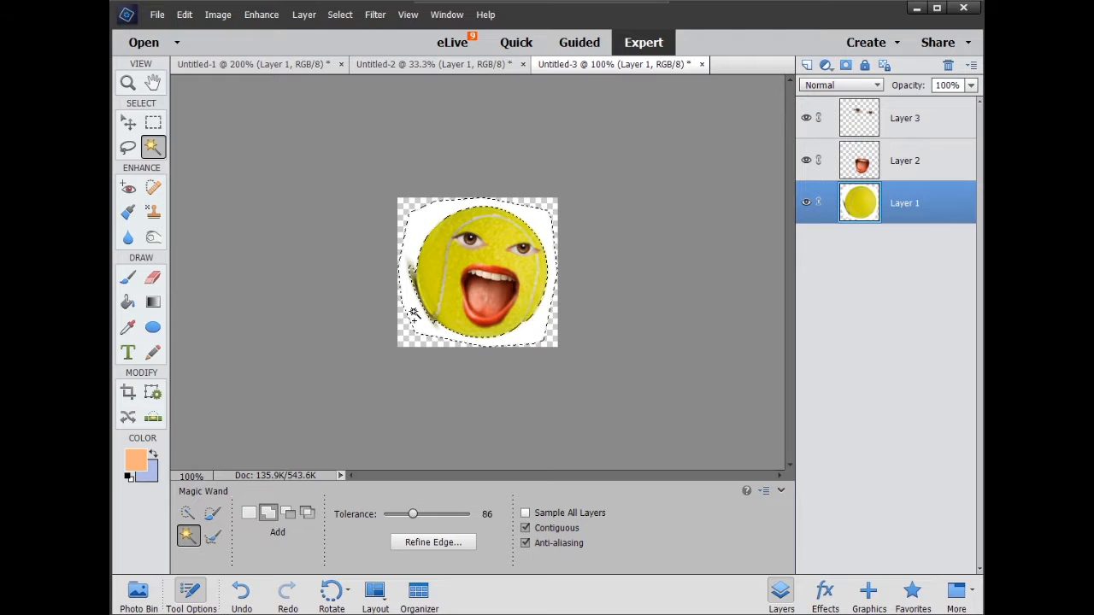
pyautogui.press('Delete')
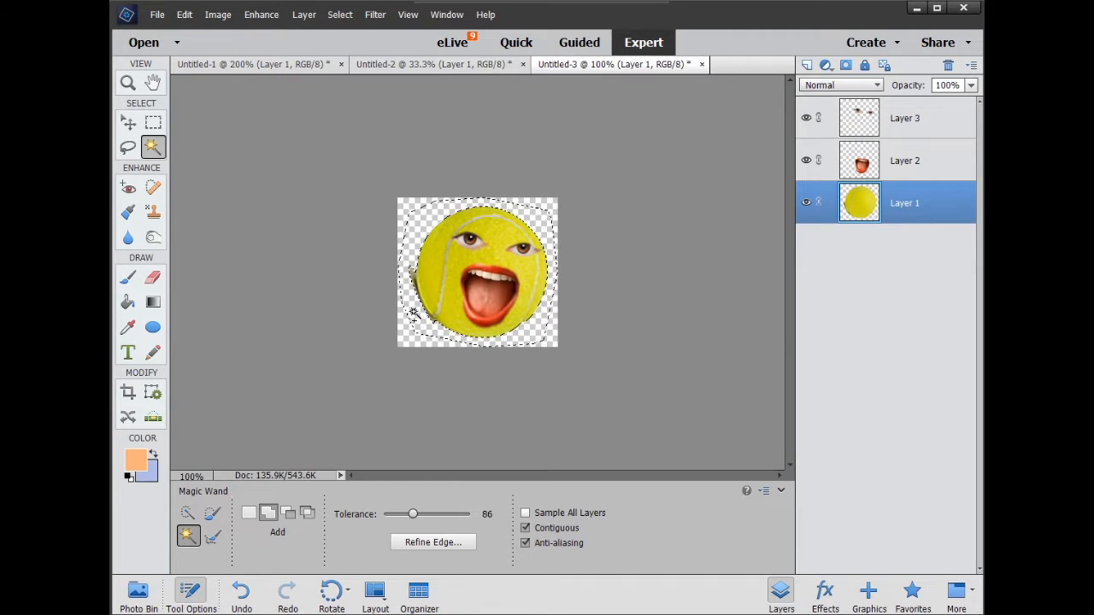
# Erase the dark shadow remnants along the ball's lower-left edge on Layer 1 with a 31 px Eraser at 100% opacity, and deselect
pyautogui.click(414, 275)
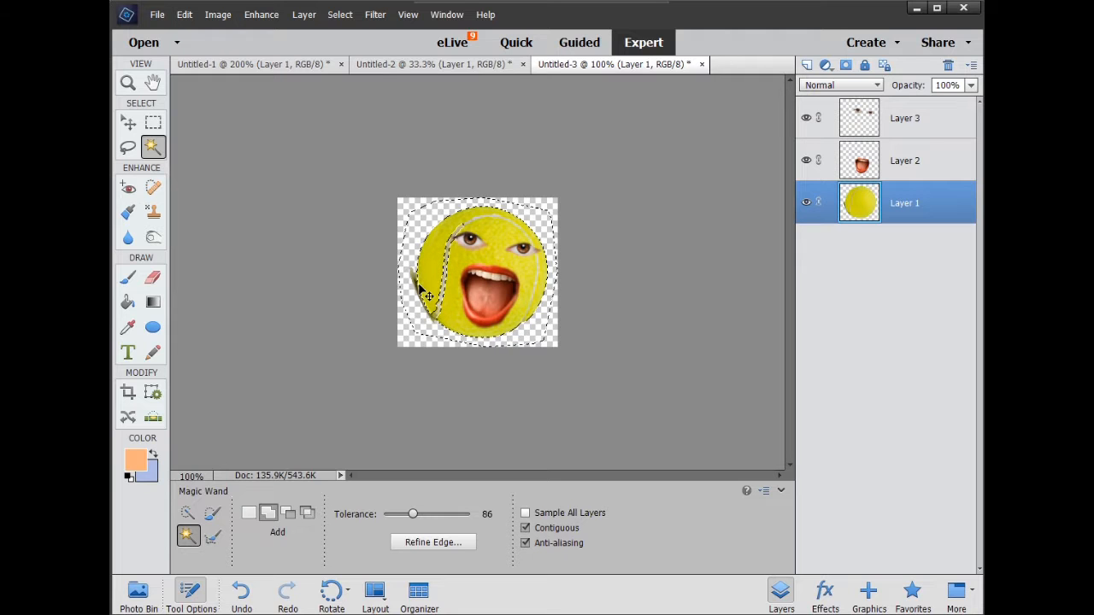
pyautogui.hotkey('ctrl', '=')
pyautogui.hotkey('ctrl', '=')
pyautogui.hotkey('ctrl', '=')
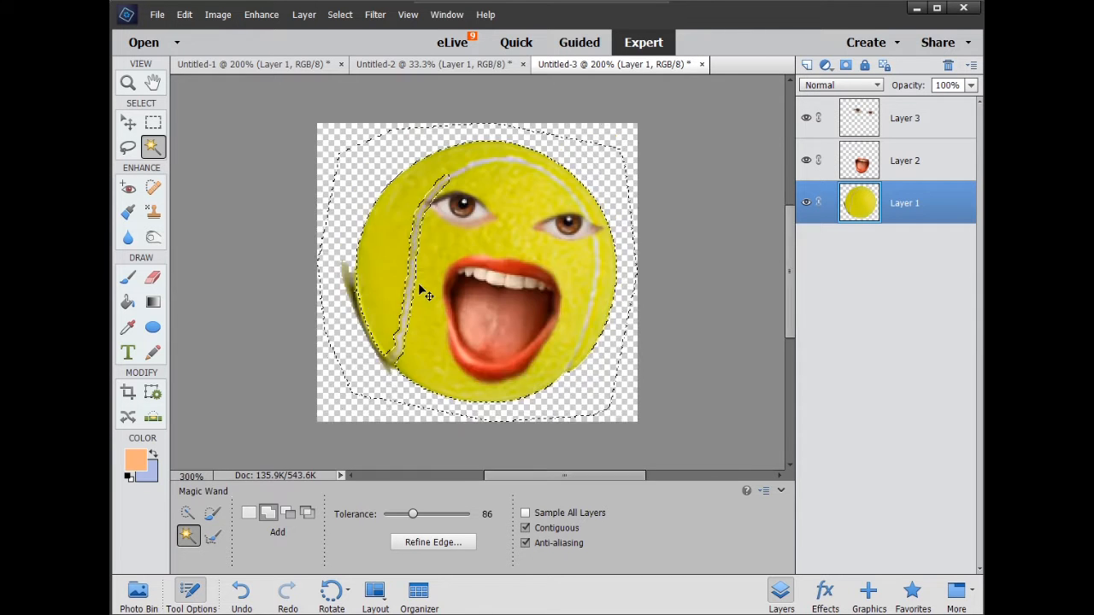
pyautogui.scroll(-1, 261, 244)
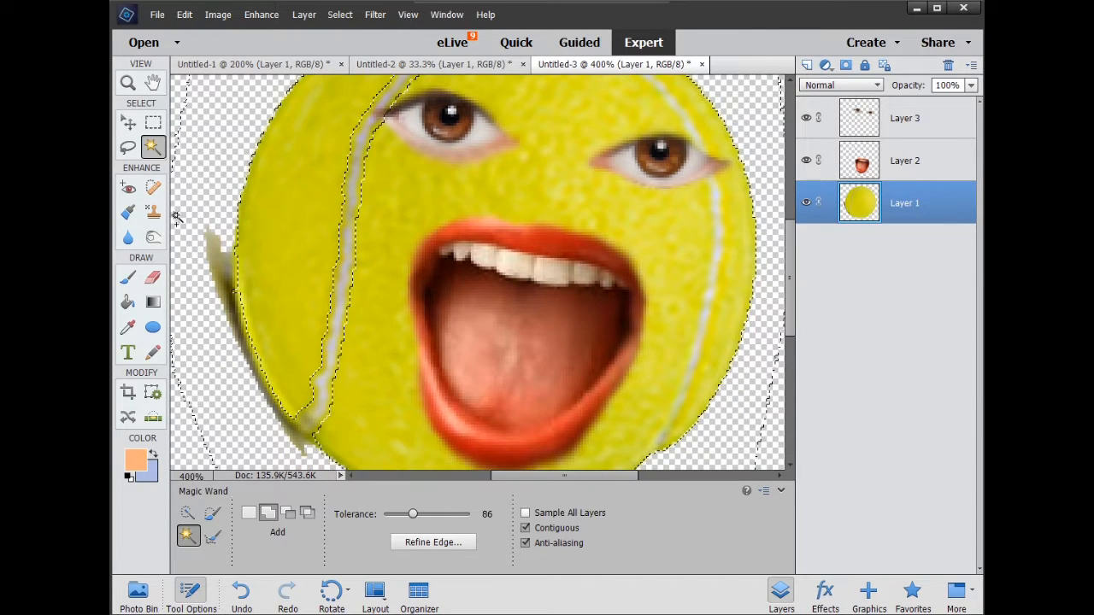
pyautogui.press('e')
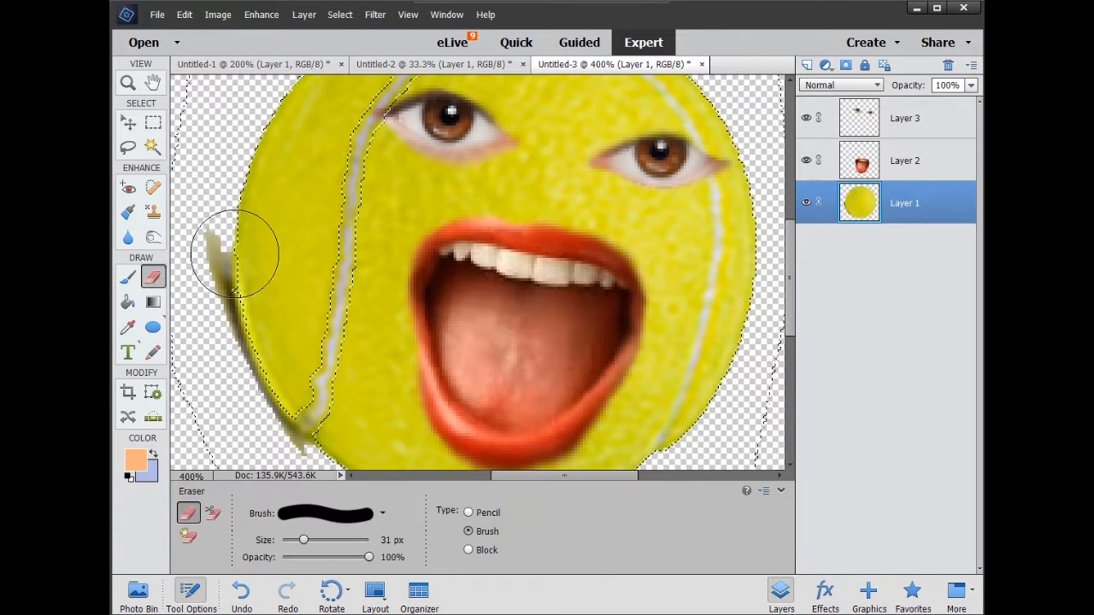
pyautogui.moveTo(202, 242)
pyautogui.mouseDown()
pyautogui.moveTo(180, 248)
pyautogui.moveTo(190, 328)
pyautogui.mouseUp()
pyautogui.scroll(-4, 196, 359)
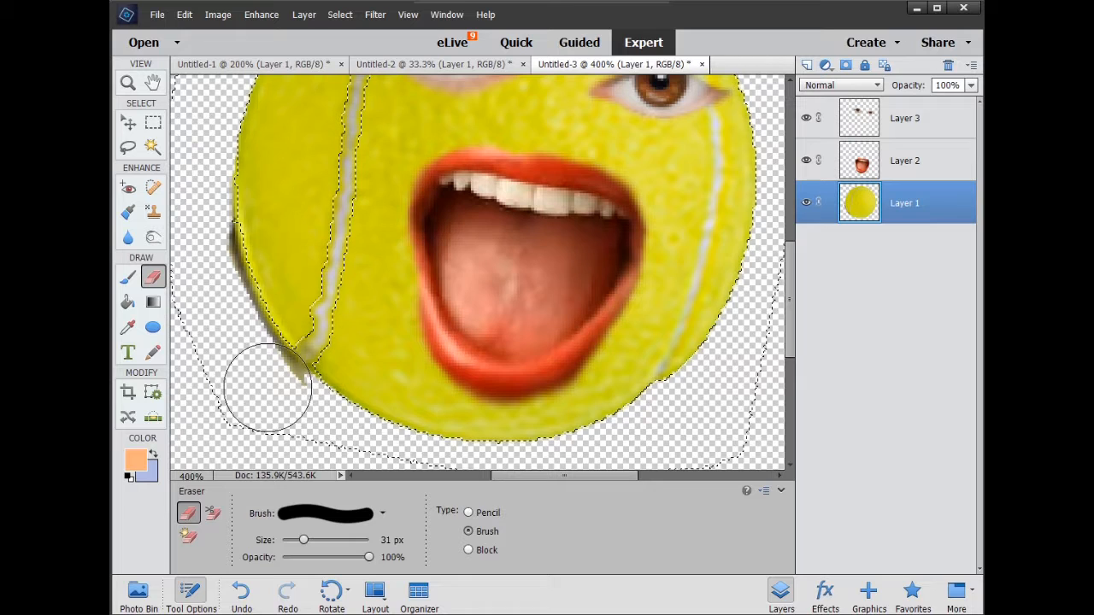
pyautogui.moveTo(263, 389)
pyautogui.mouseDown()
pyautogui.moveTo(214, 337)
pyautogui.moveTo(239, 361)
pyautogui.moveTo(196, 232)
pyautogui.moveTo(200, 294)
pyautogui.moveTo(298, 437)
pyautogui.mouseUp()
pyautogui.hscroll(3, 298, 437)
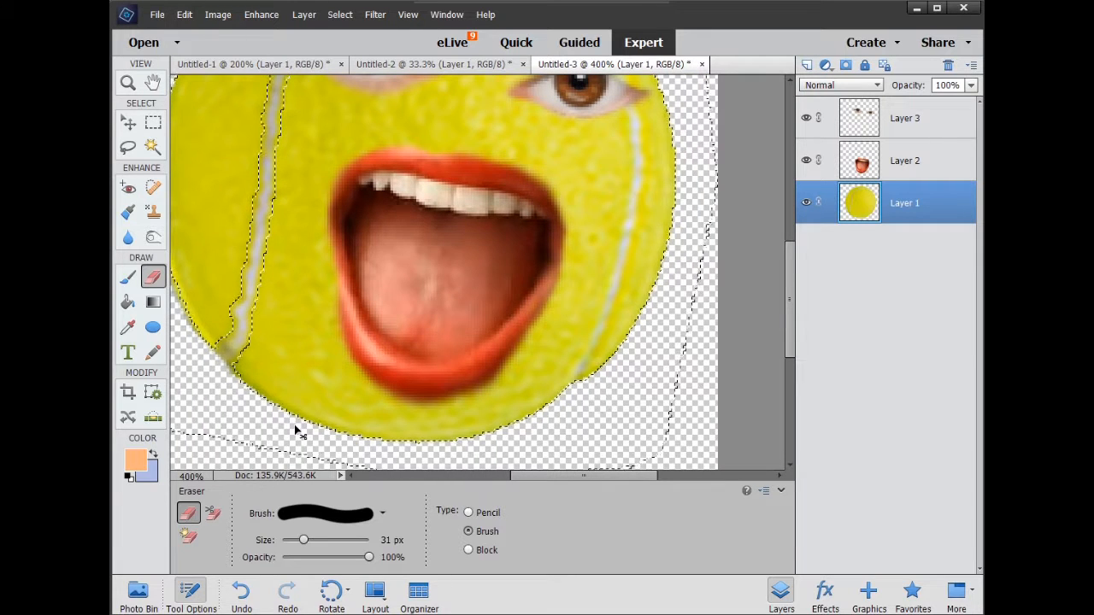
pyautogui.hotkey('ctrl', '-')
pyautogui.hotkey('ctrl', '-')
pyautogui.hotkey('ctrl', '-')
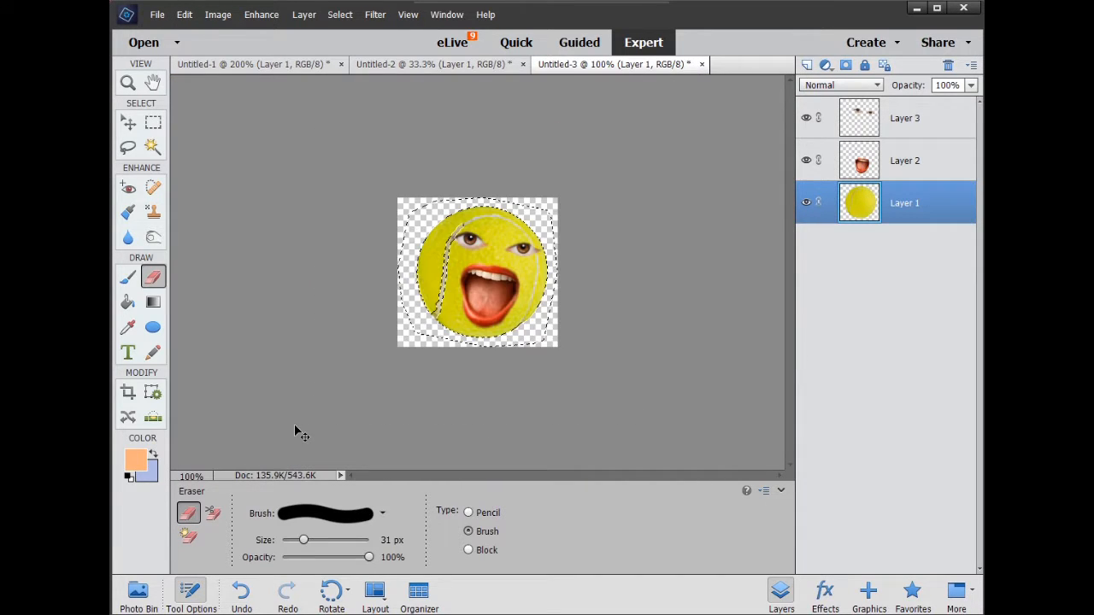
pyautogui.hotkey('ctrl', 'd')
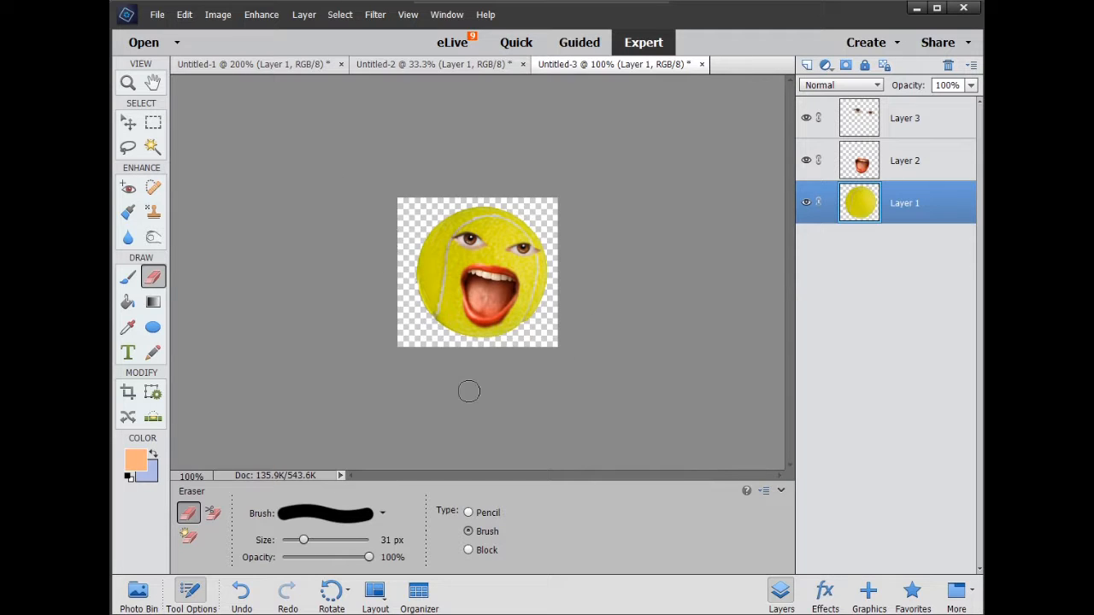
pyautogui.moveTo(391, 5)
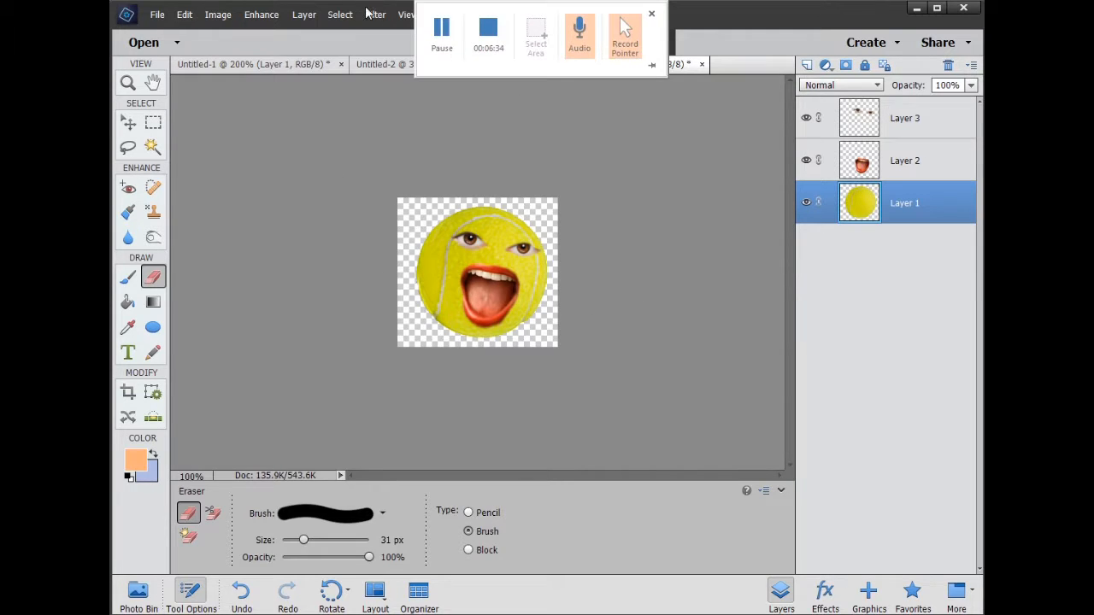
pyautogui.click(442, 34)
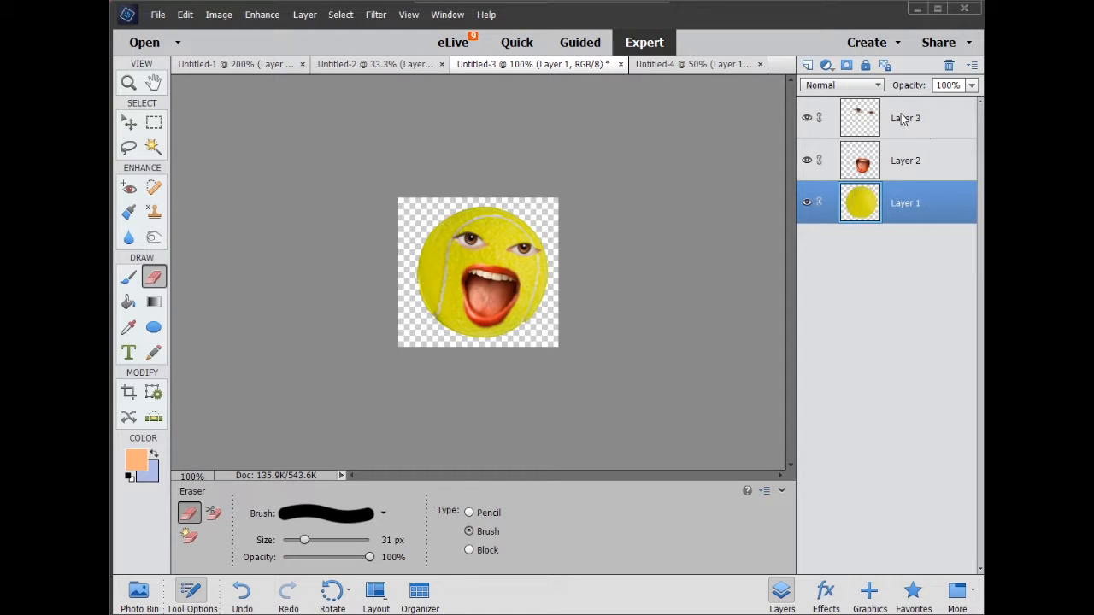
# Merge the eyes on Layer 3 down into the mouth layer, Layer 2
pyautogui.click(896, 171)
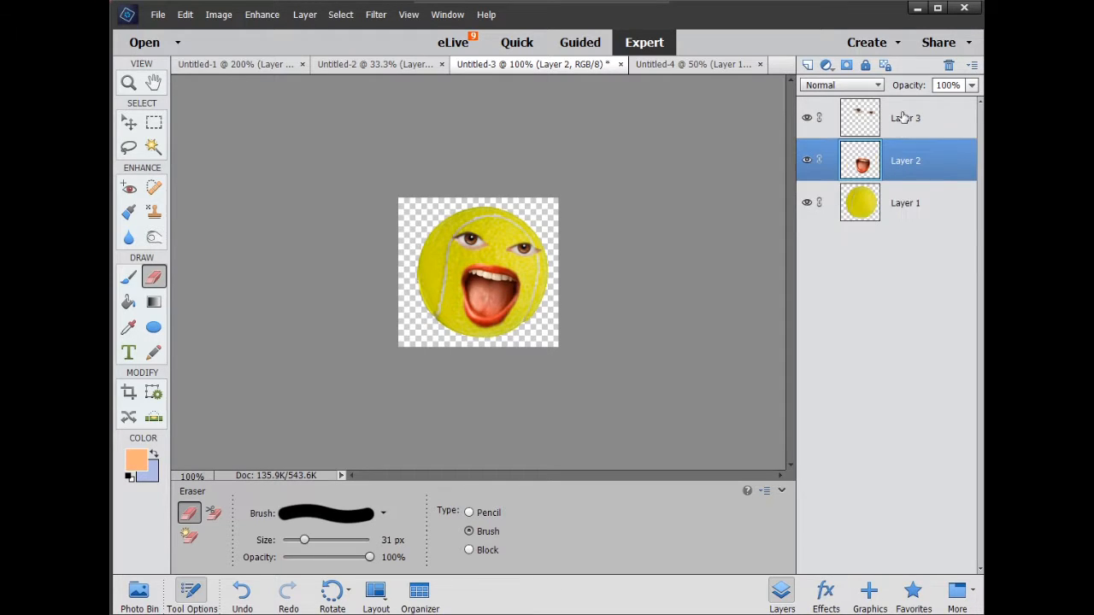
pyautogui.click(901, 120)
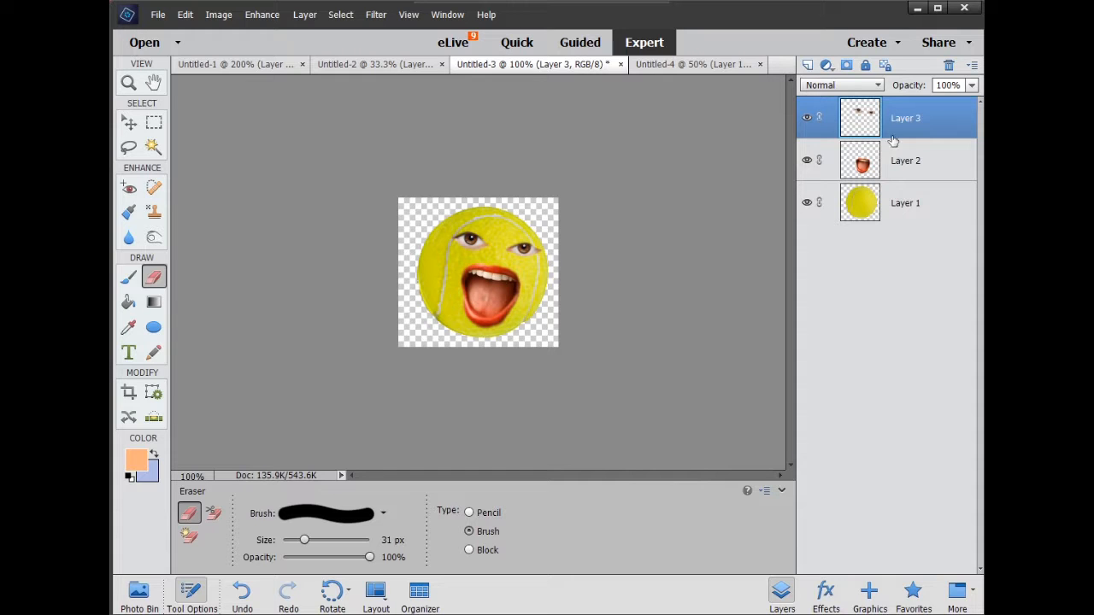
pyautogui.click(307, 13)
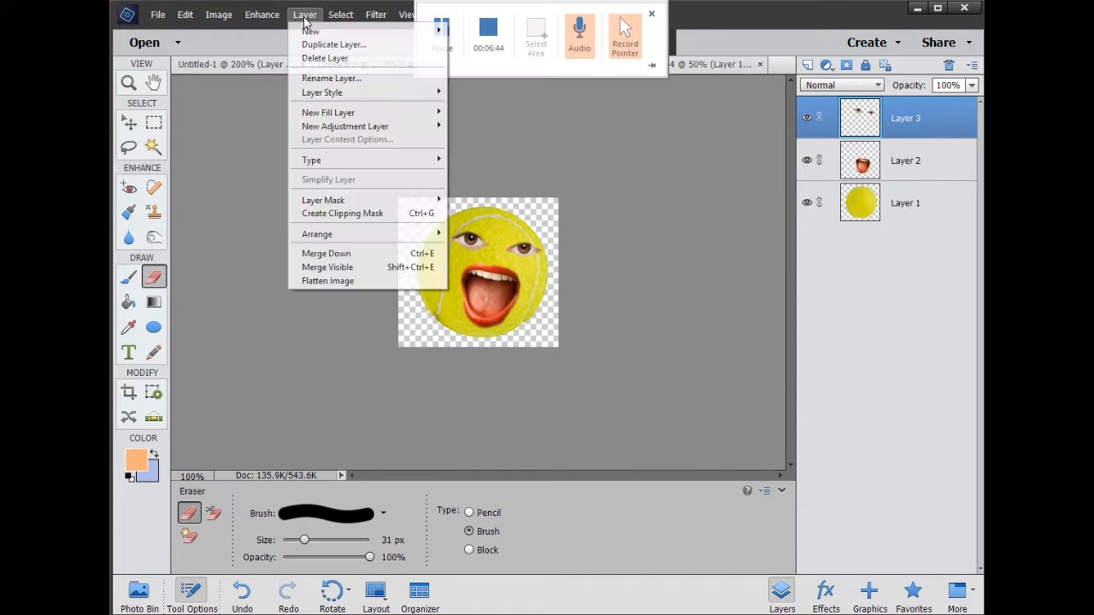
pyautogui.click(336, 256)
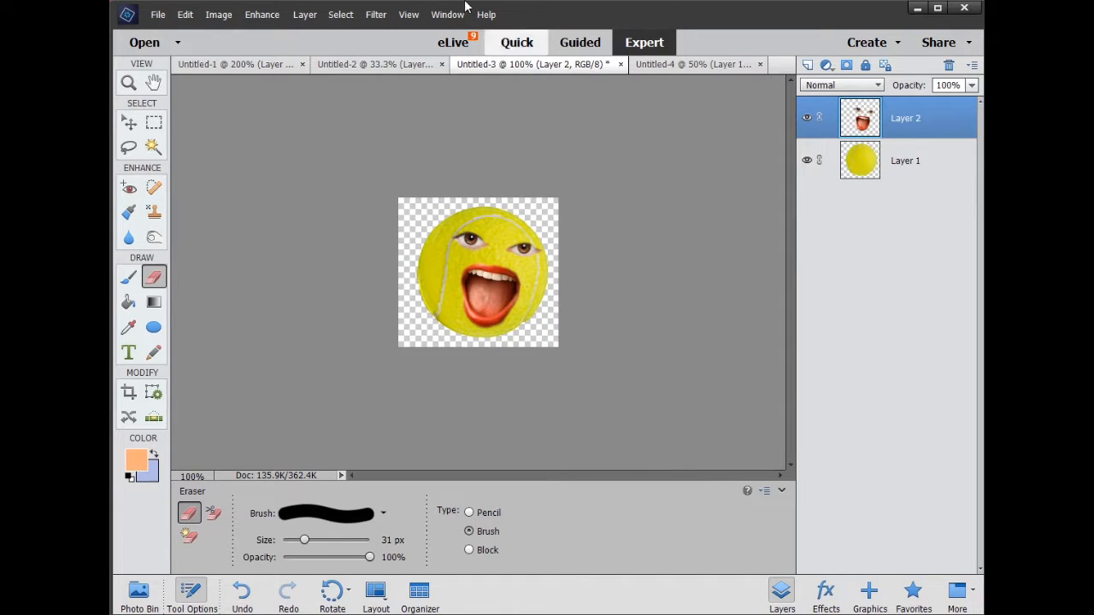
# Merge the visible face and ball layers, and undo both merges
pyautogui.click(305, 15)
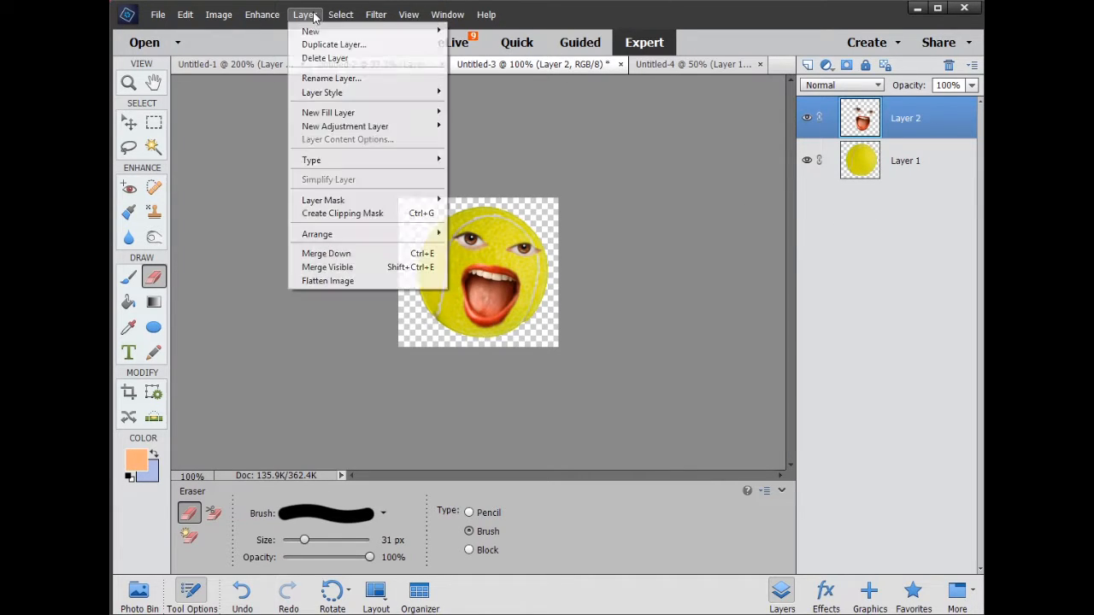
pyautogui.click(328, 269)
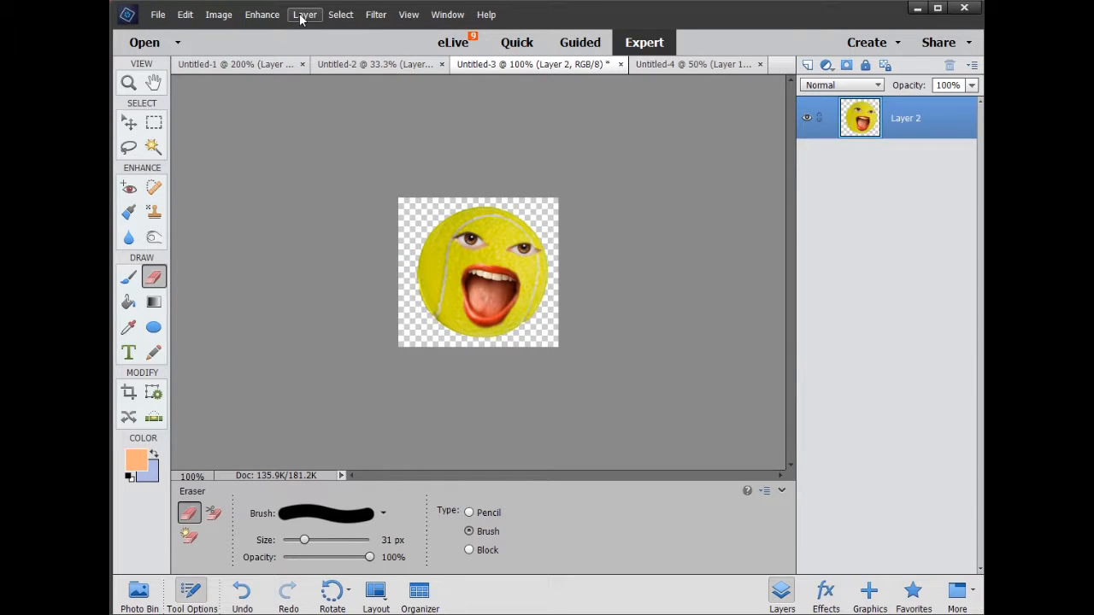
pyautogui.hotkey('ctrl', 'z')
pyautogui.hotkey('ctrl', 'z')
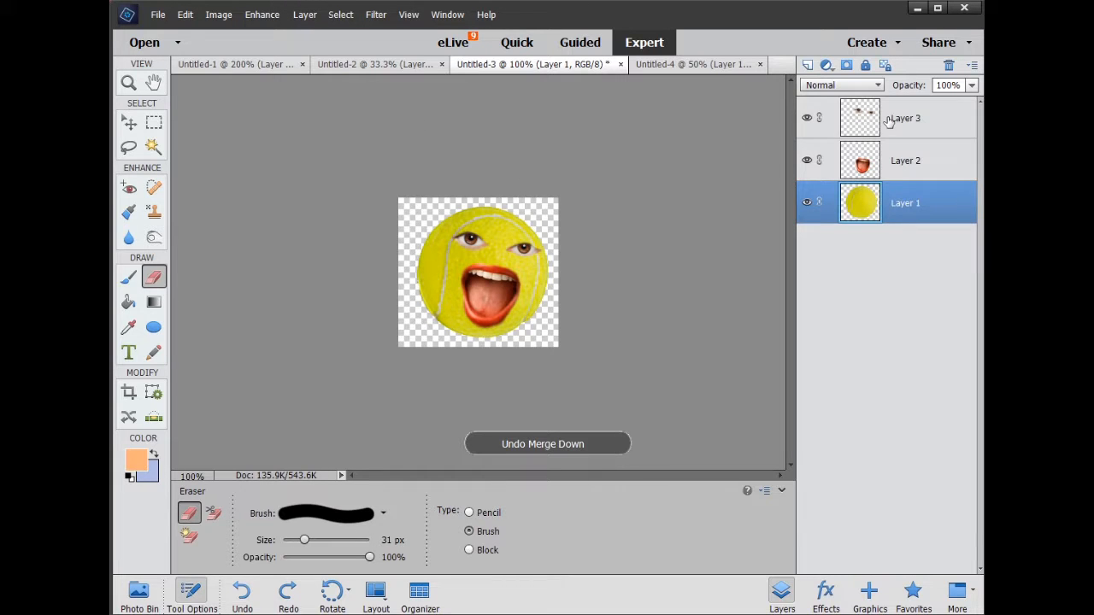
# Merge all visible layers with Layer 3 active, and undo that merge
pyautogui.click(889, 122)
pyautogui.click(305, 15)
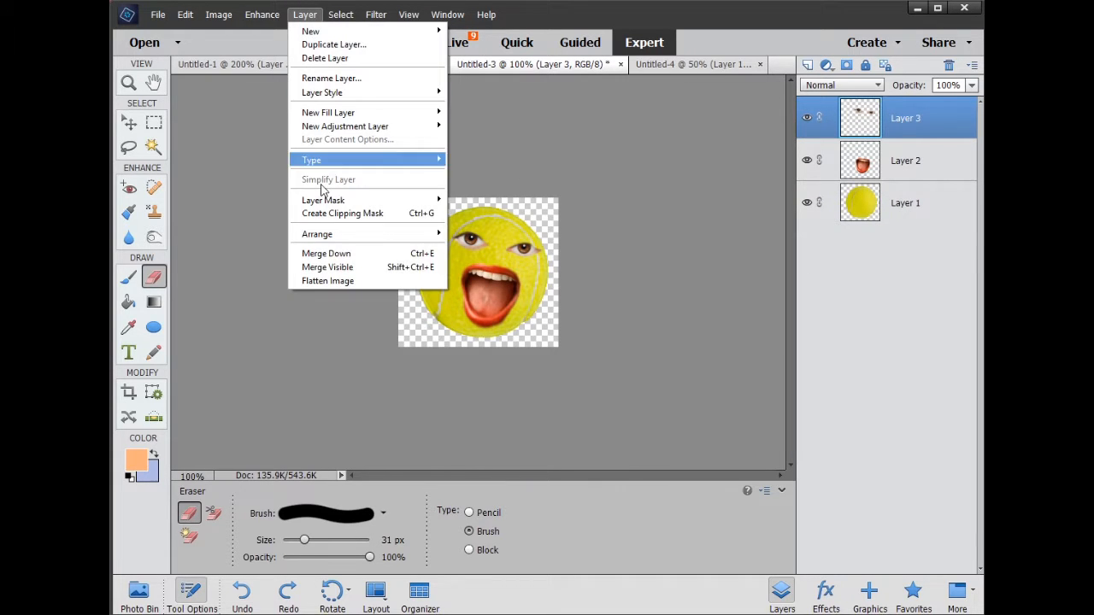
pyautogui.click(333, 268)
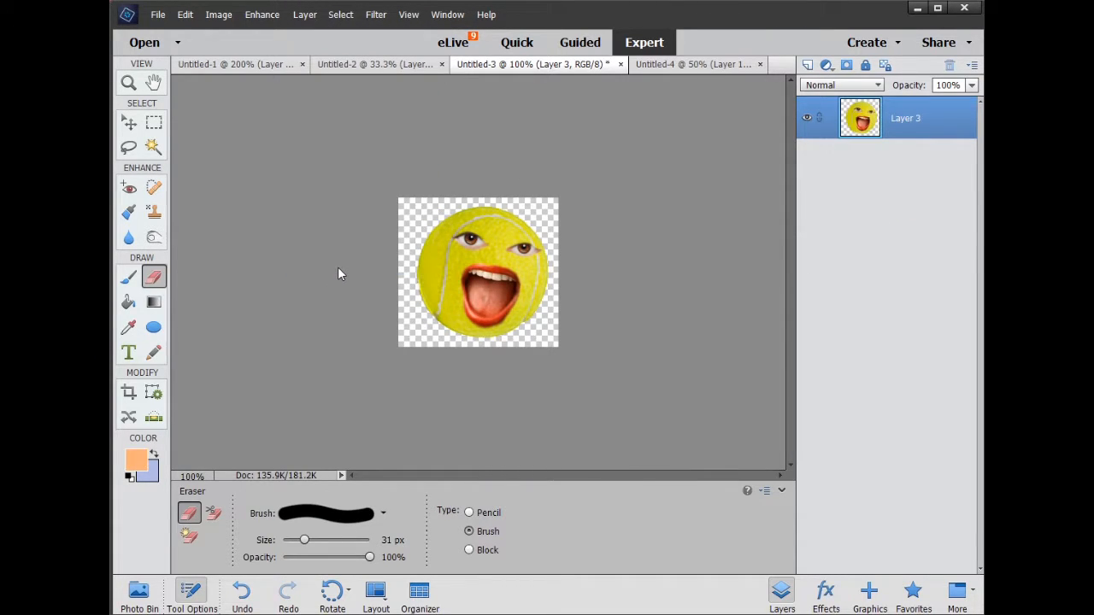
pyautogui.hotkey('ctrl', 'z')
# Flatten the tennis ball image into a single background layer
pyautogui.click(305, 14)
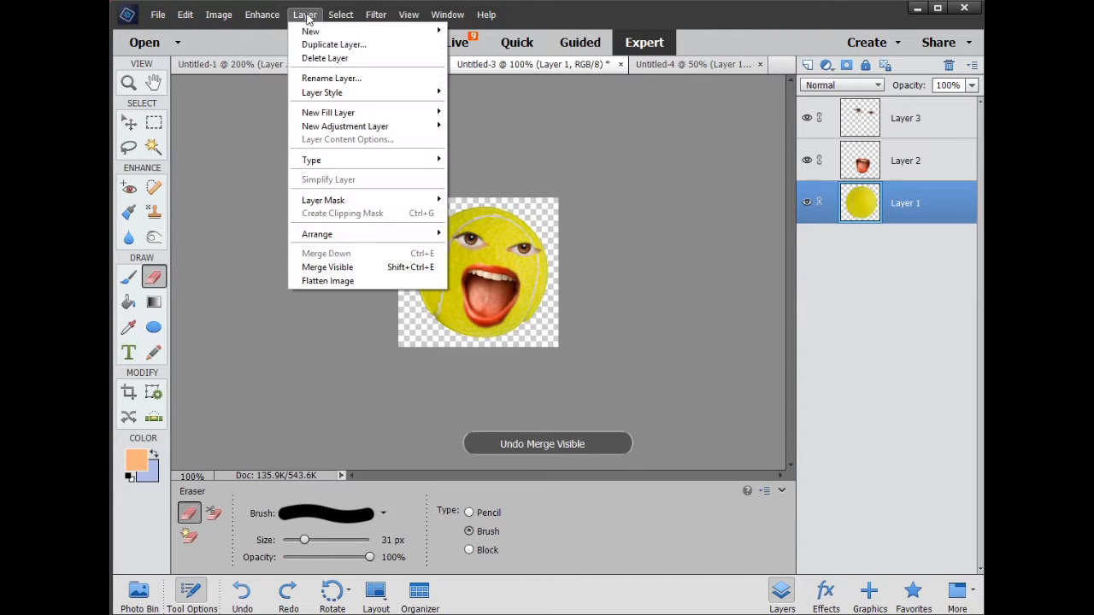
pyautogui.click(339, 286)
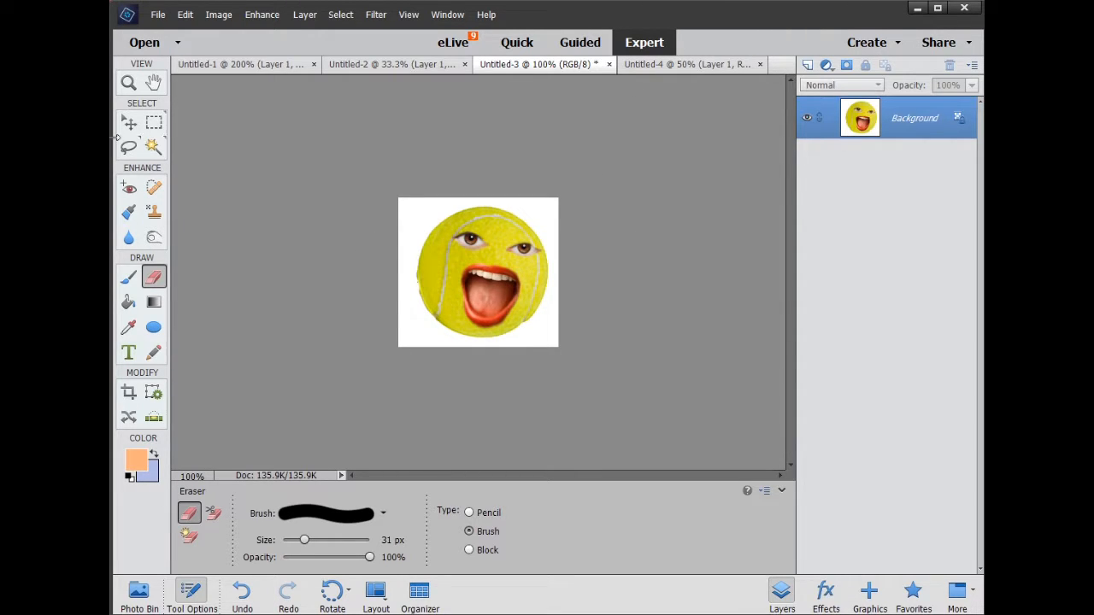
# Select the white area around the flattened ball with the Magic Wand at tolerance 86, delete it and deselect
pyautogui.click(153, 147)
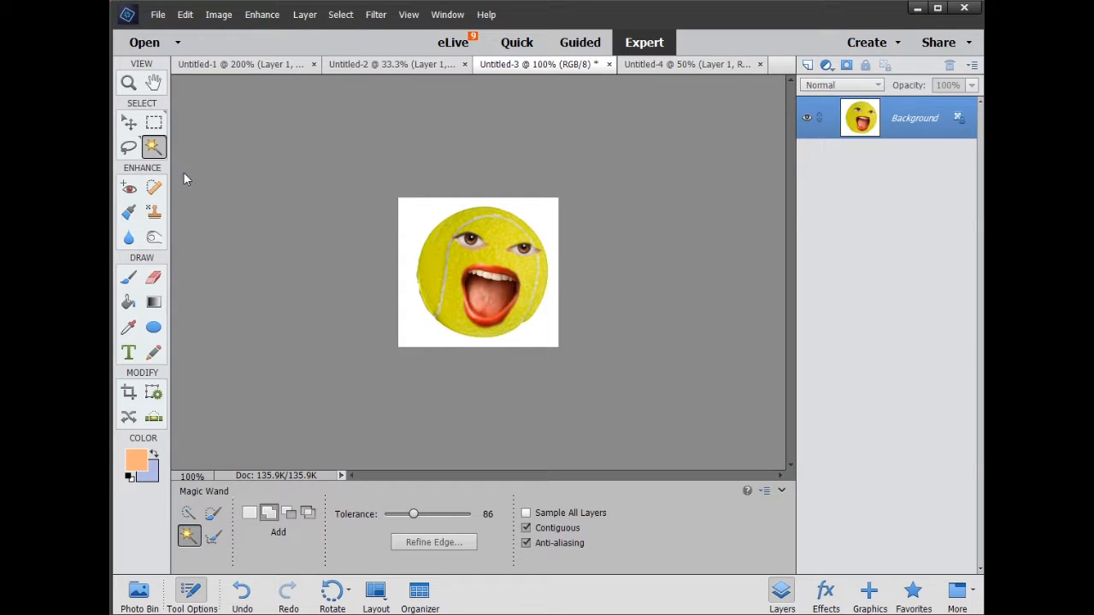
pyautogui.click(408, 227)
pyautogui.press('Delete')
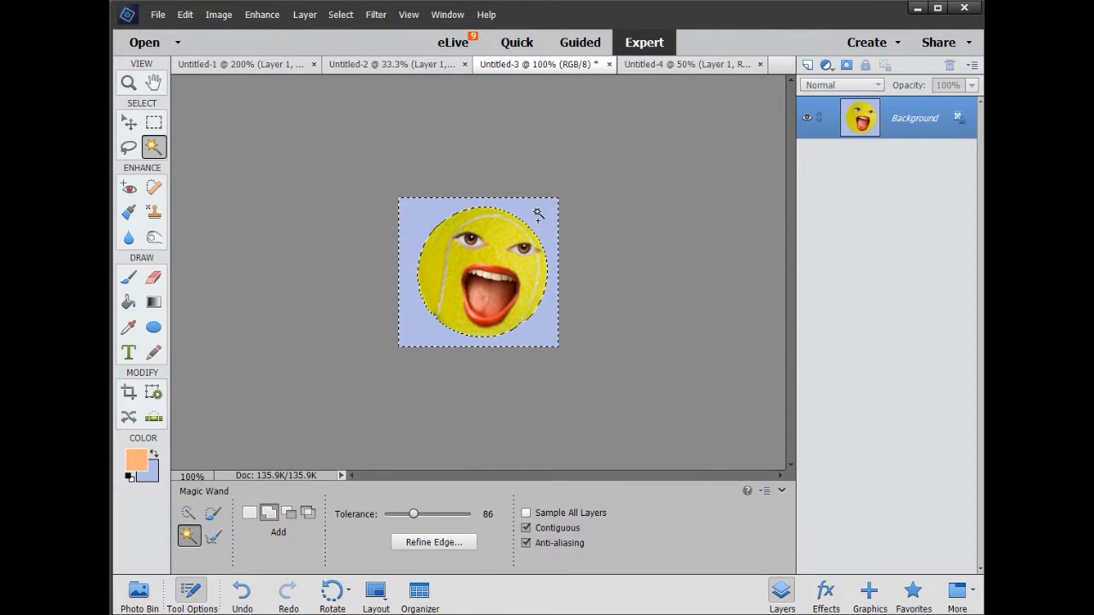
pyautogui.hotkey('ctrl', 'd')
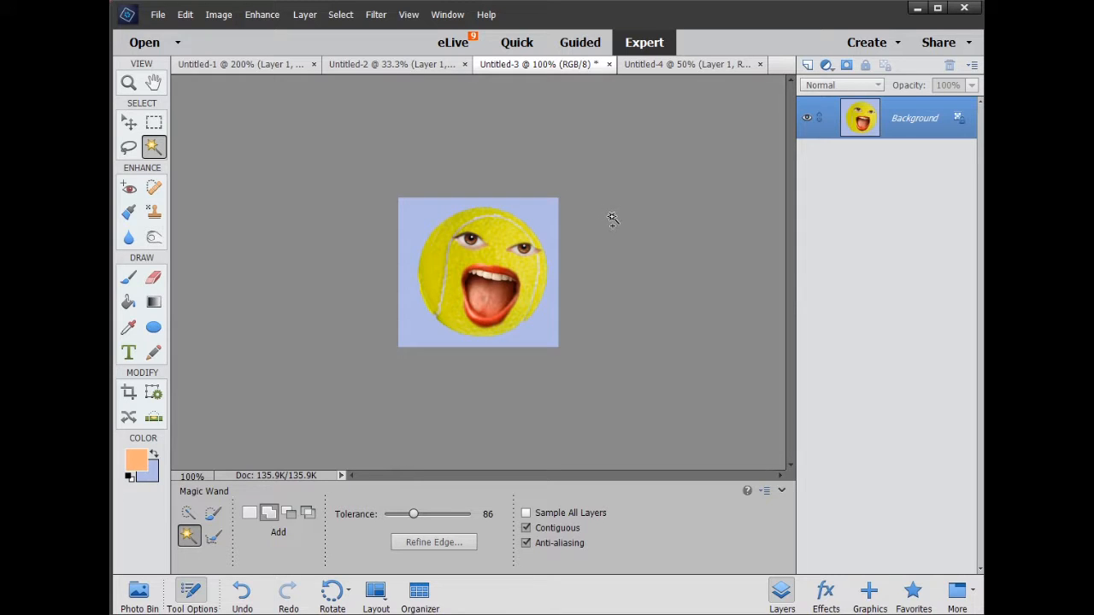
# Copy the entire ball image into the Untitled-4 turtle picture and move it onto the grass beside the shell's left edge
pyautogui.hotkey('ctrl', 'a')
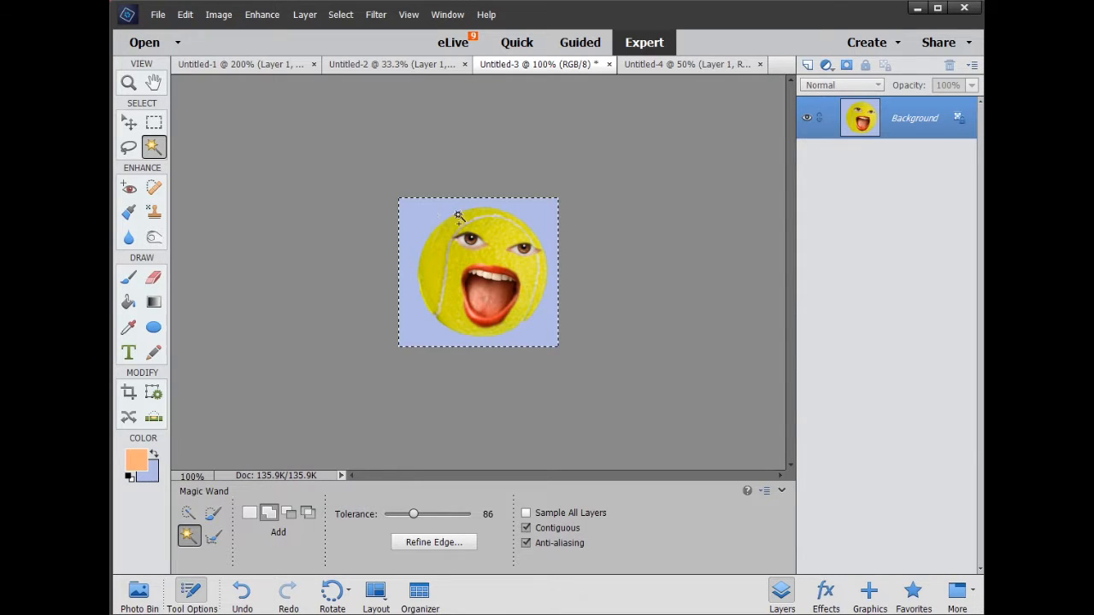
pyautogui.click(681, 63)
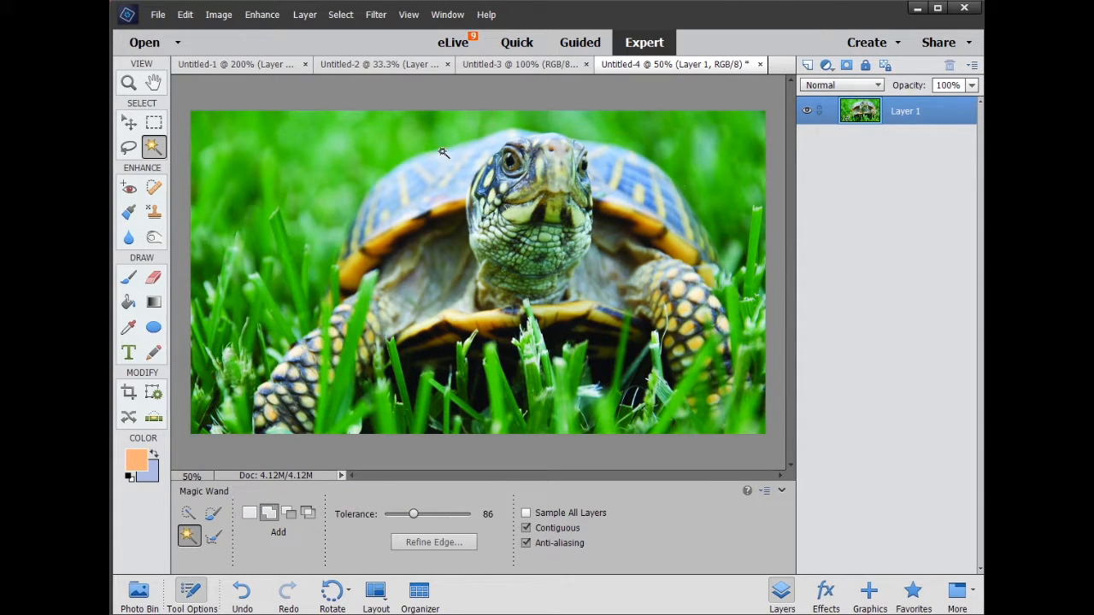
pyautogui.hotkey('ctrl', 'v')
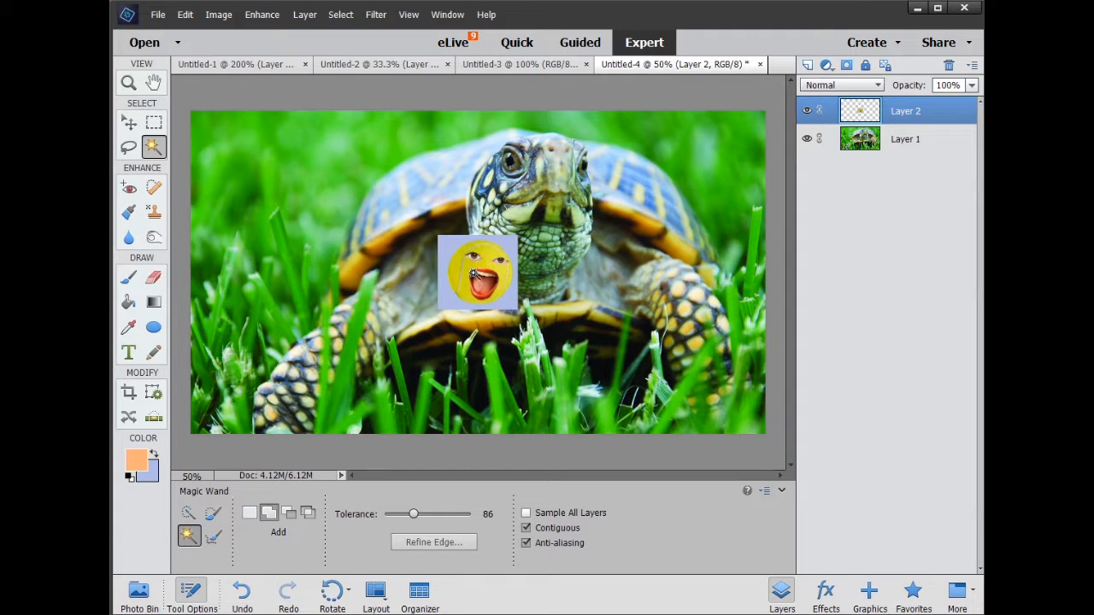
pyautogui.click(129, 126)
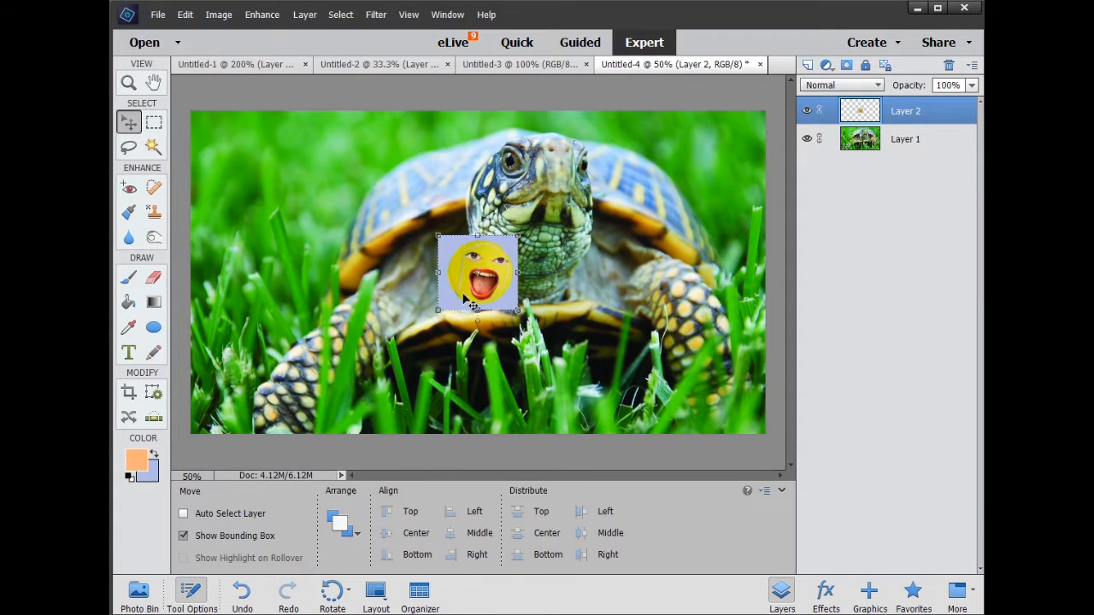
pyautogui.moveTo(478, 287); pyautogui.dragTo(313, 264)
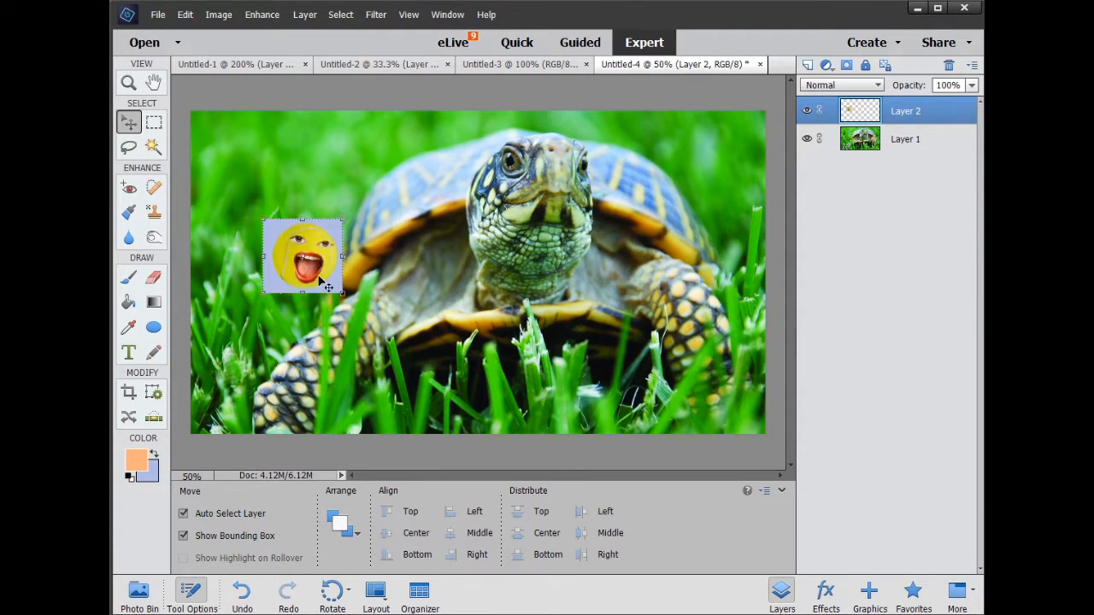
# Remove the lavender background around the pasted ball on Layer 2 using the Magic Wand at tolerance 86, and deselect
pyautogui.hotkey('ctrl', '+')
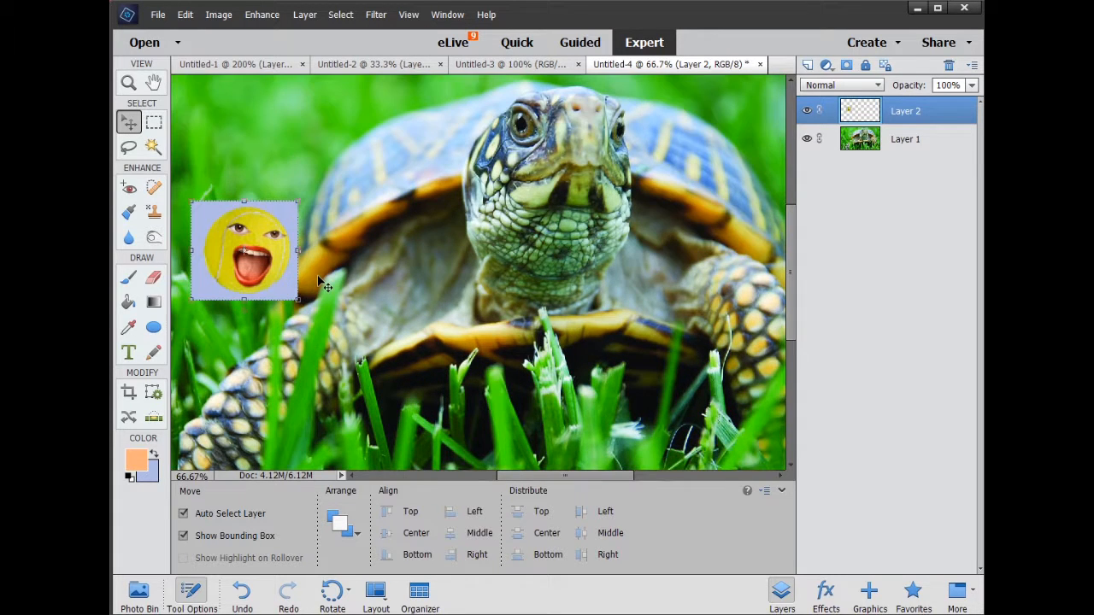
pyautogui.click(152, 149)
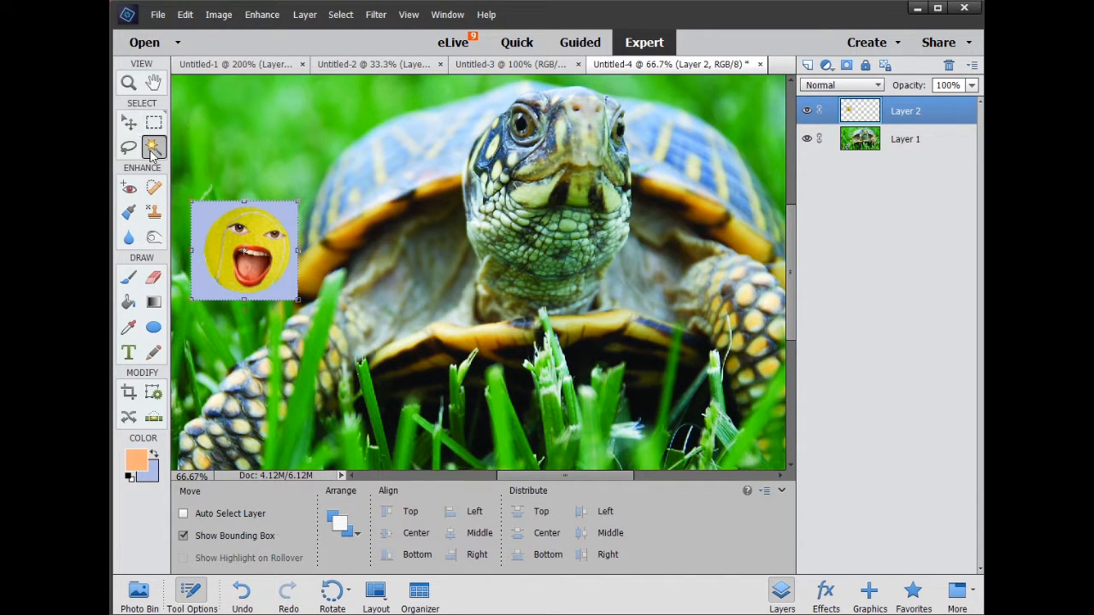
pyautogui.click(288, 275)
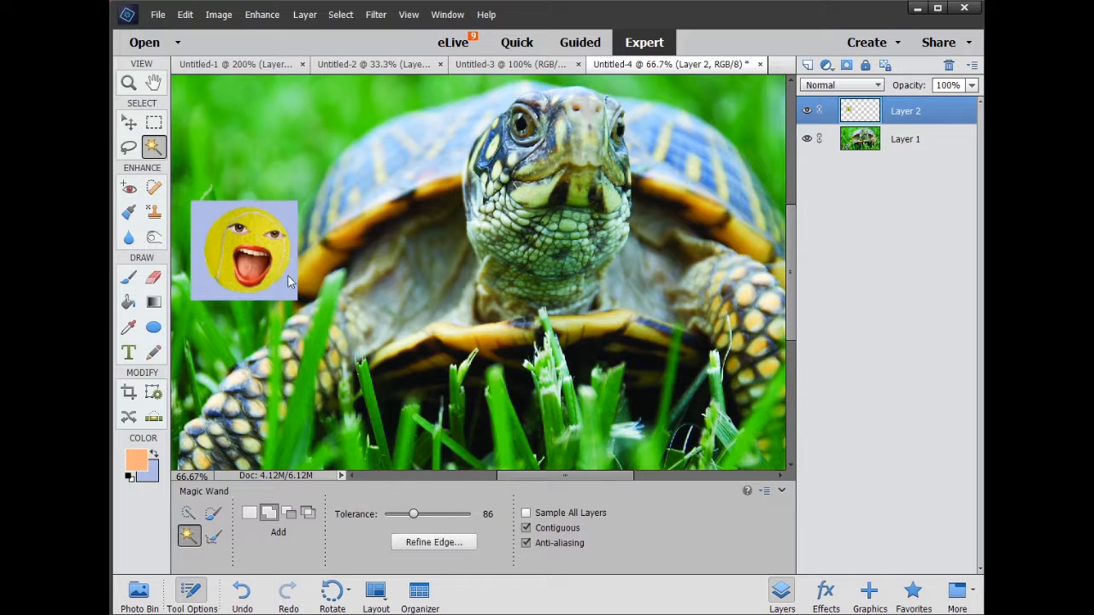
pyautogui.press('Delete')
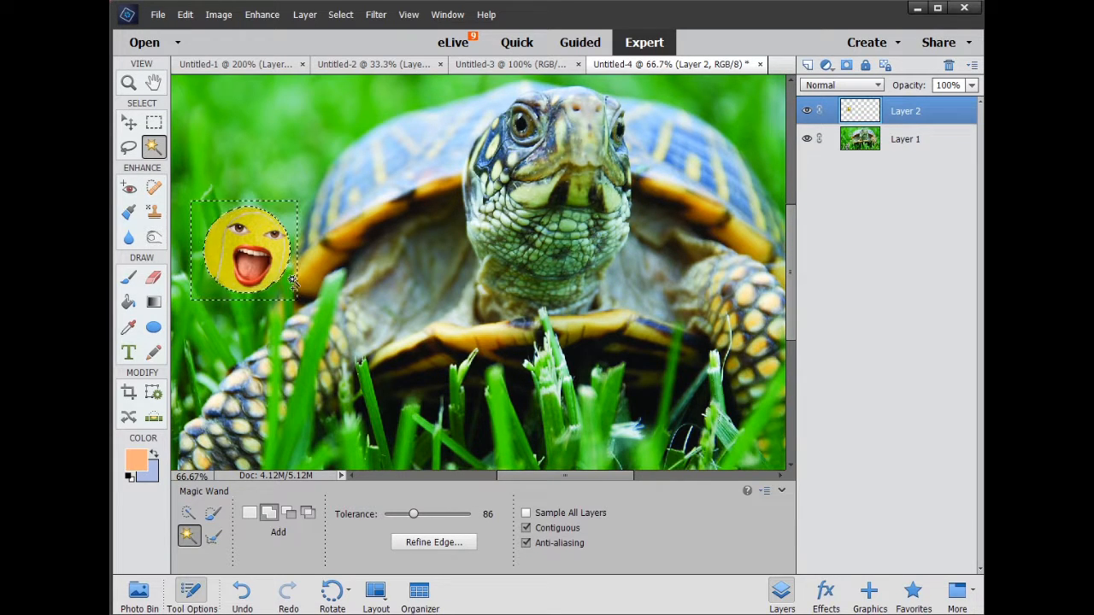
pyautogui.hotkey('ctrl', 'd')
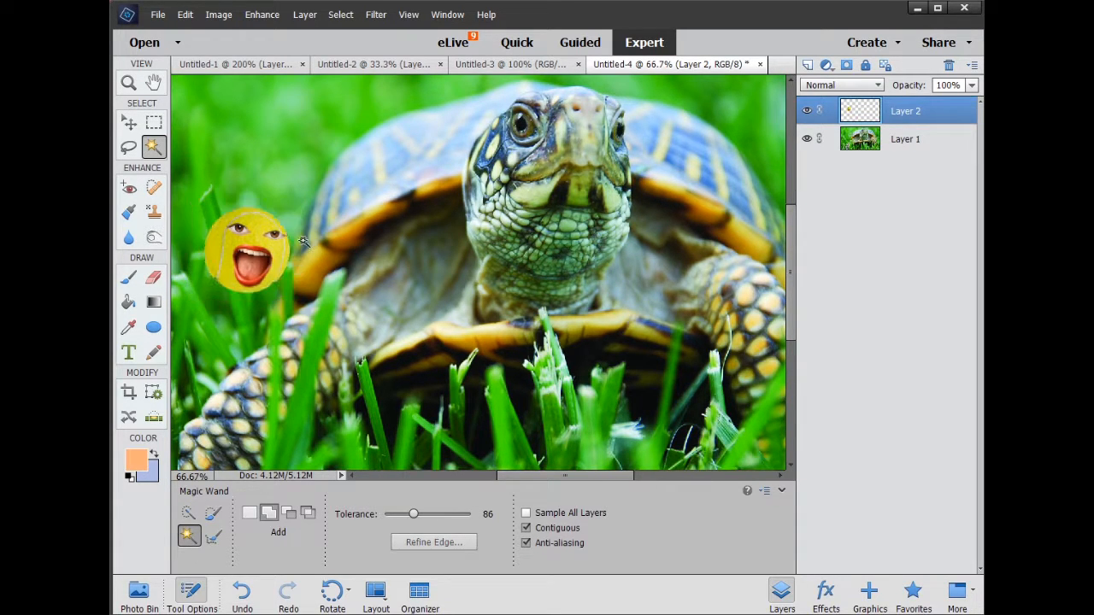
# Marquee-select the ball on Layer 2, scale it proportionally to about 240% and place it over the turtle's head
pyautogui.click(154, 123)
pyautogui.moveTo(188, 202); pyautogui.dragTo(303, 316)
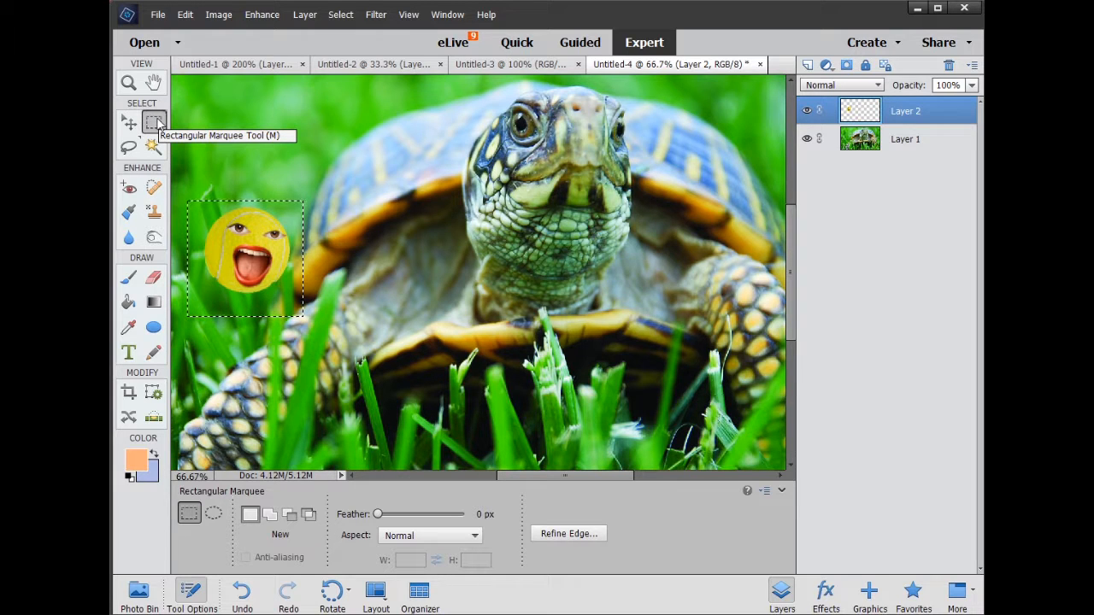
pyautogui.click(130, 124)
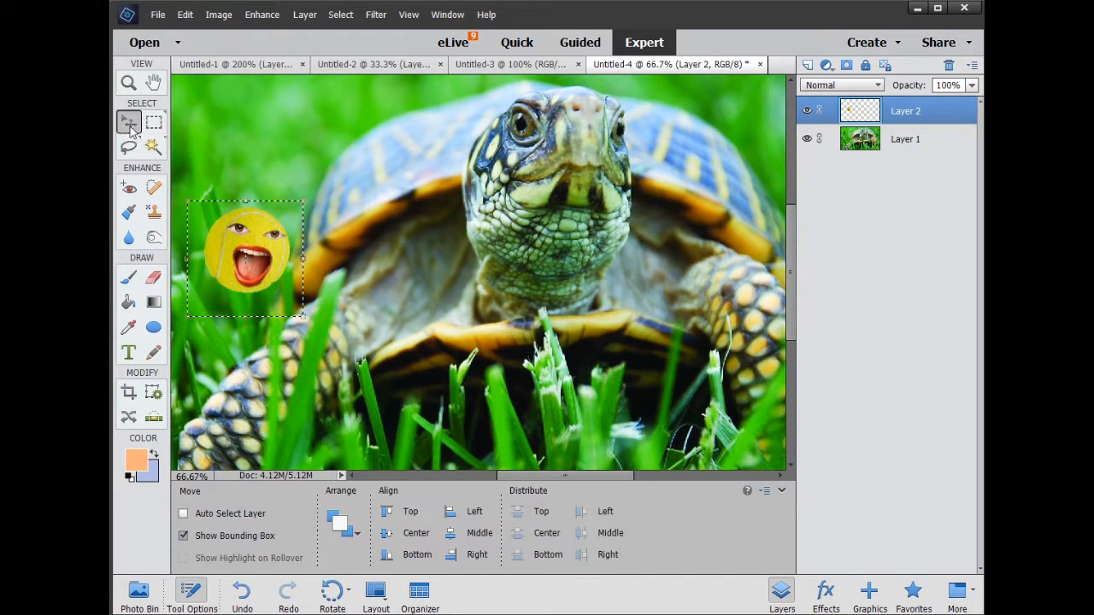
pyautogui.moveTo(303, 203); pyautogui.dragTo(421, 83)
pyautogui.moveTo(346, 190); pyautogui.dragTo(587, 168)
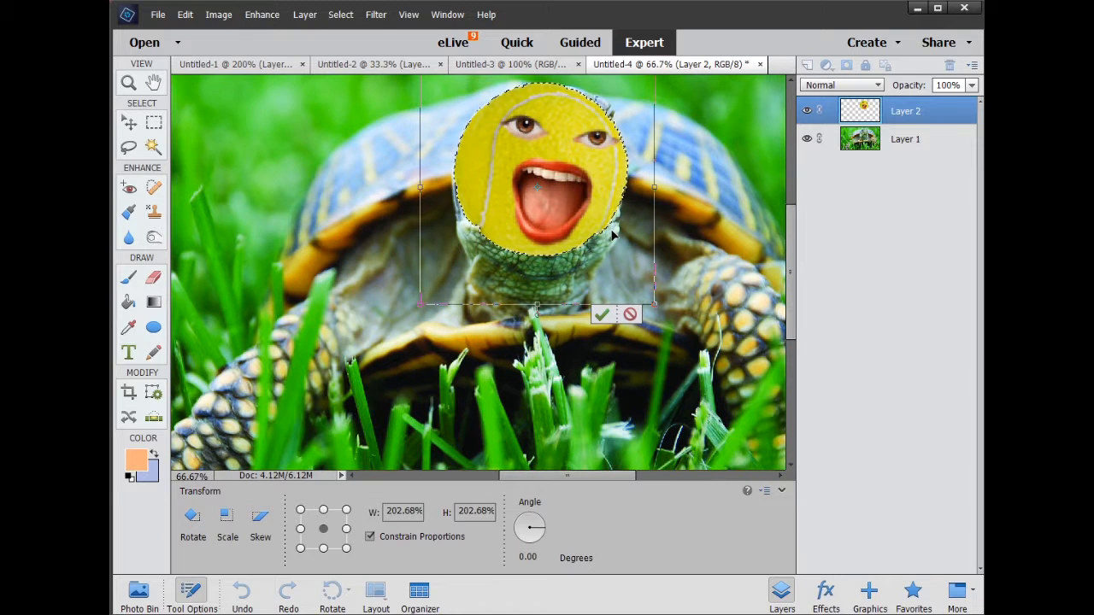
pyautogui.hotkey('ctrl', '-')
pyautogui.hotkey('ctrl', '-')
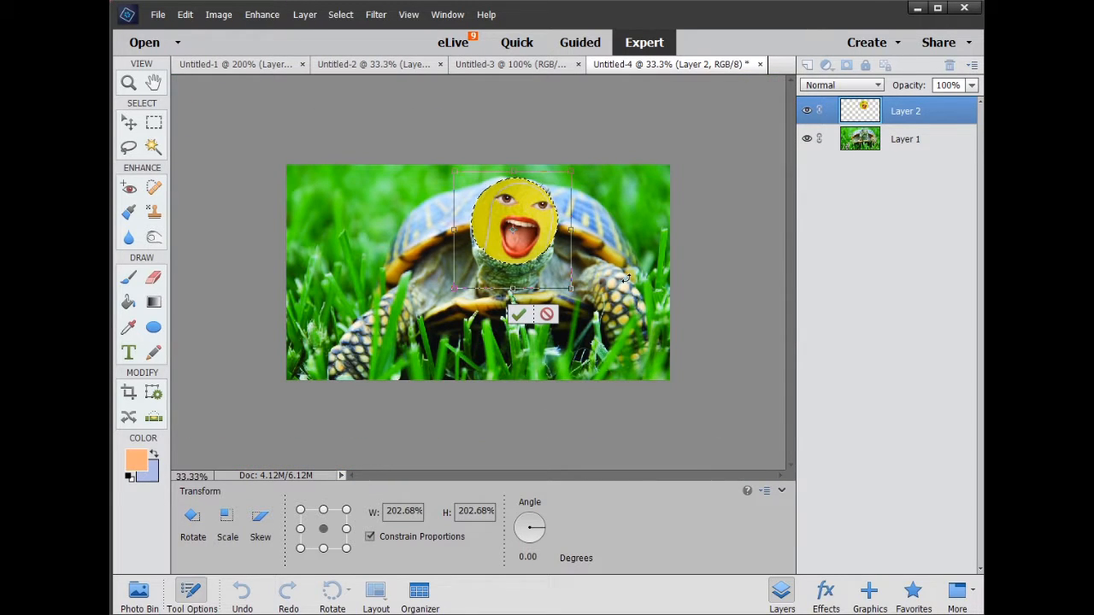
pyautogui.moveTo(572, 289)
pyautogui.mouseDown()
pyautogui.moveTo(594, 311)
pyautogui.moveTo(557, 287)
pyautogui.mouseUp()
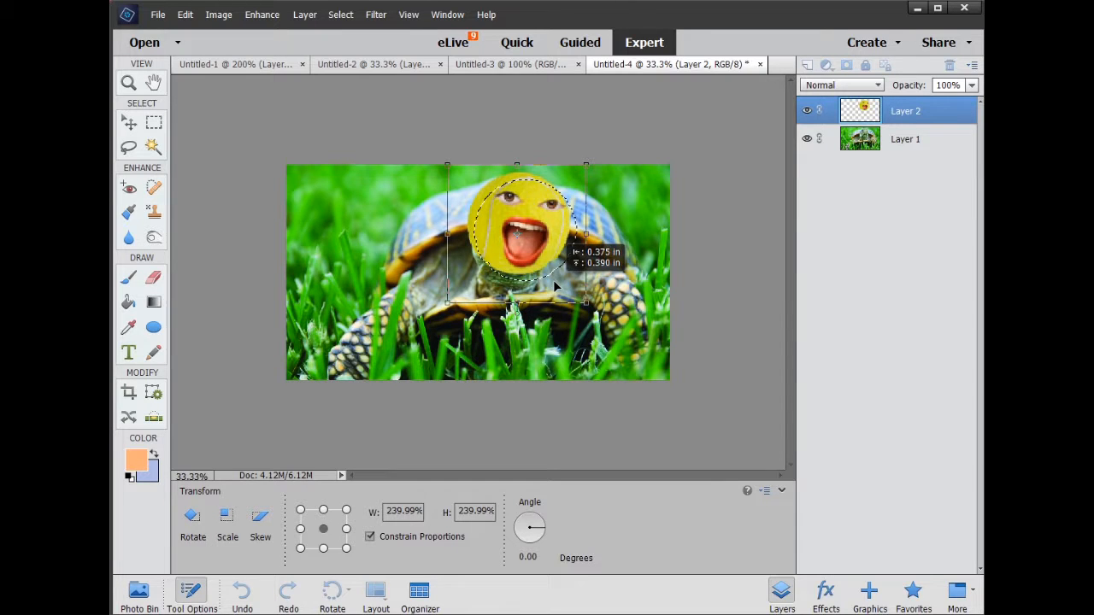
pyautogui.click(531, 311)
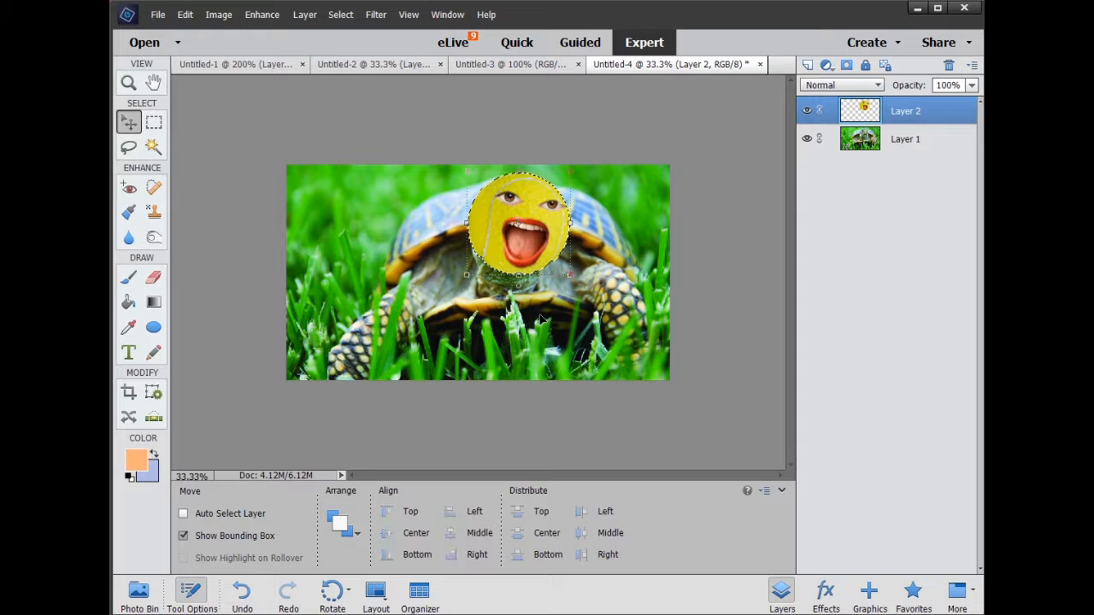
# Deselect the ball, then move it down over the turtle's chin and neck and scale it proportionally to about 51%
pyautogui.hotkey('ctrl', 'd')
pyautogui.moveTo(492, 223); pyautogui.dragTo(502, 275)
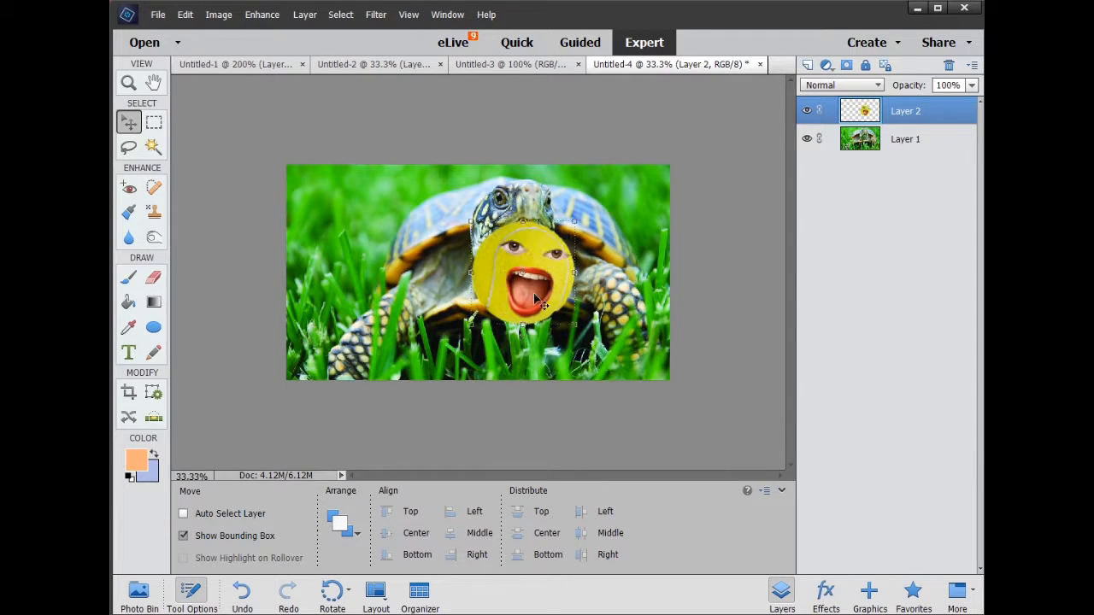
pyautogui.moveTo(576, 325); pyautogui.dragTo(540, 266)
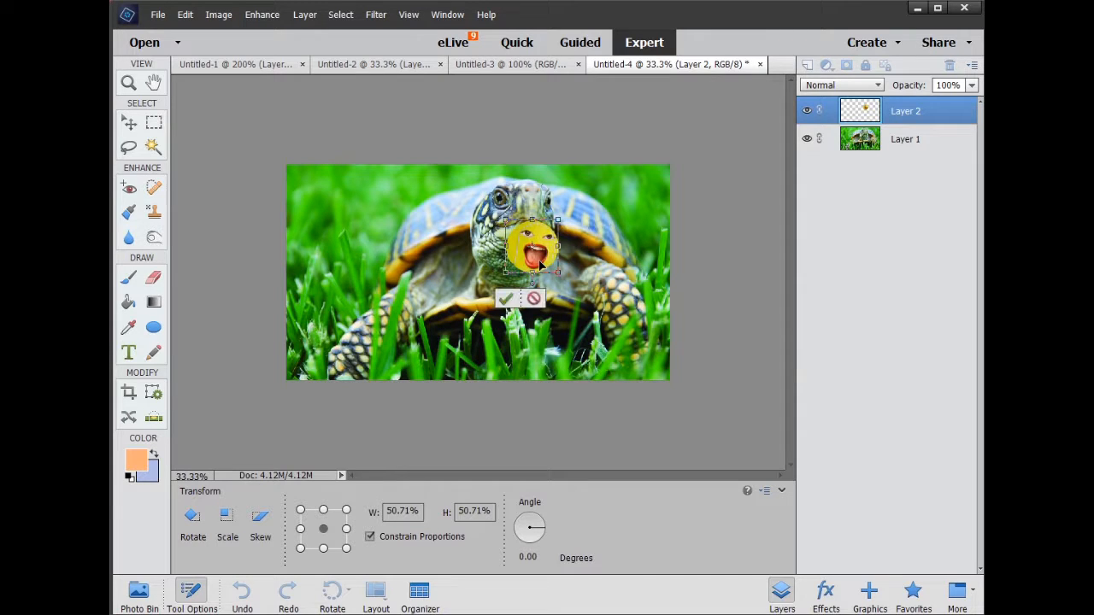
pyautogui.click(507, 298)
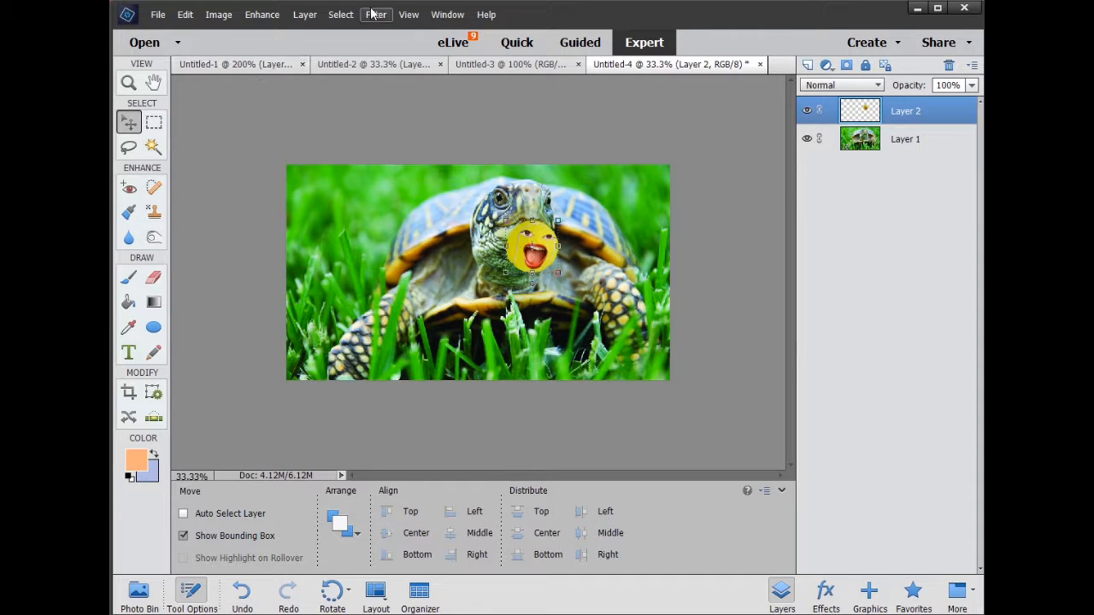
pyautogui.moveTo(385, 4)
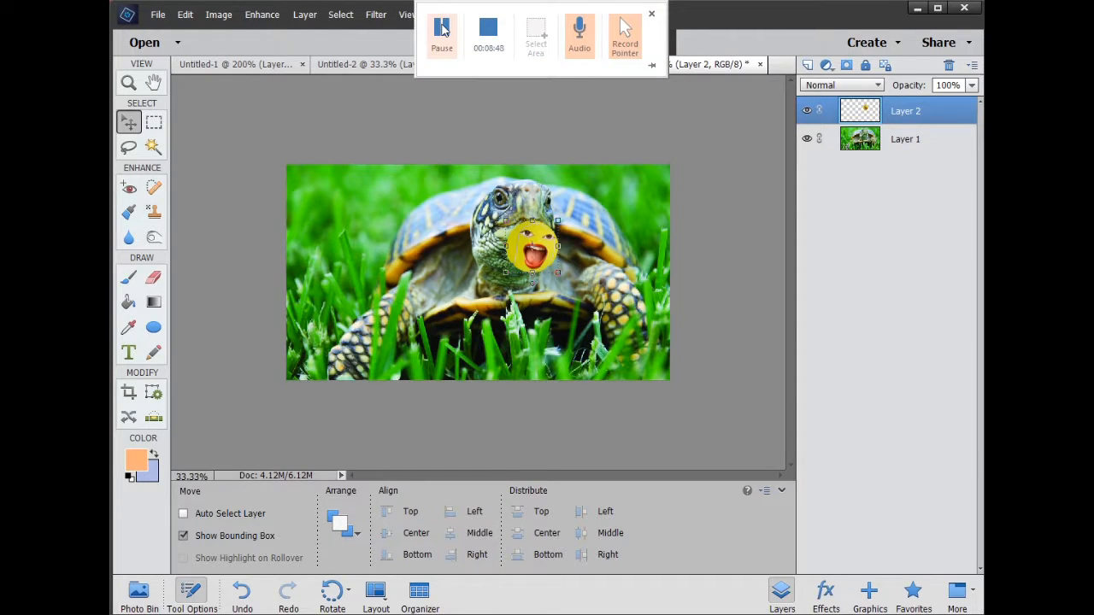